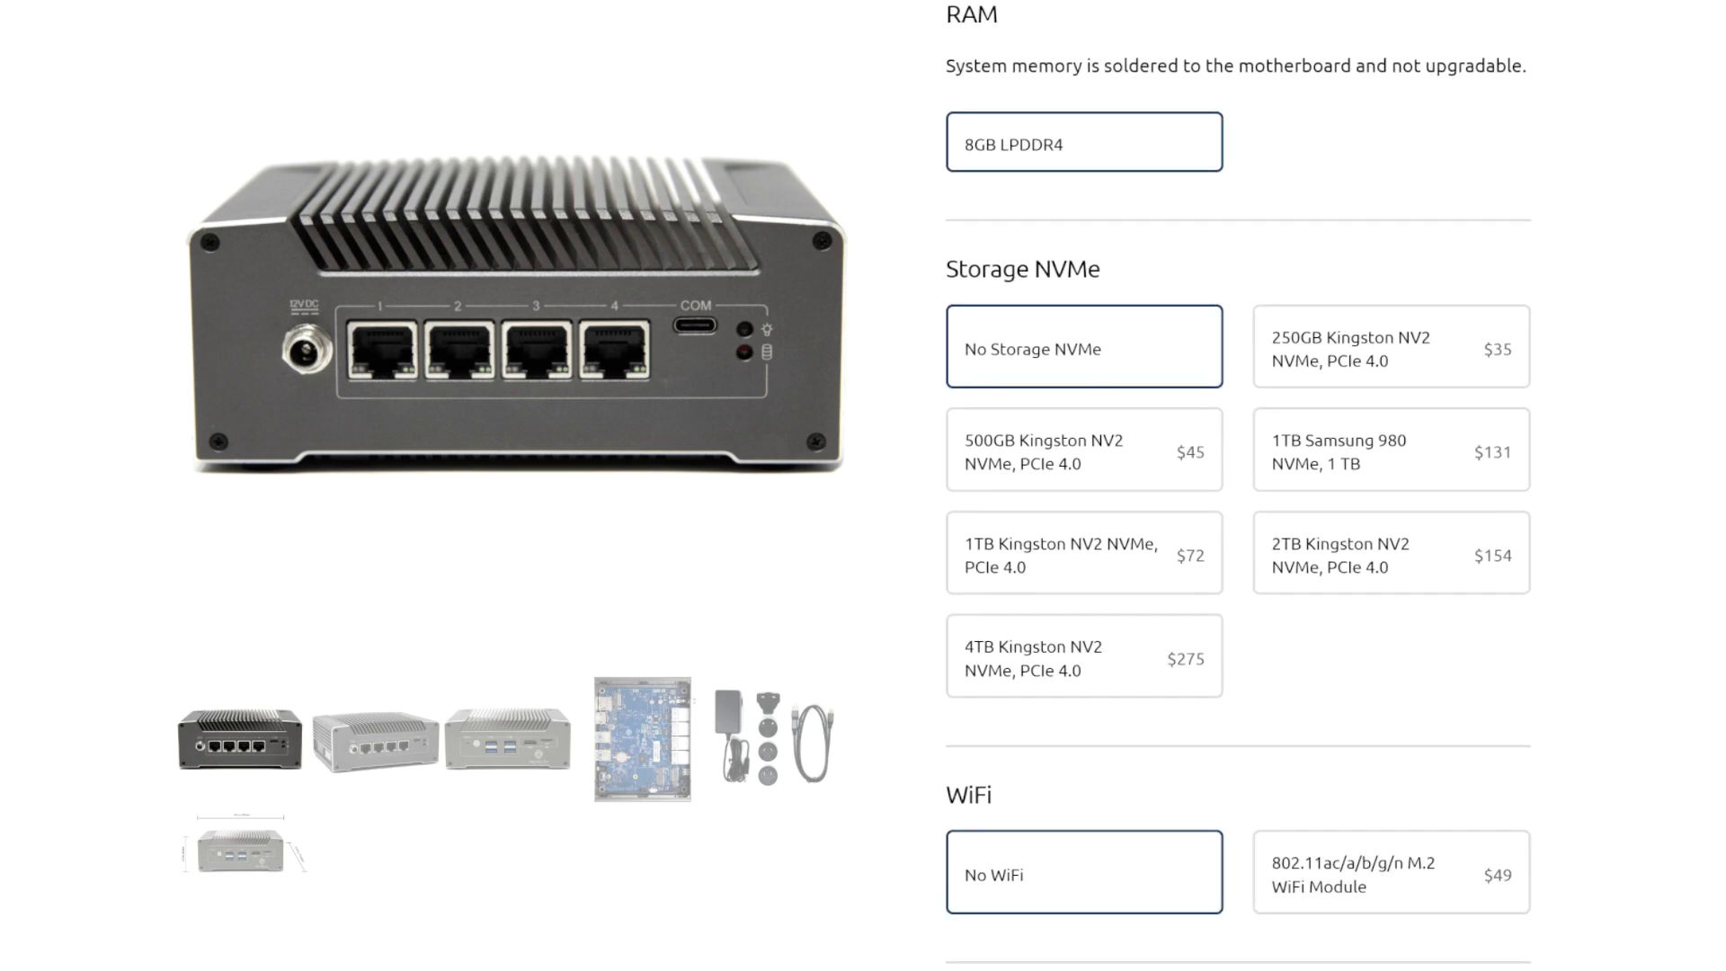
- Choose the 500GB Kingston NV2 NVMe storage for the four-port V1410 Vault
left_click(1085, 449)
scroll(1241, 485, "down", 5)
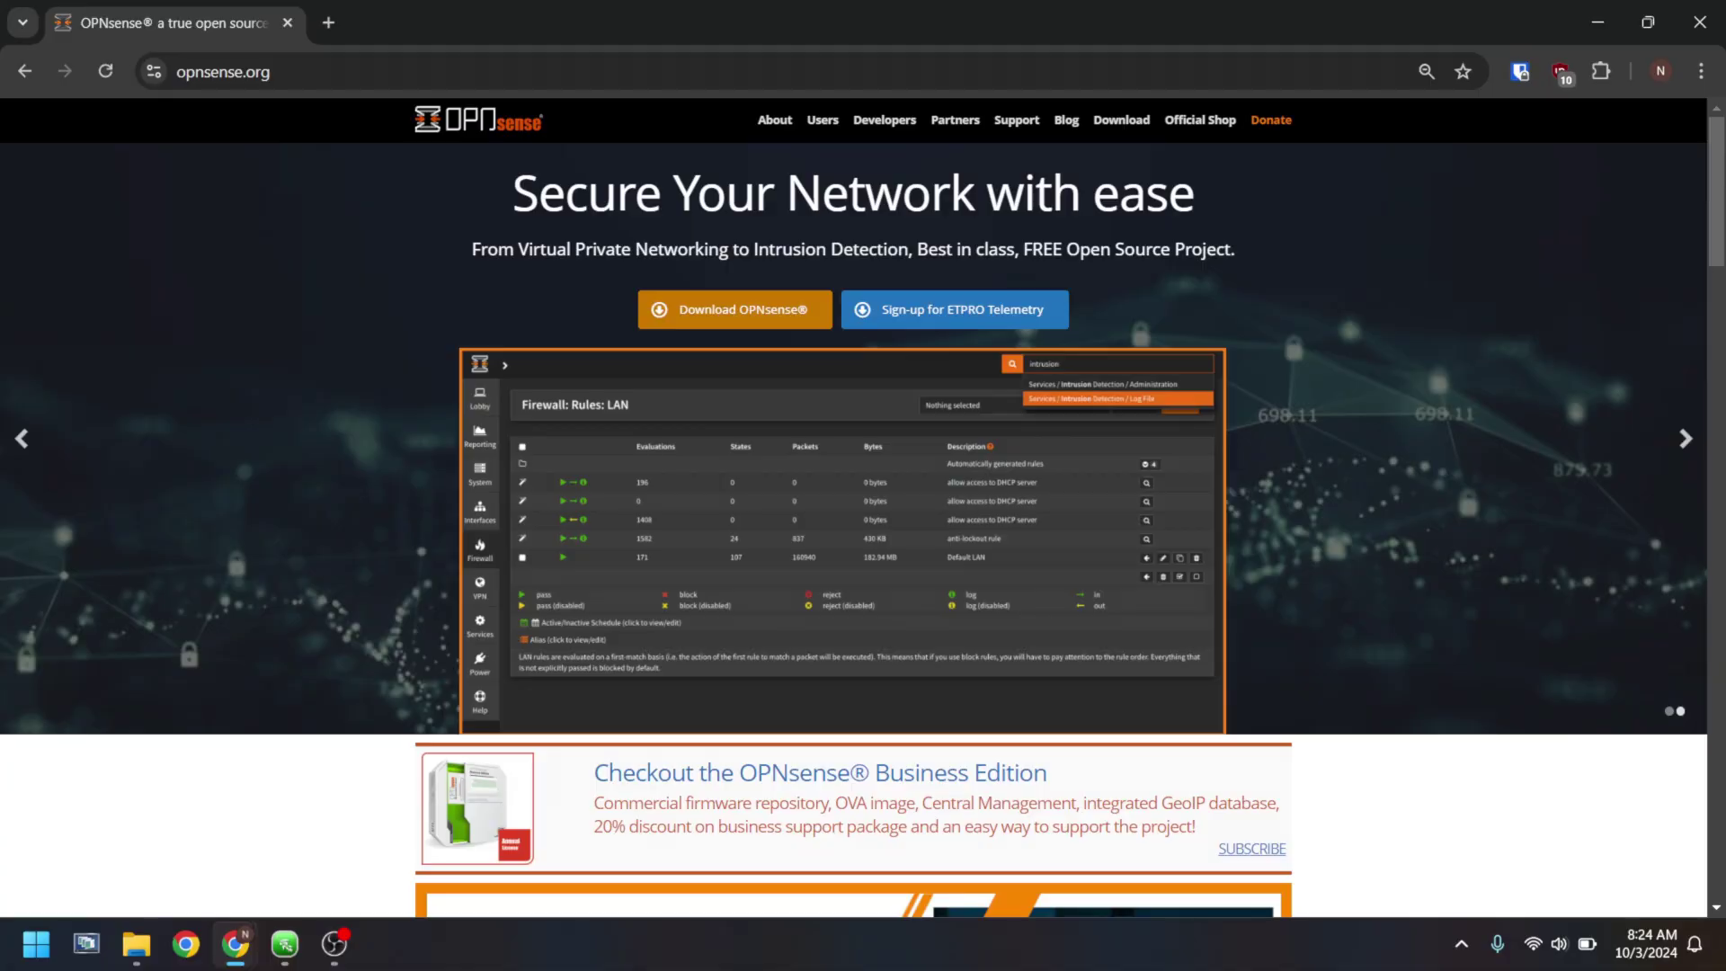
scroll(854, 521, "down", 14)
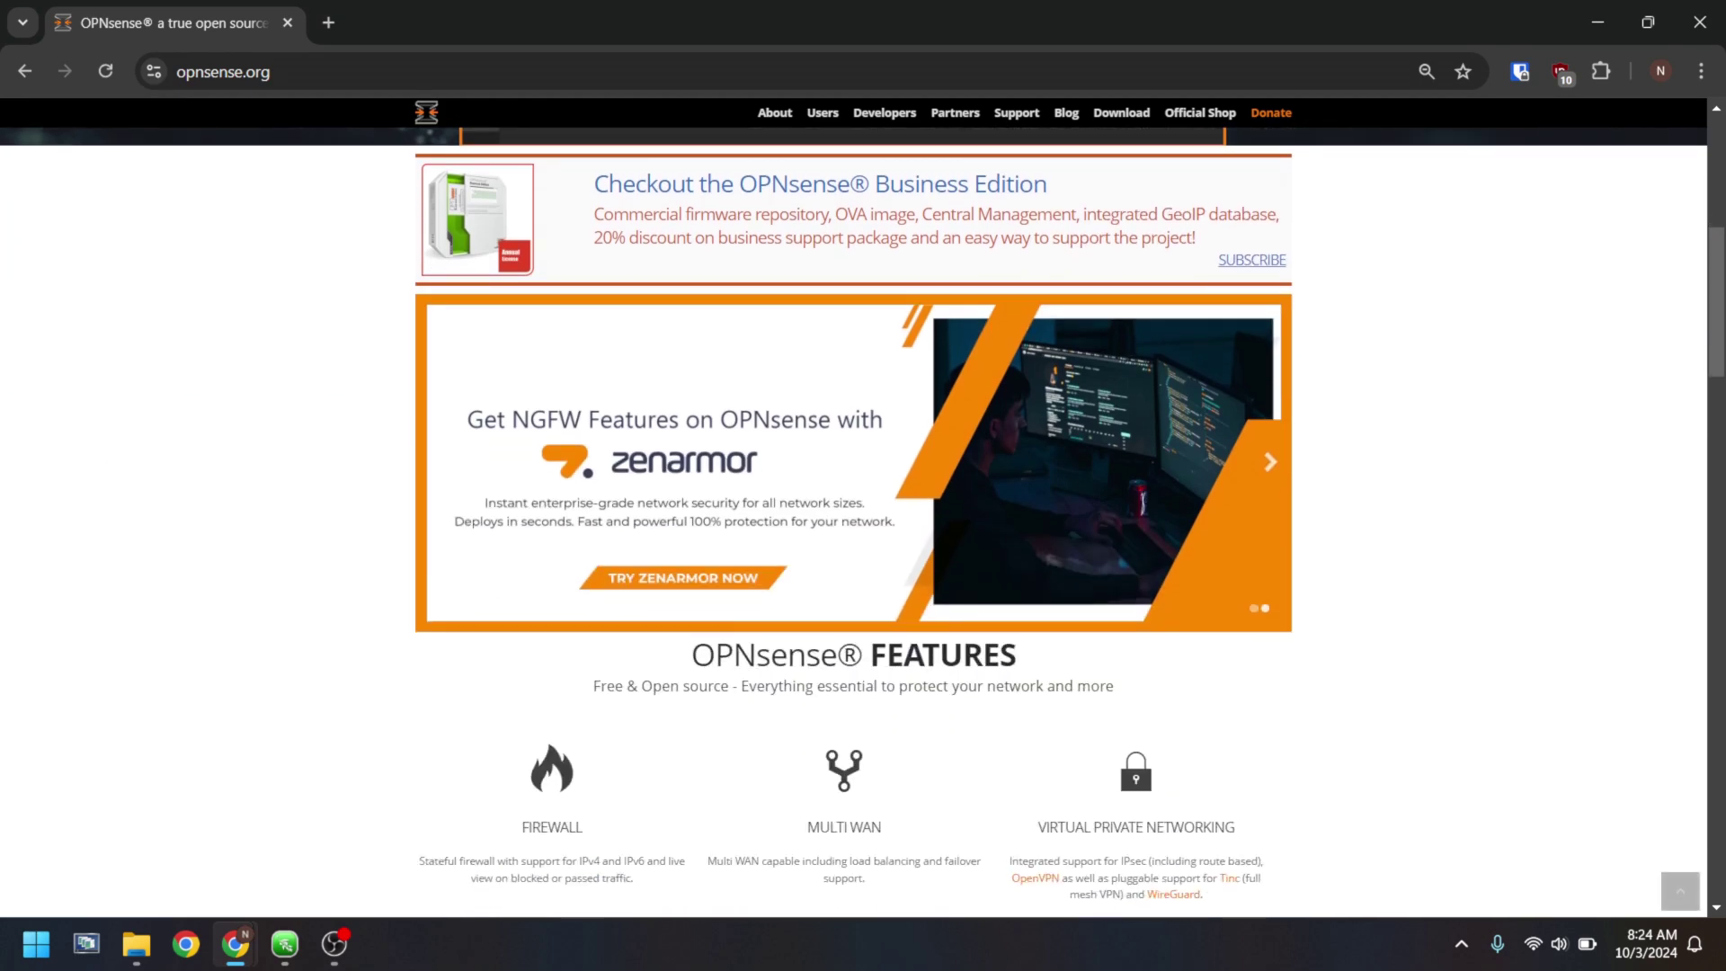
scroll(854, 521, "up", 2)
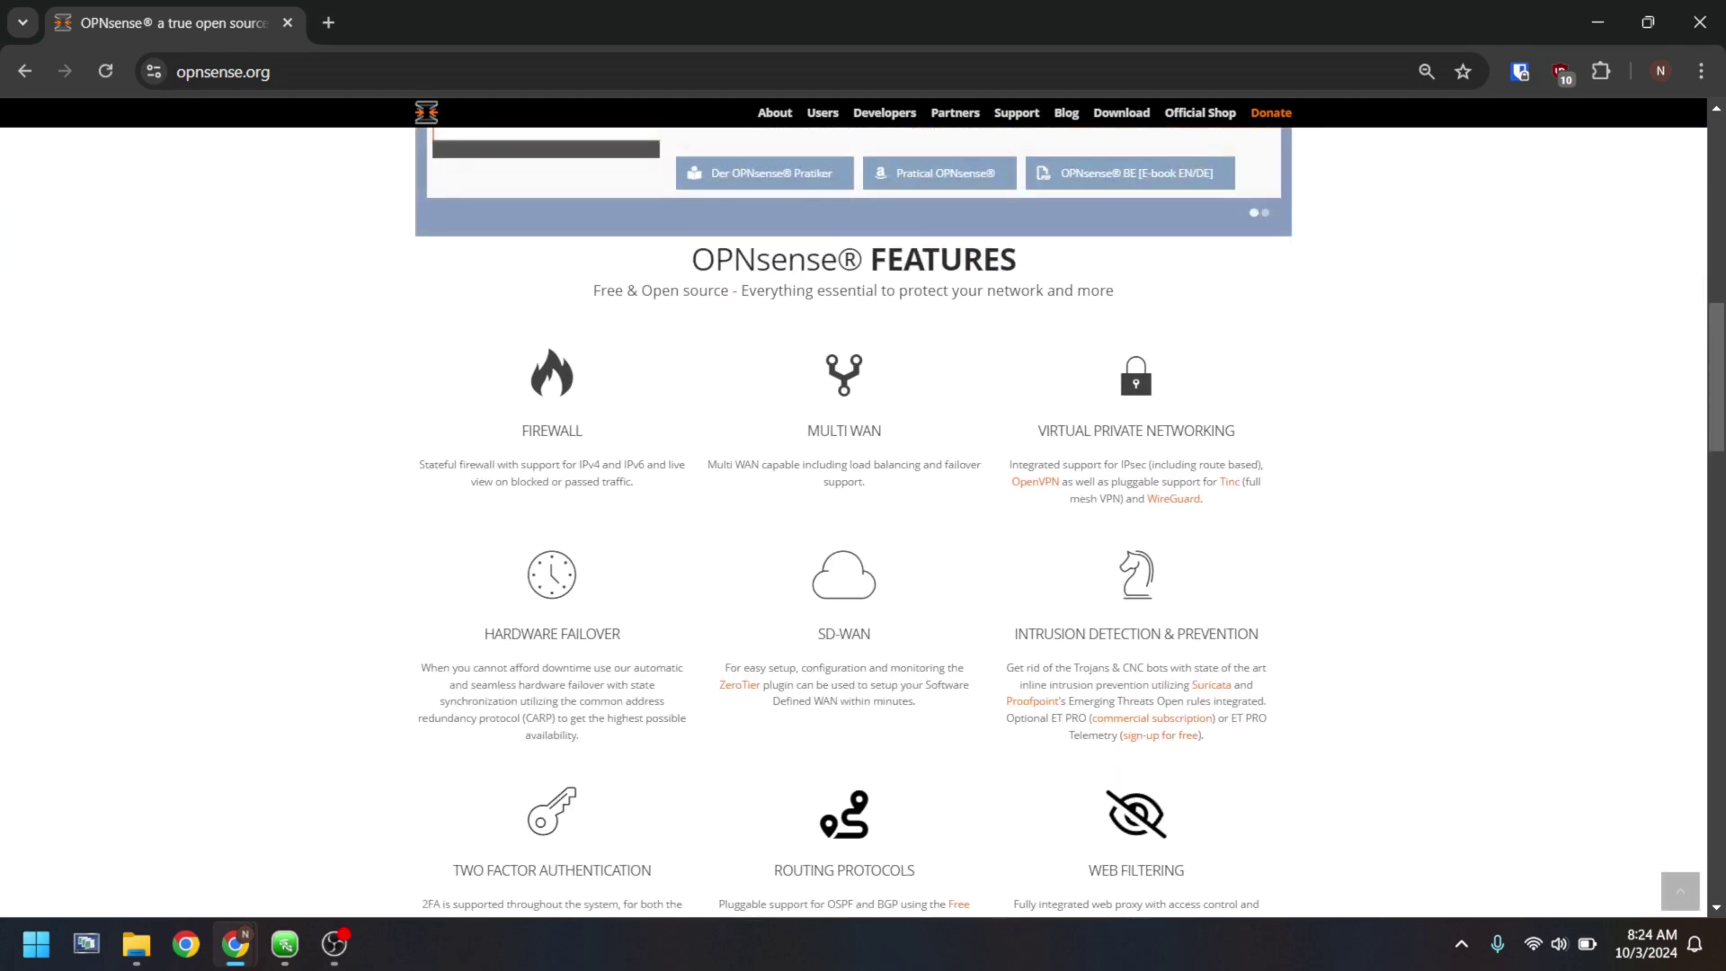
scroll(854, 521, "down", 3)
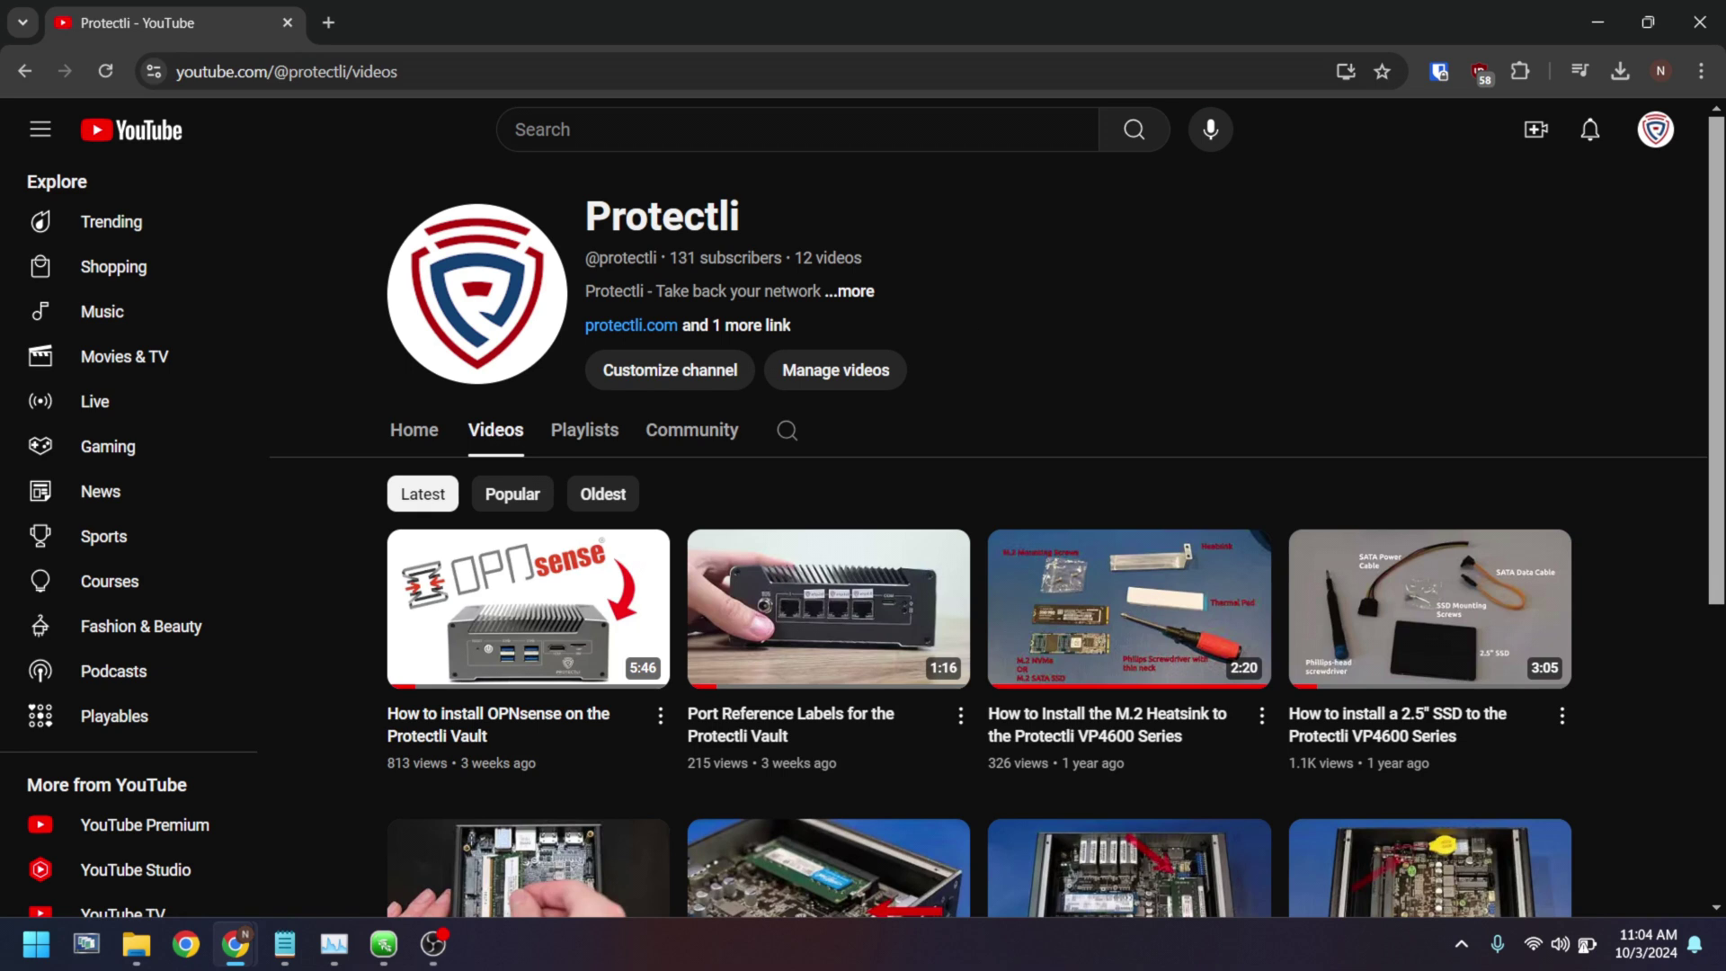
mouse_move(623, 648)
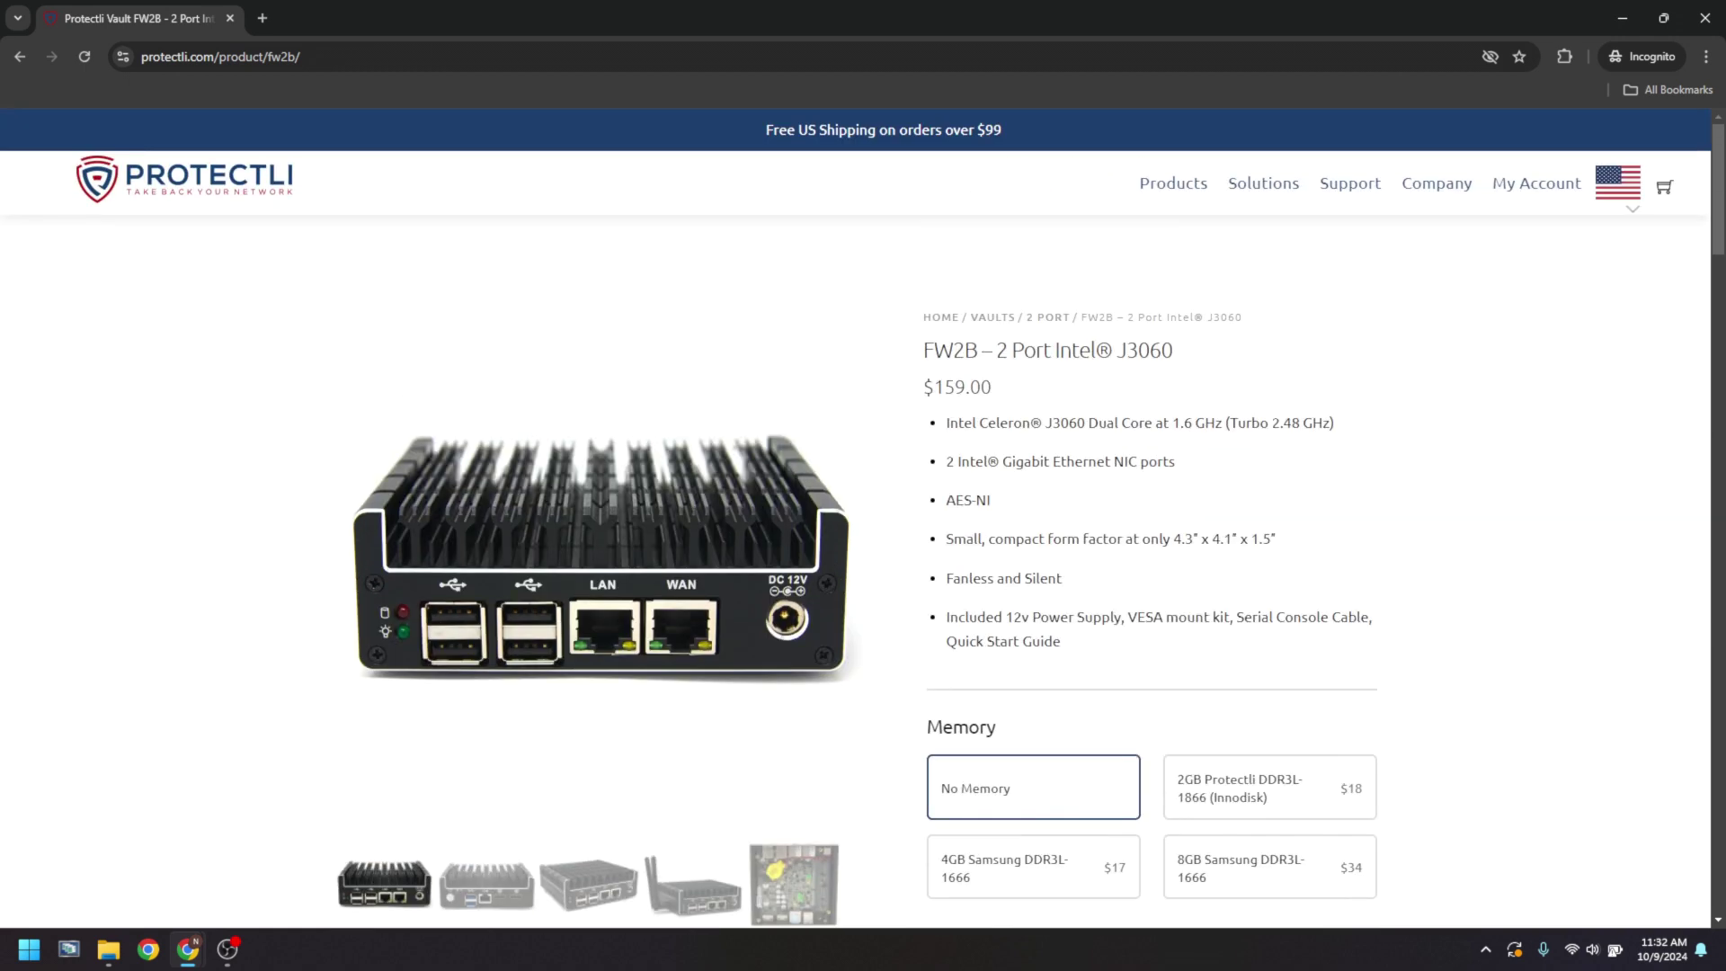
- Configure the FW2B with 64GB Protectli storage and OPNsense 24.1 preinstalled
scroll(864, 517, "down", 6)
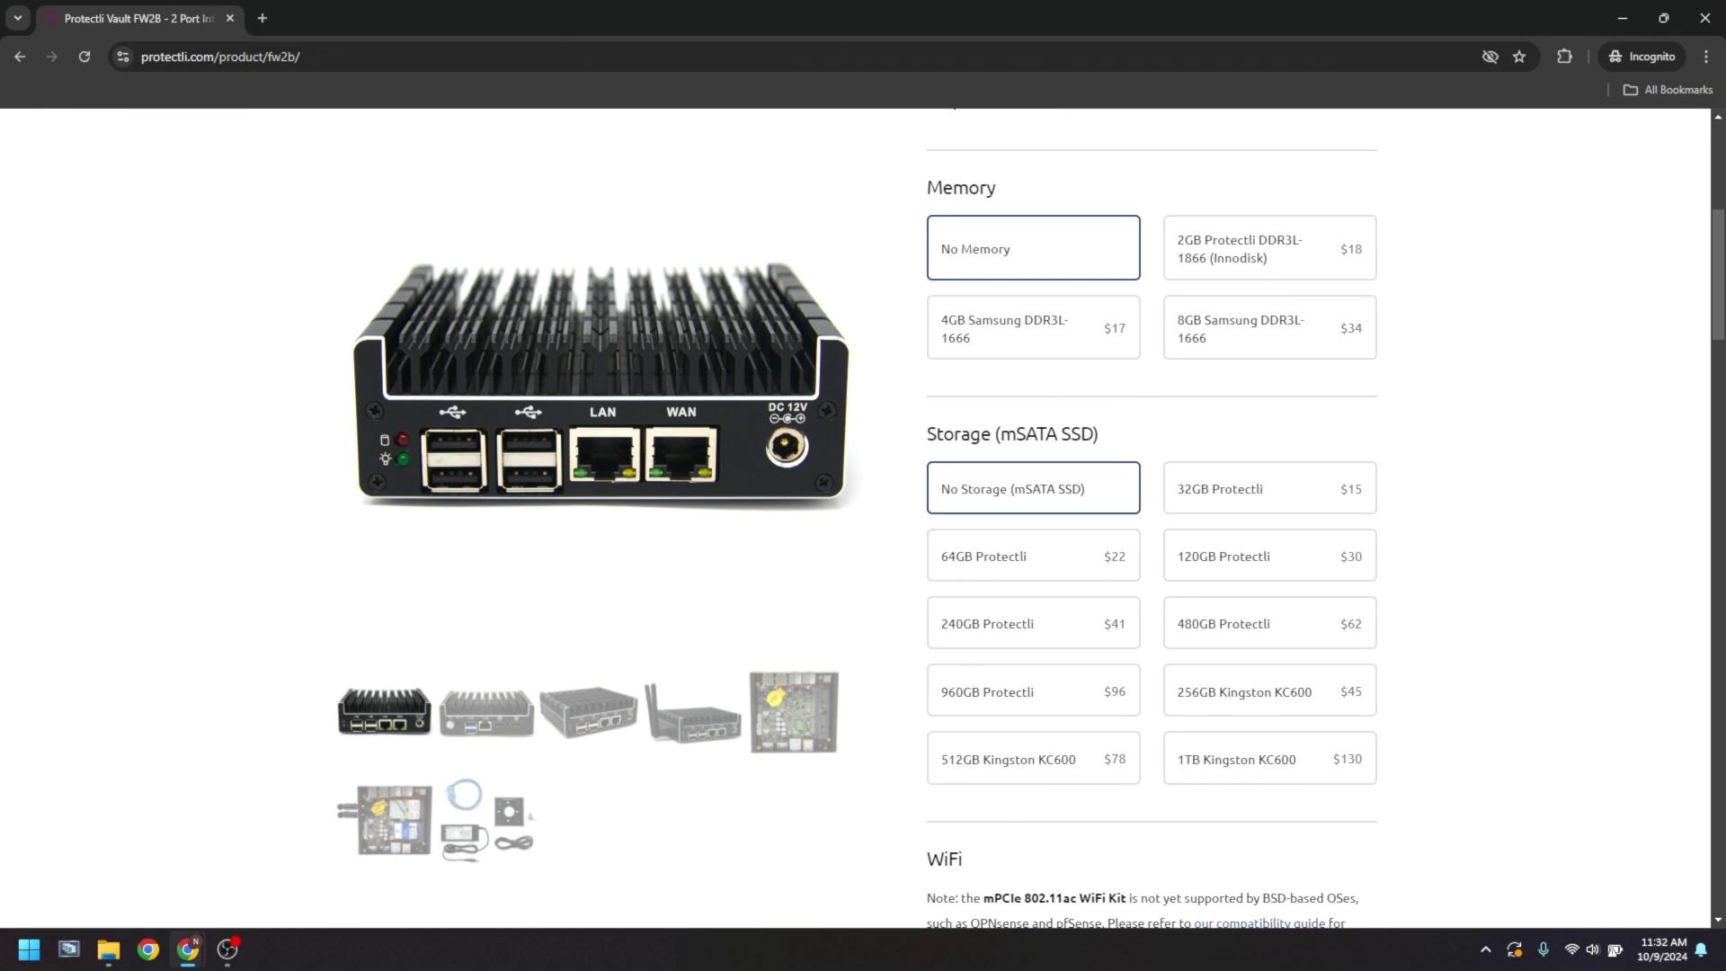
left_click(1033, 556)
scroll(1151, 522, "down", 2)
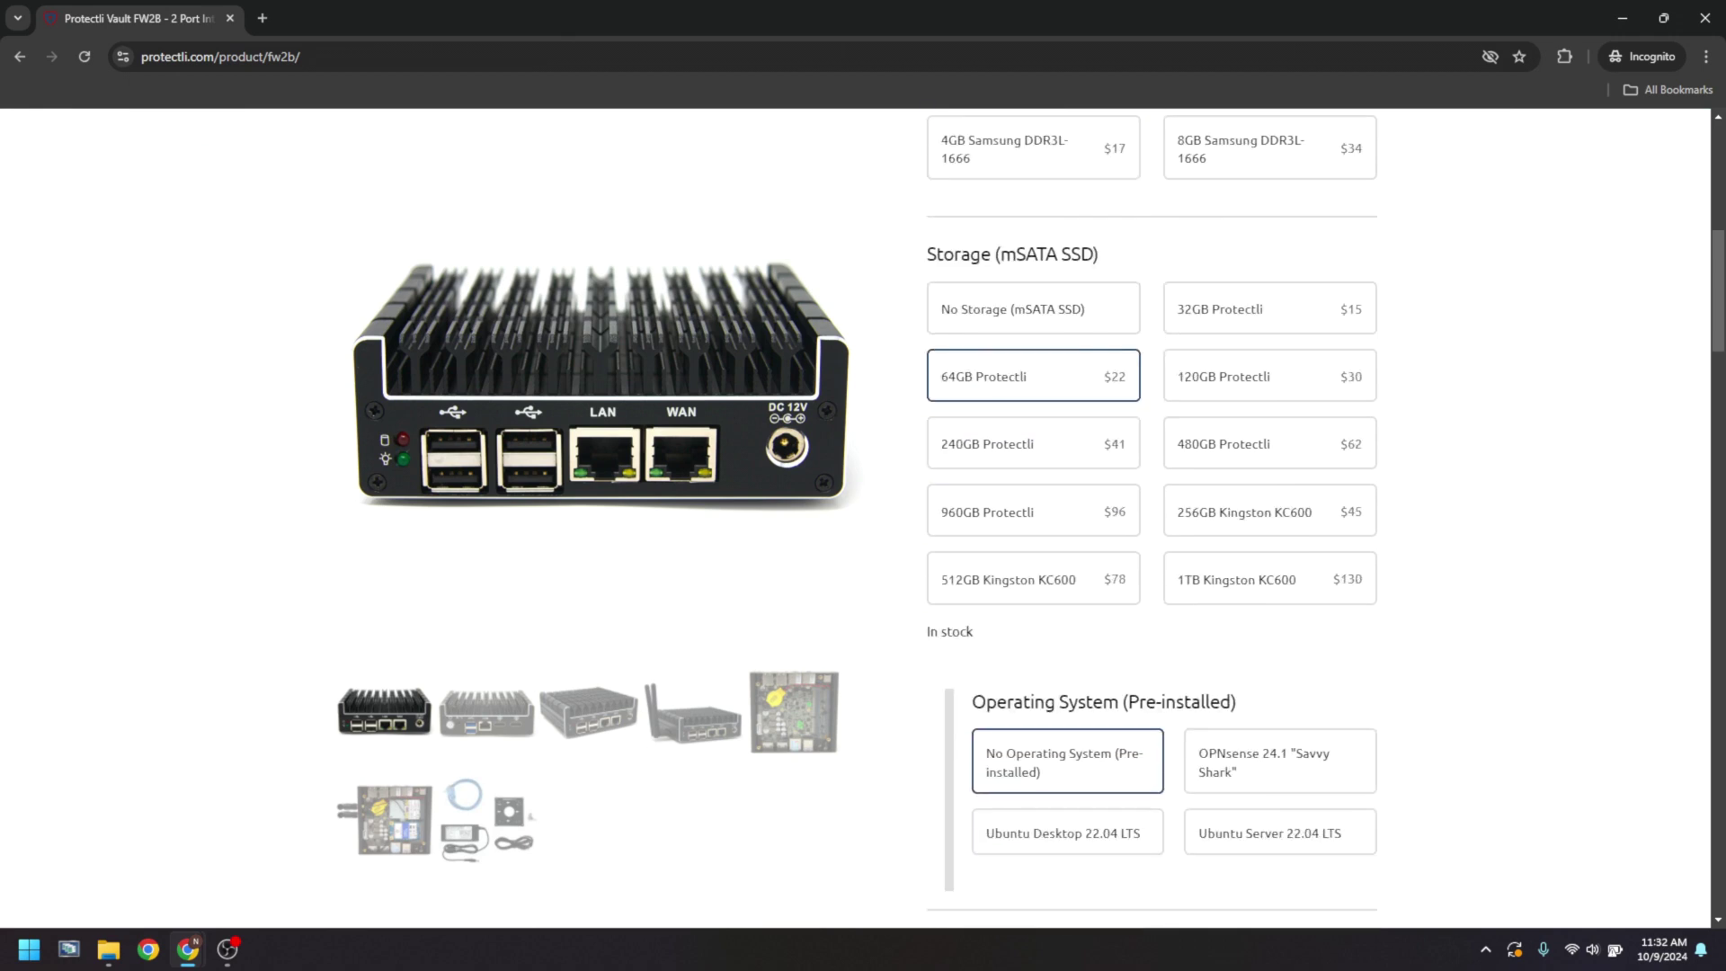
scroll(1151, 521, "down", 2)
left_click(1279, 582)
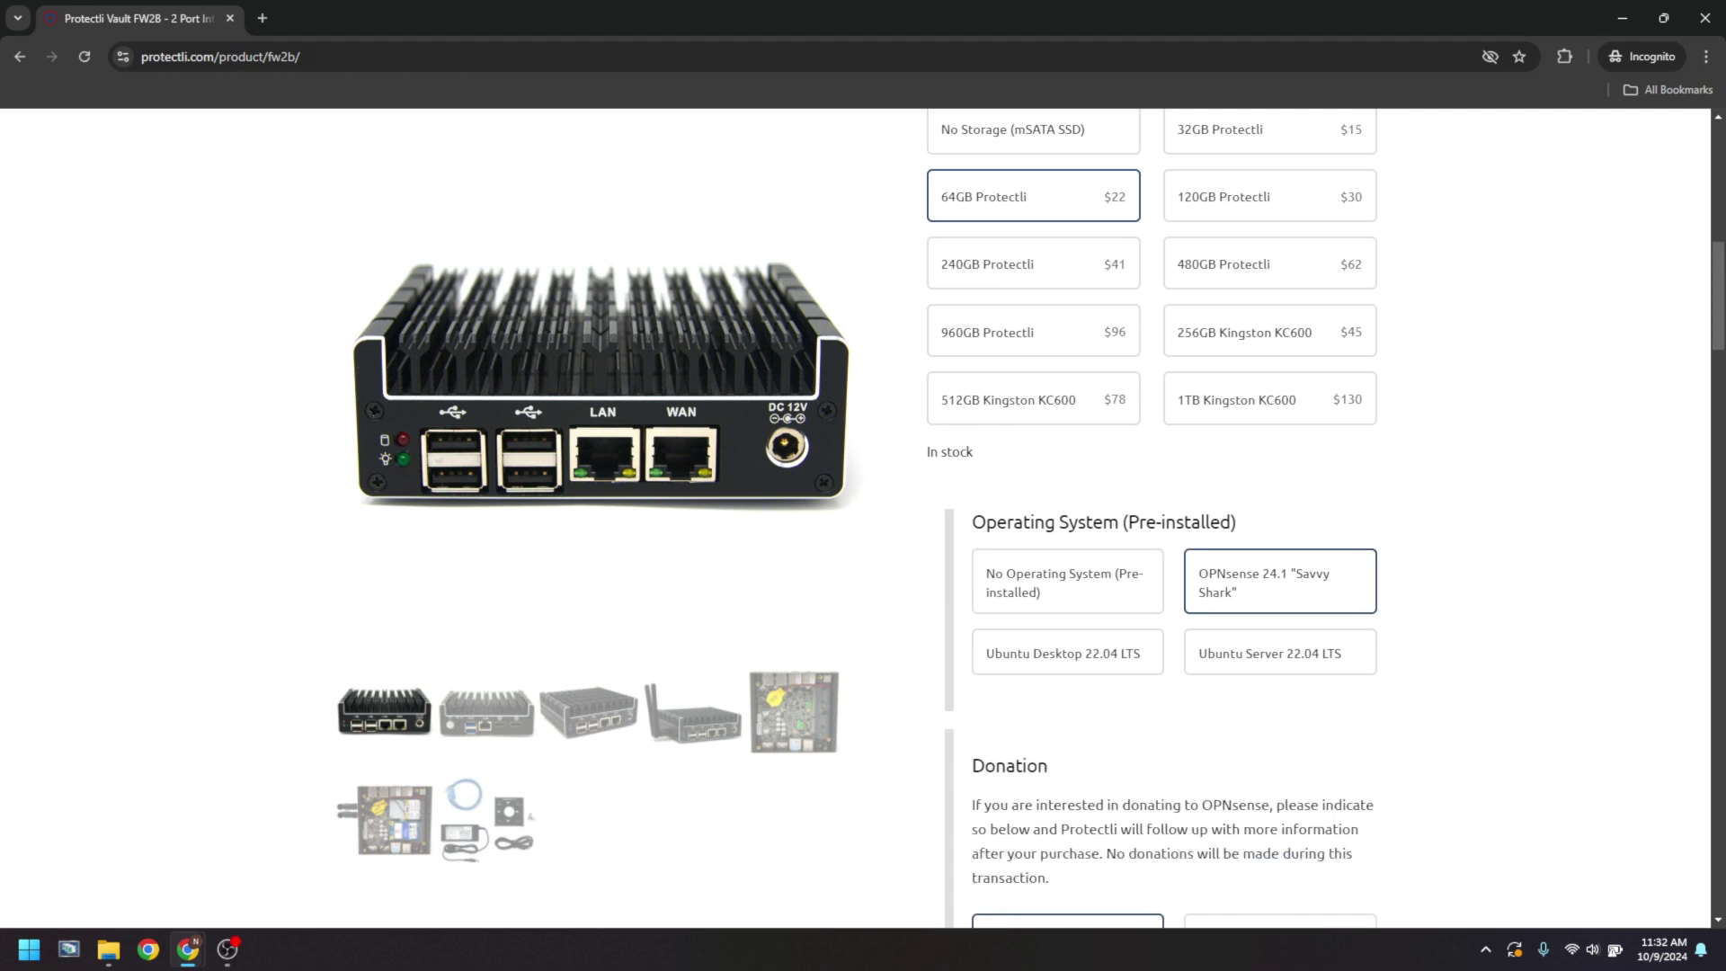
- Give the V1410 500GB Kingston NV2 storage and OPNsense, then open the VP2410 product page
scroll(1151, 522, "down", 2)
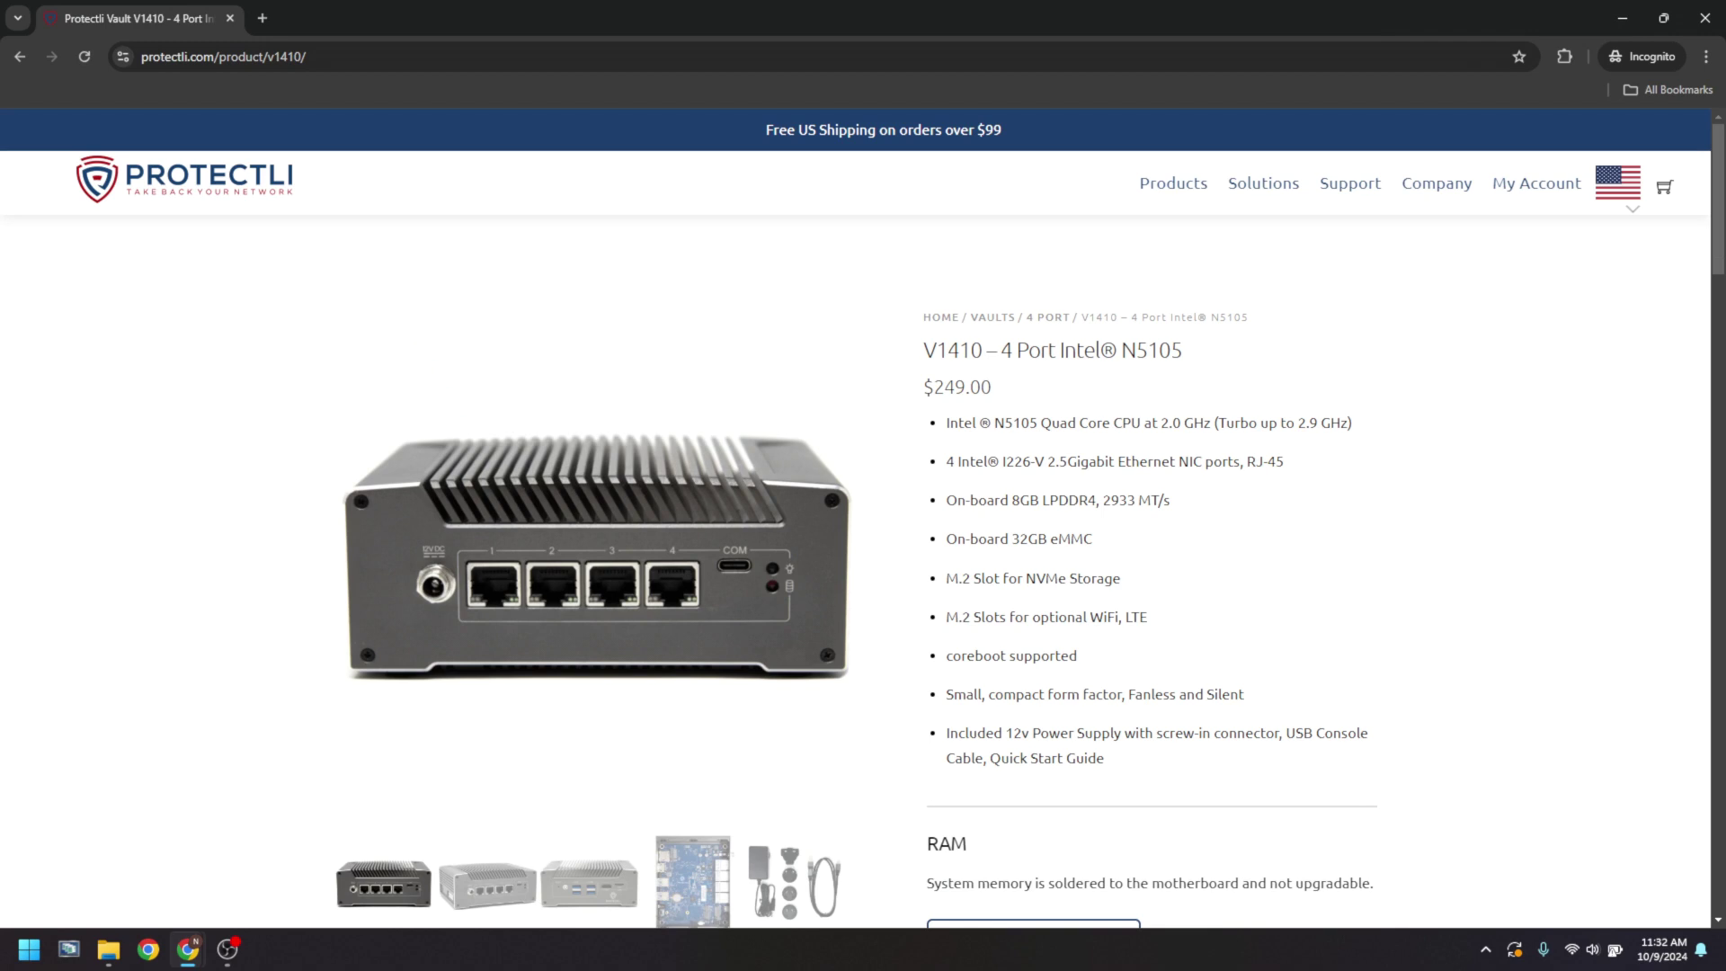
scroll(1151, 522, "down", 6)
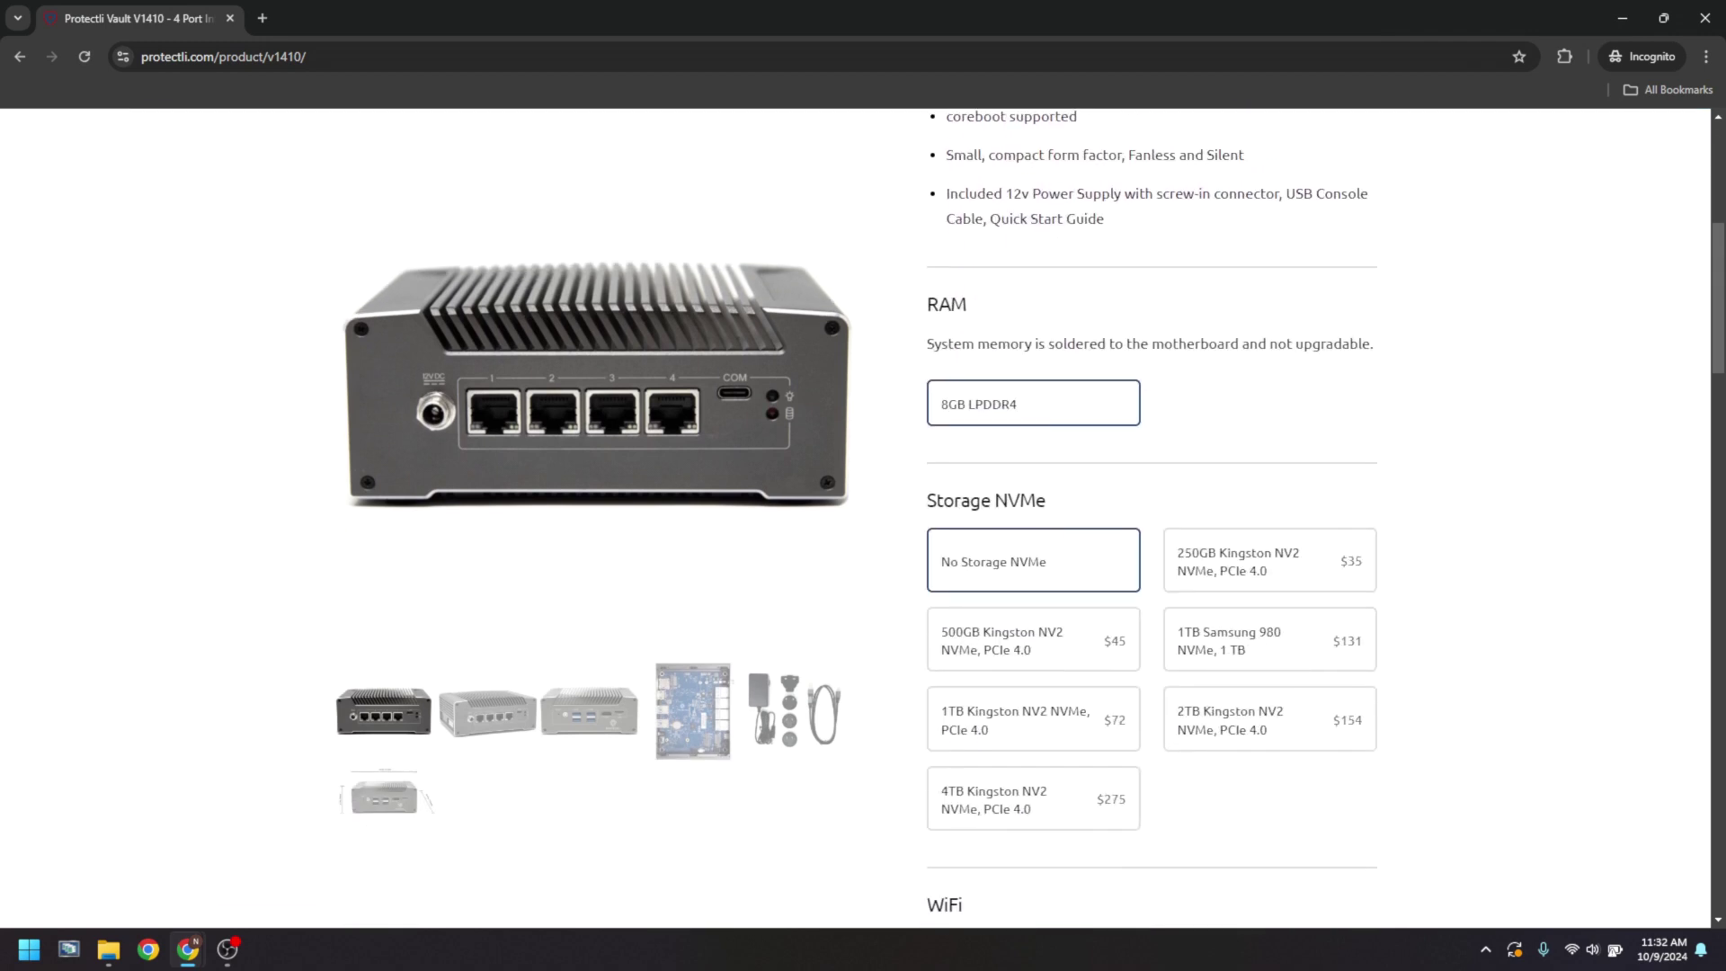
left_click(1034, 639)
scroll(1151, 522, "down", 4)
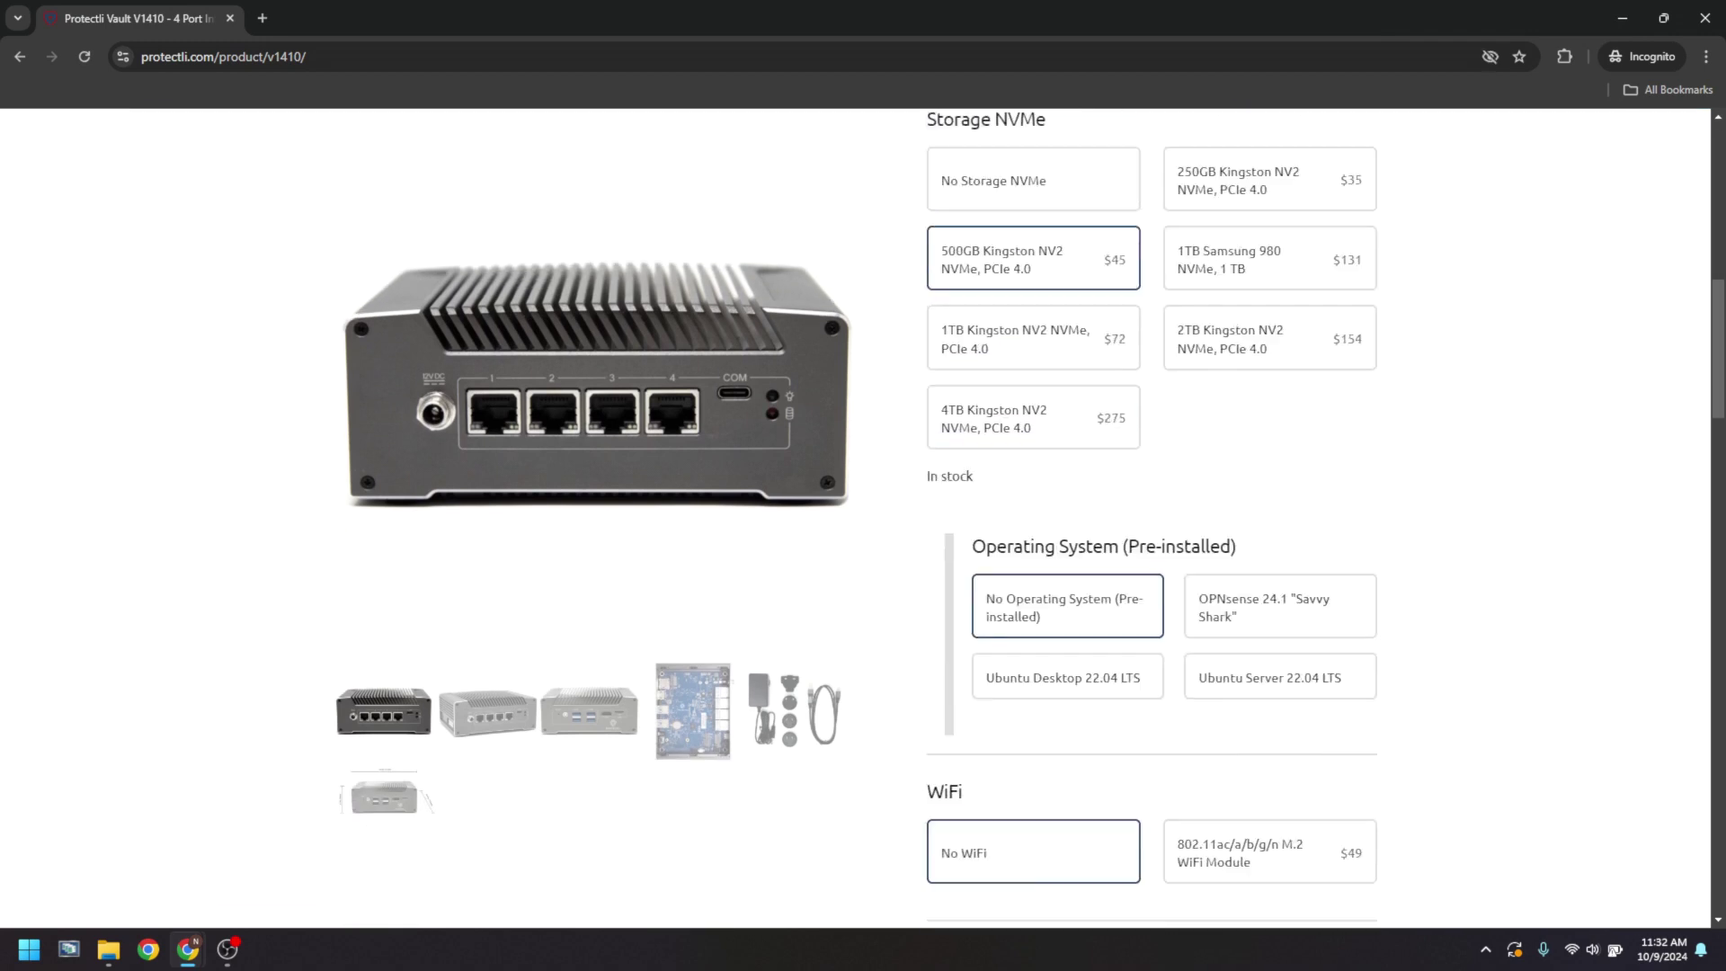
scroll(1151, 522, "down", 2)
left_click(1279, 447)
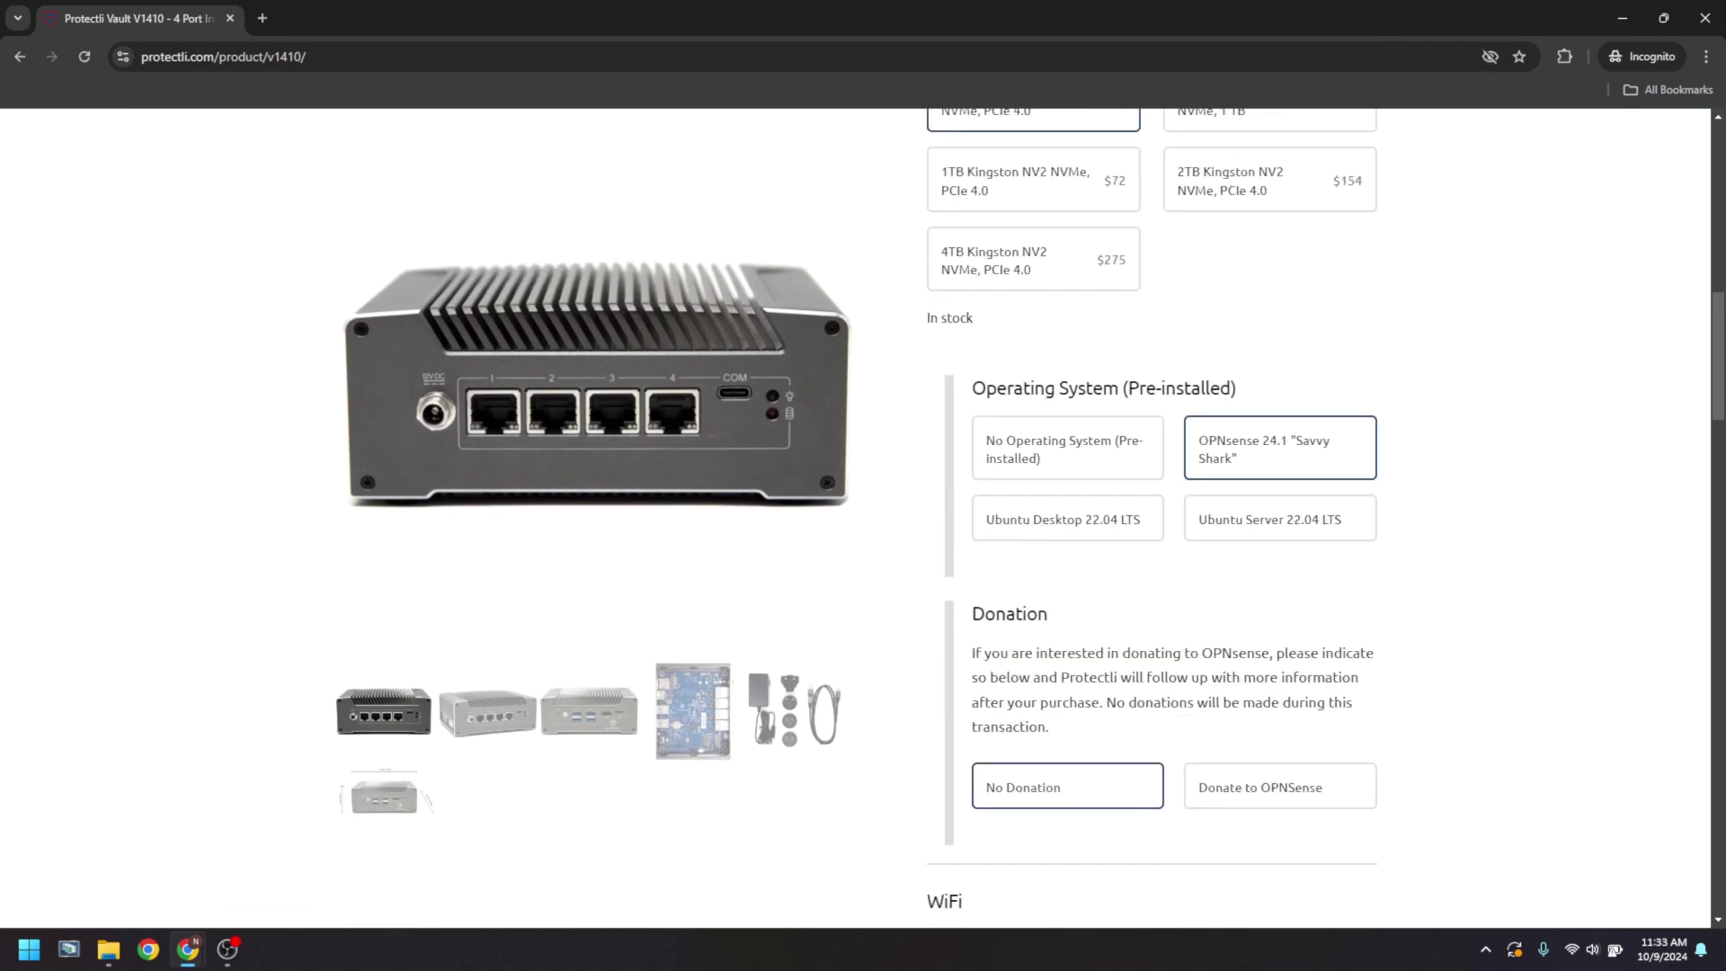
key("alt+Left")
left_click(642, 596)
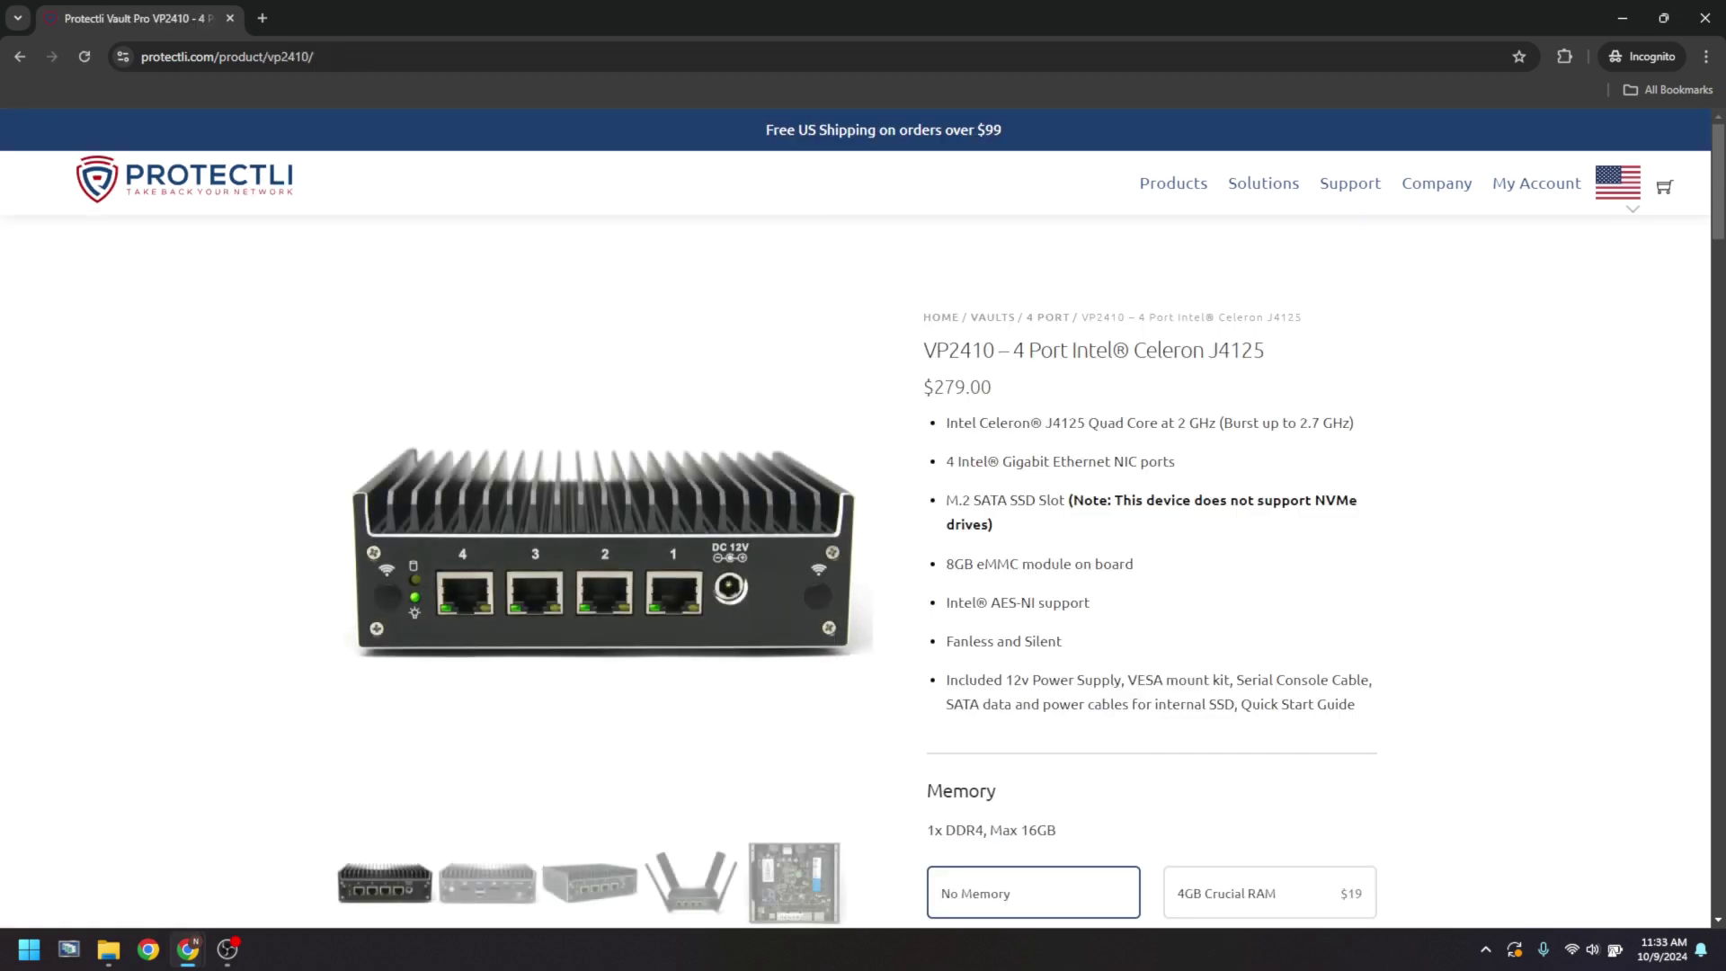
- Choose 240GB Protectli M.2 SSD storage for the VP2410, then open the VP6630 product page
scroll(1151, 518, "down", 8)
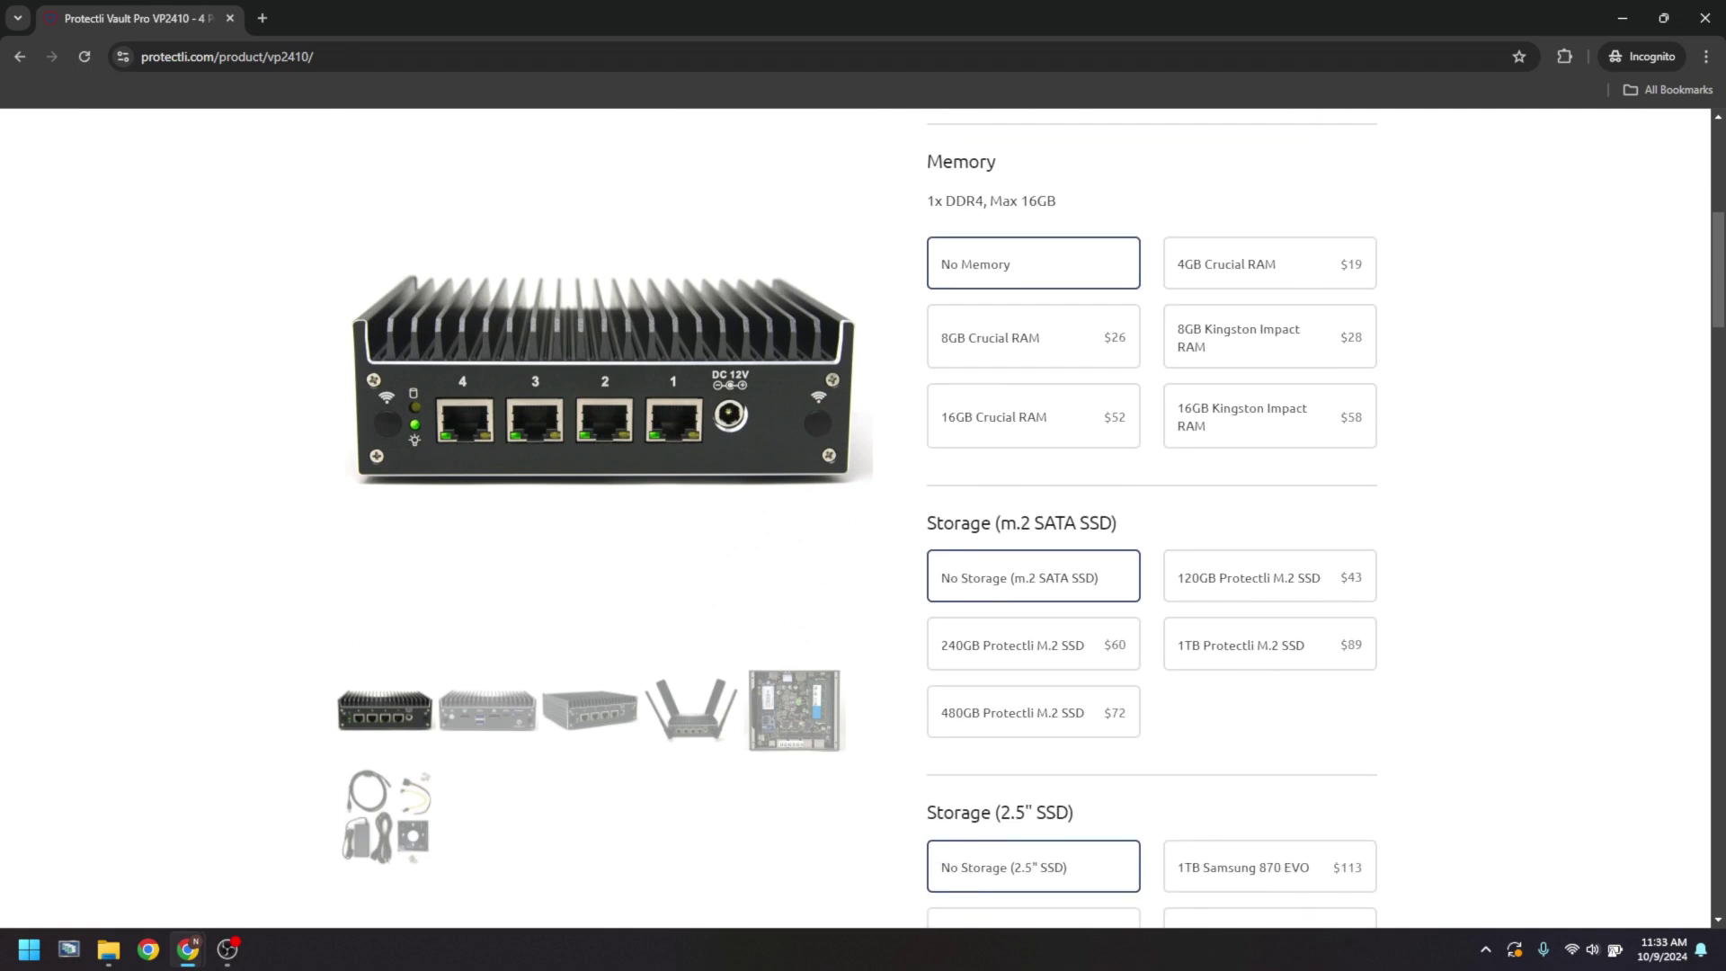
left_click(1033, 555)
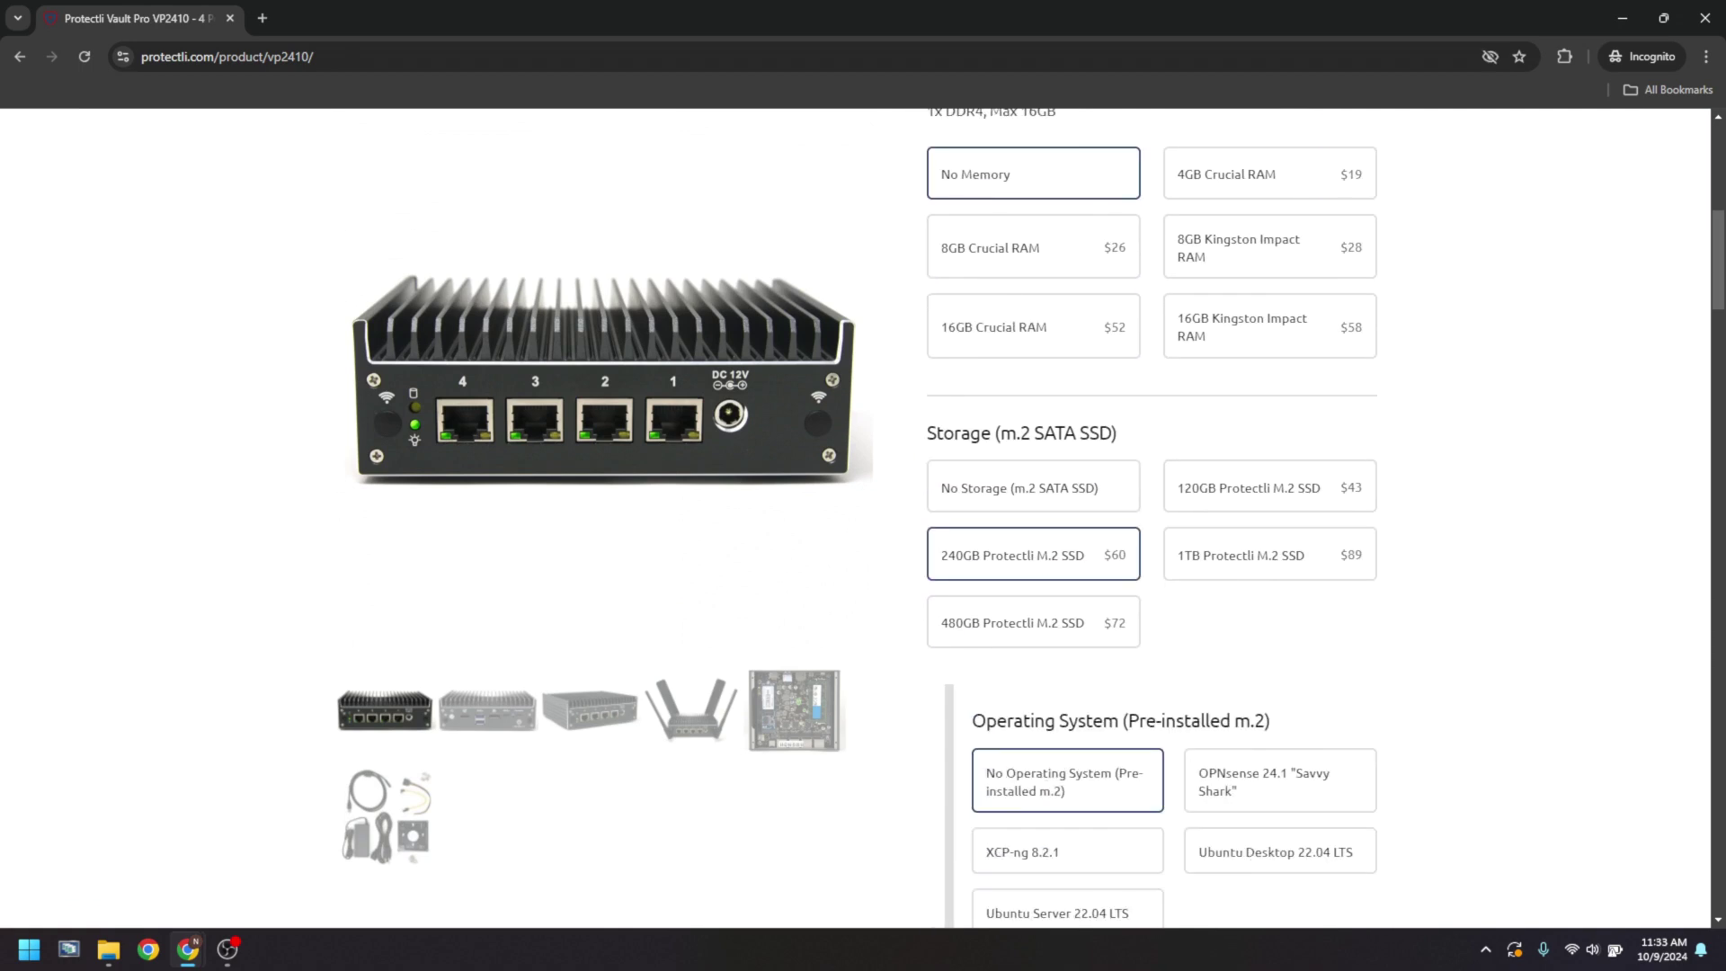
key("alt+Left")
left_click(1397, 596)
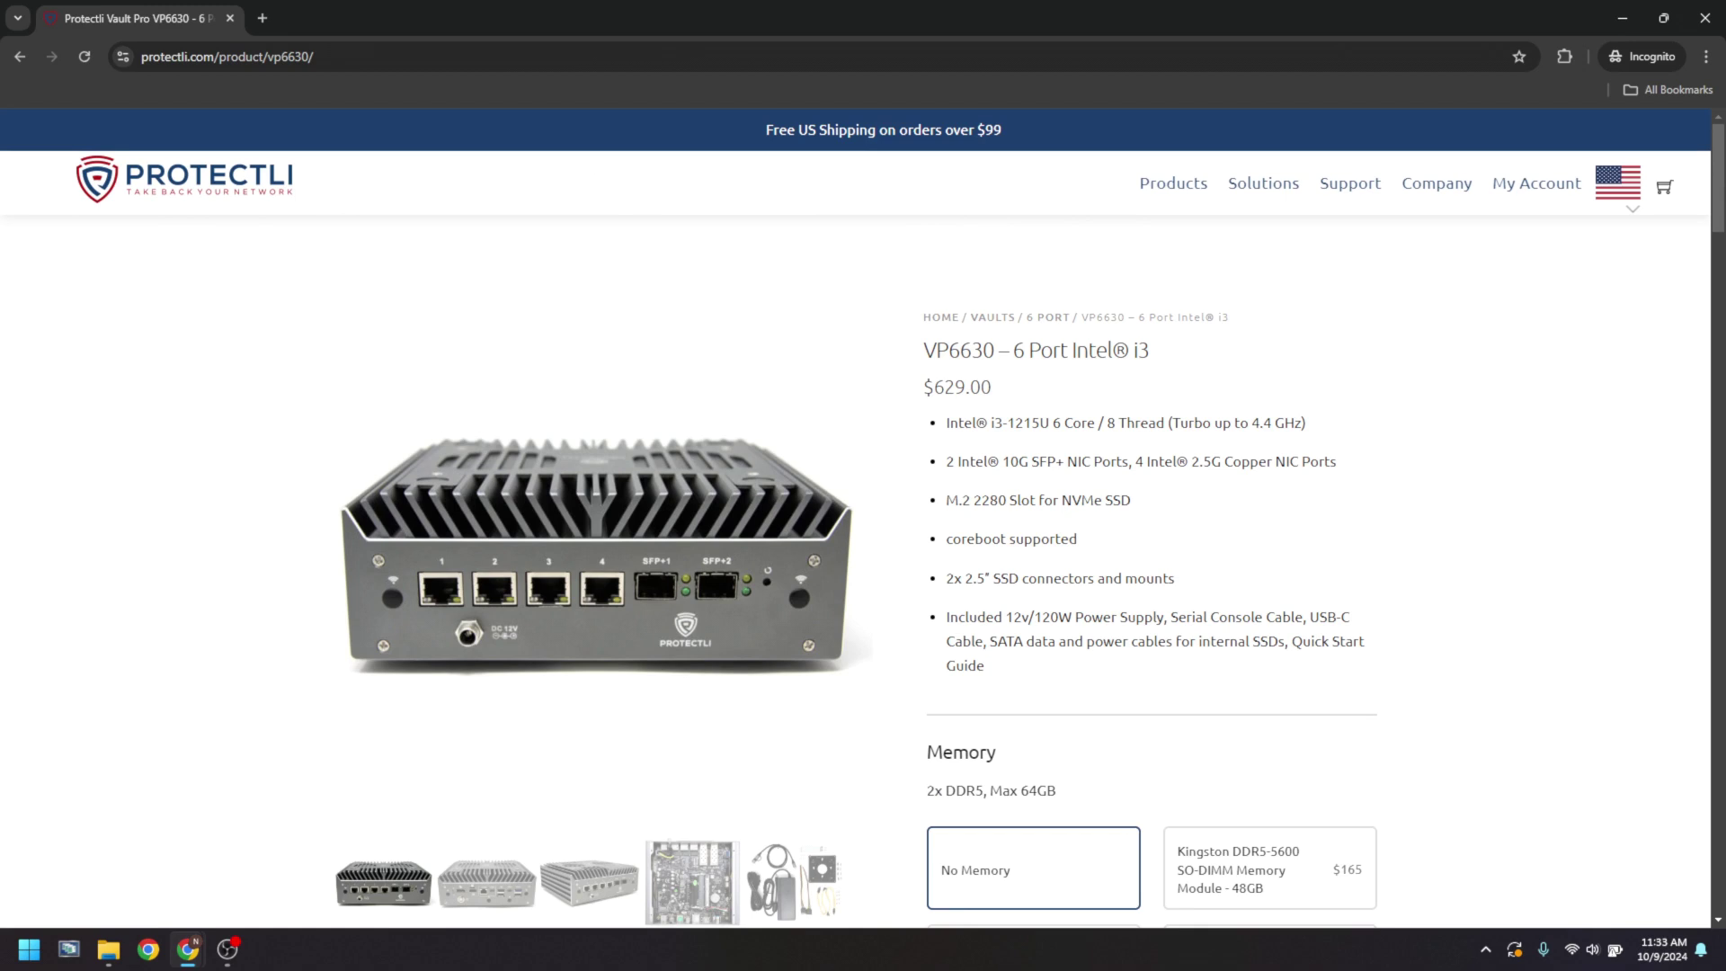
- Give the VP6630 500GB Kingston NV2 storage and OPNsense 24.1 'Savvy Shark' preinstalled
scroll(863, 518, "down", 9)
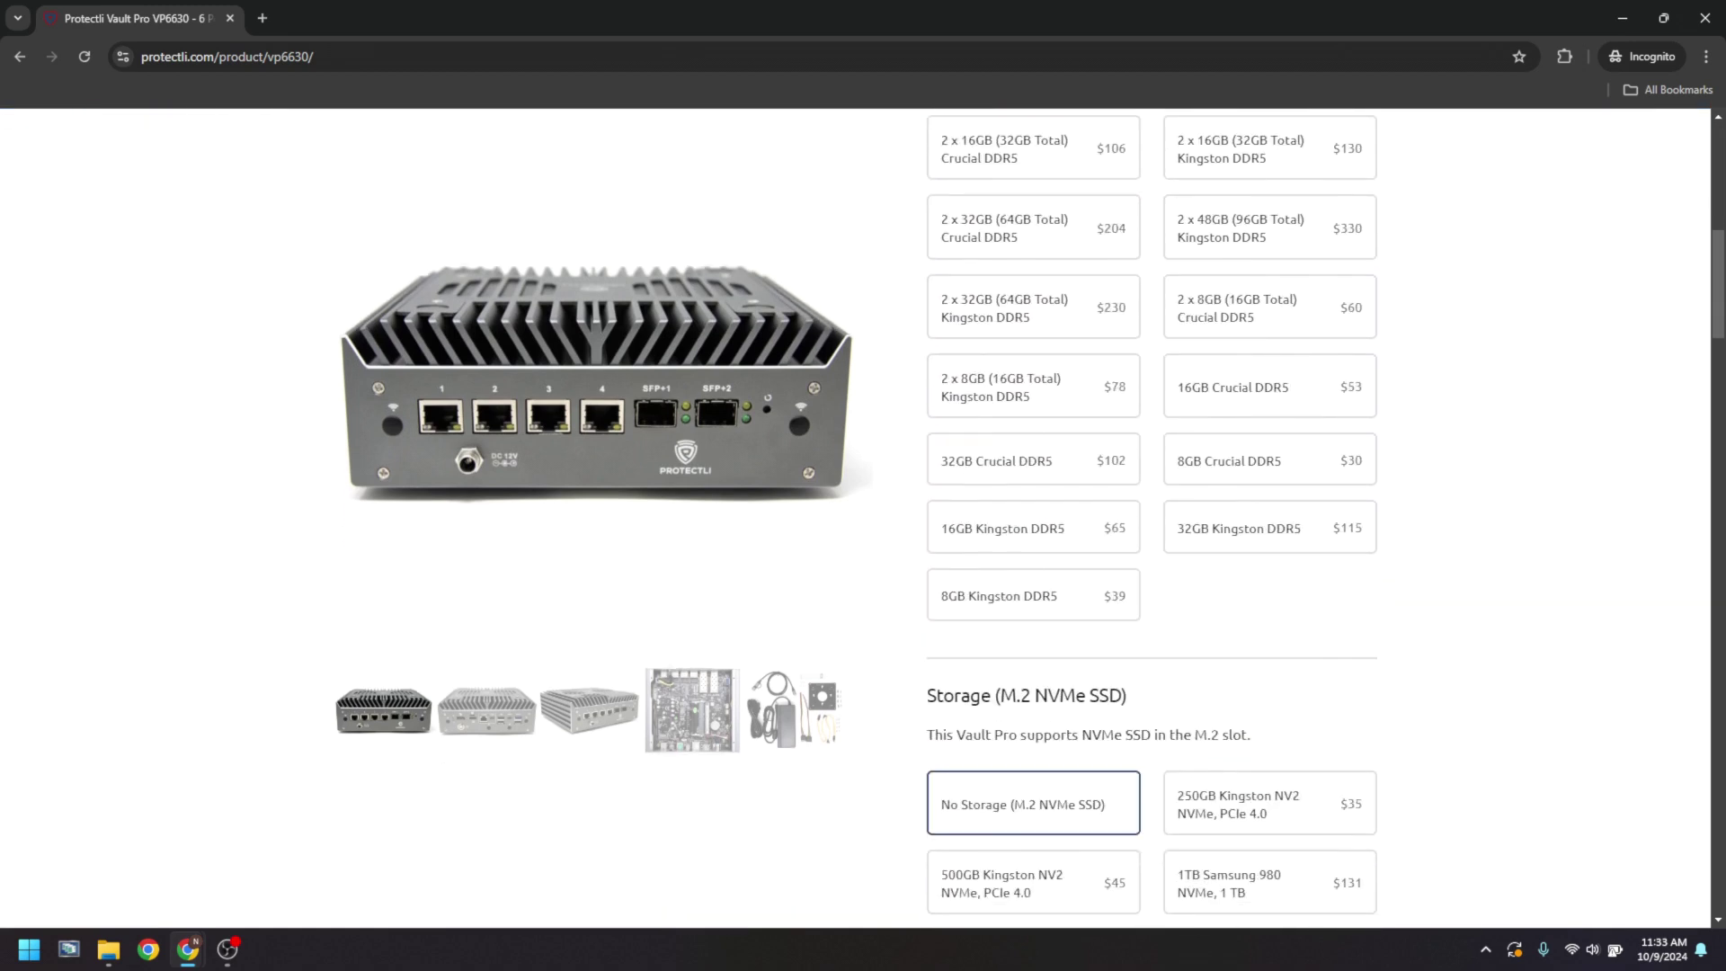
scroll(1034, 612, "down", 3)
left_click(1034, 612)
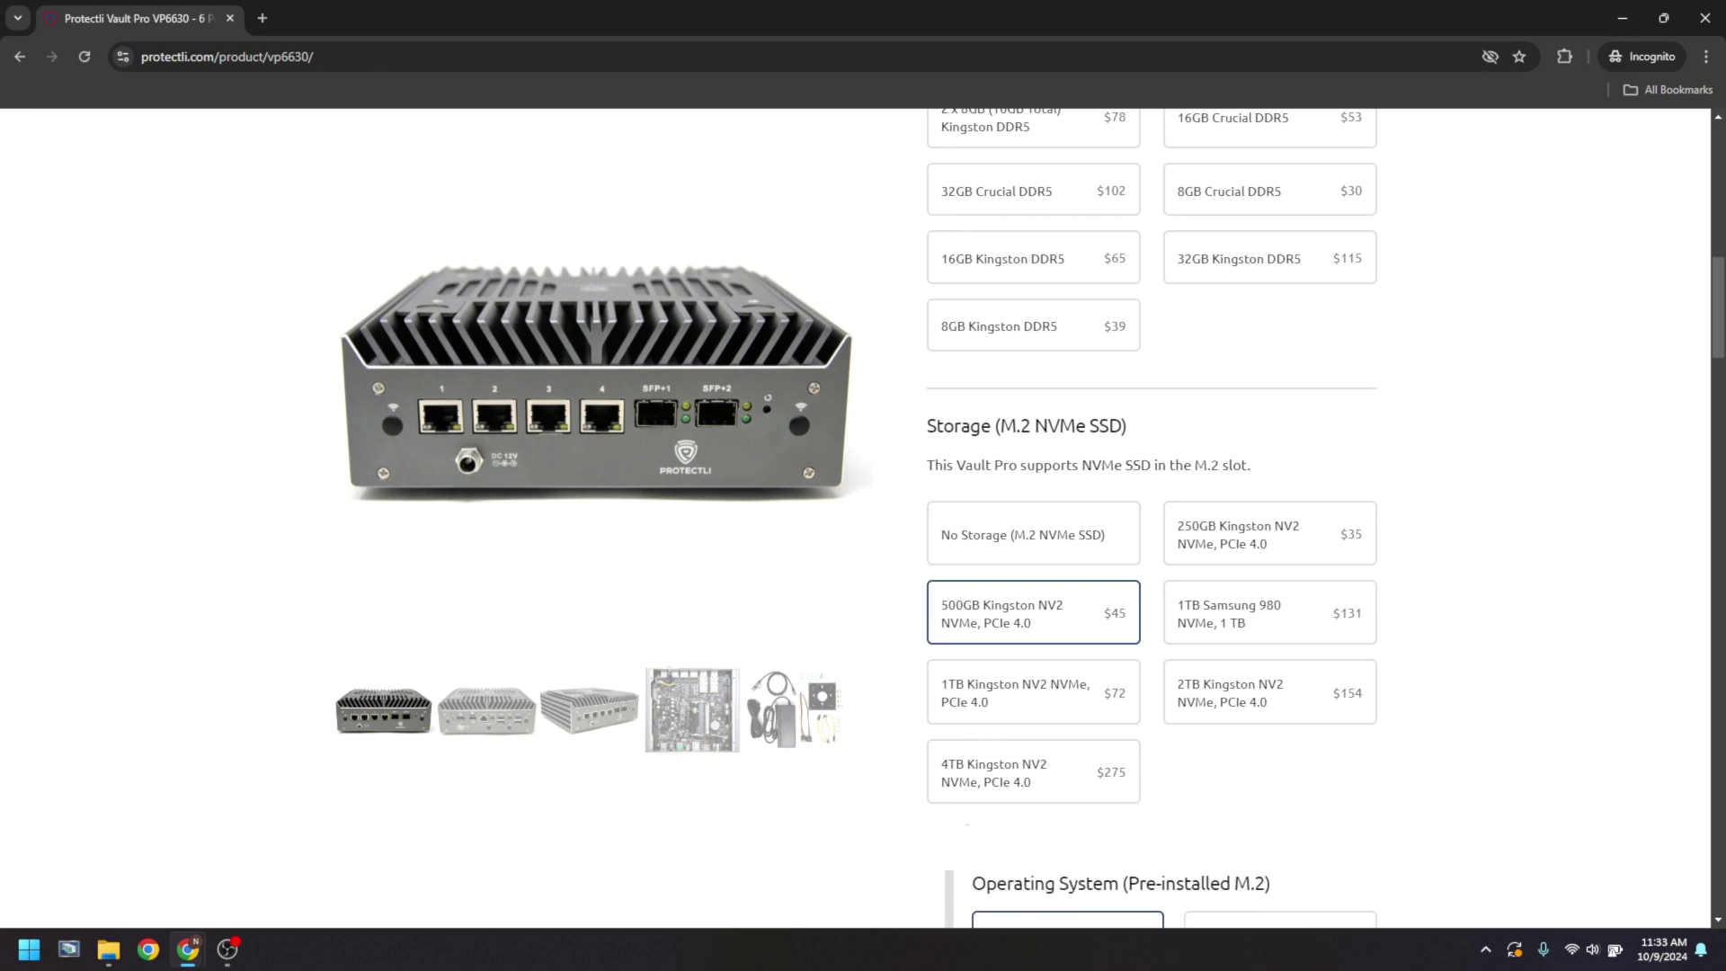
scroll(1151, 517, "down", 5)
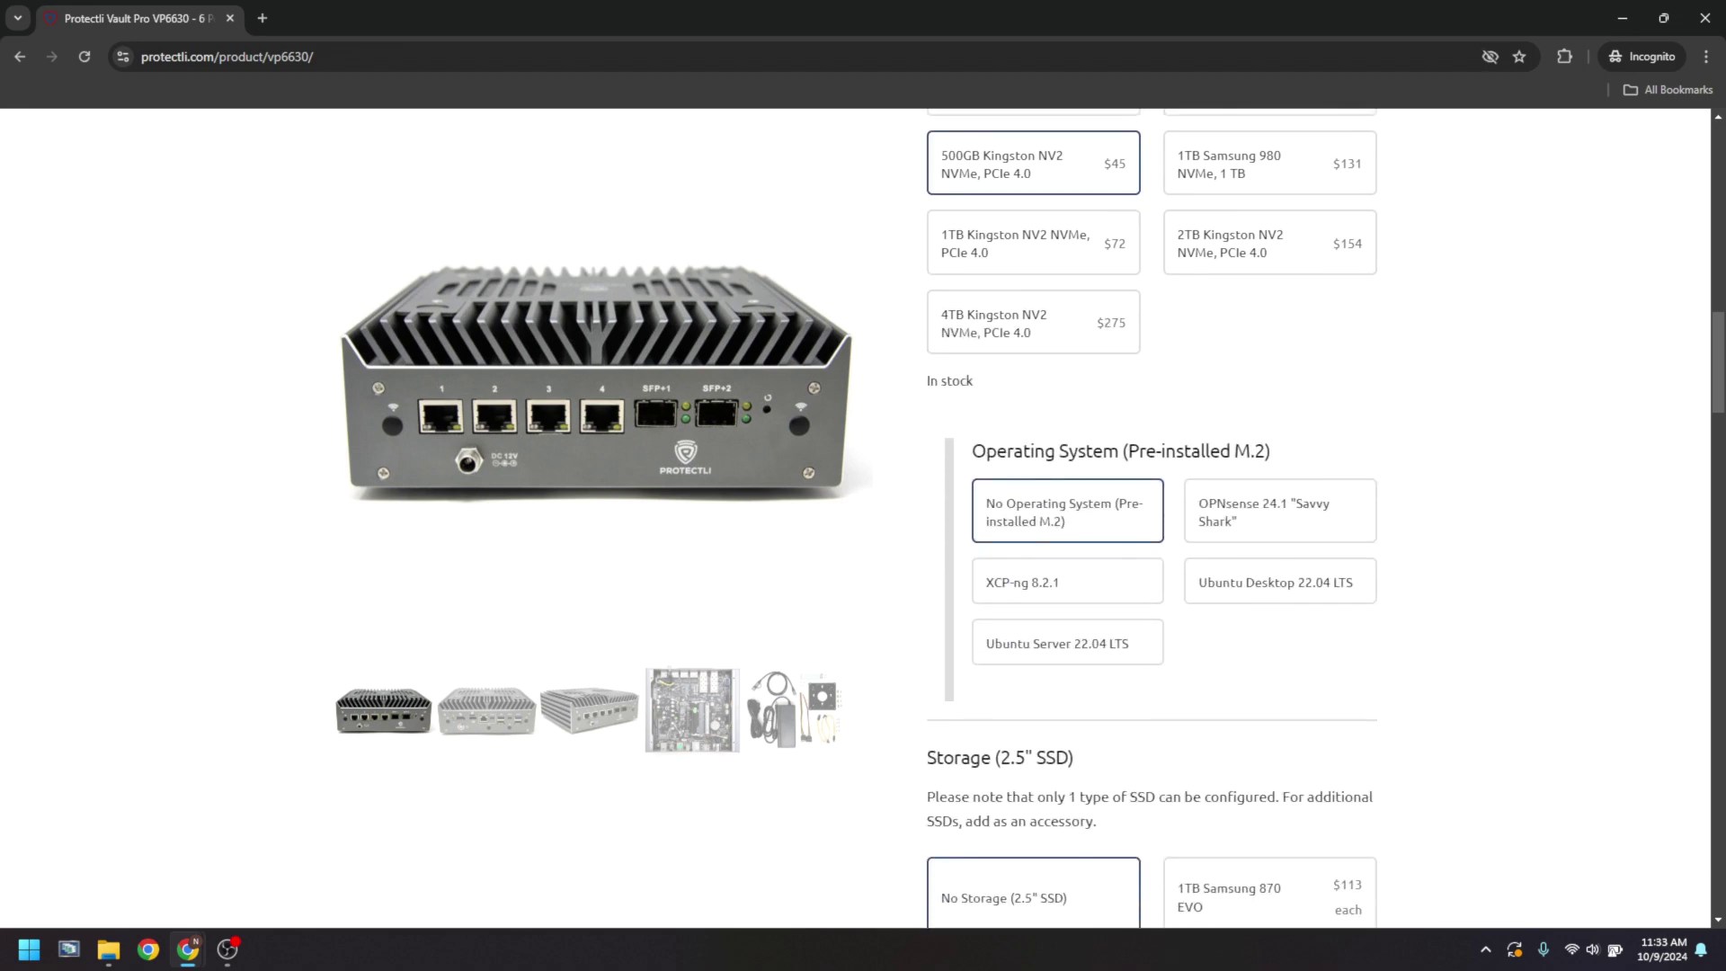
left_click(1279, 511)
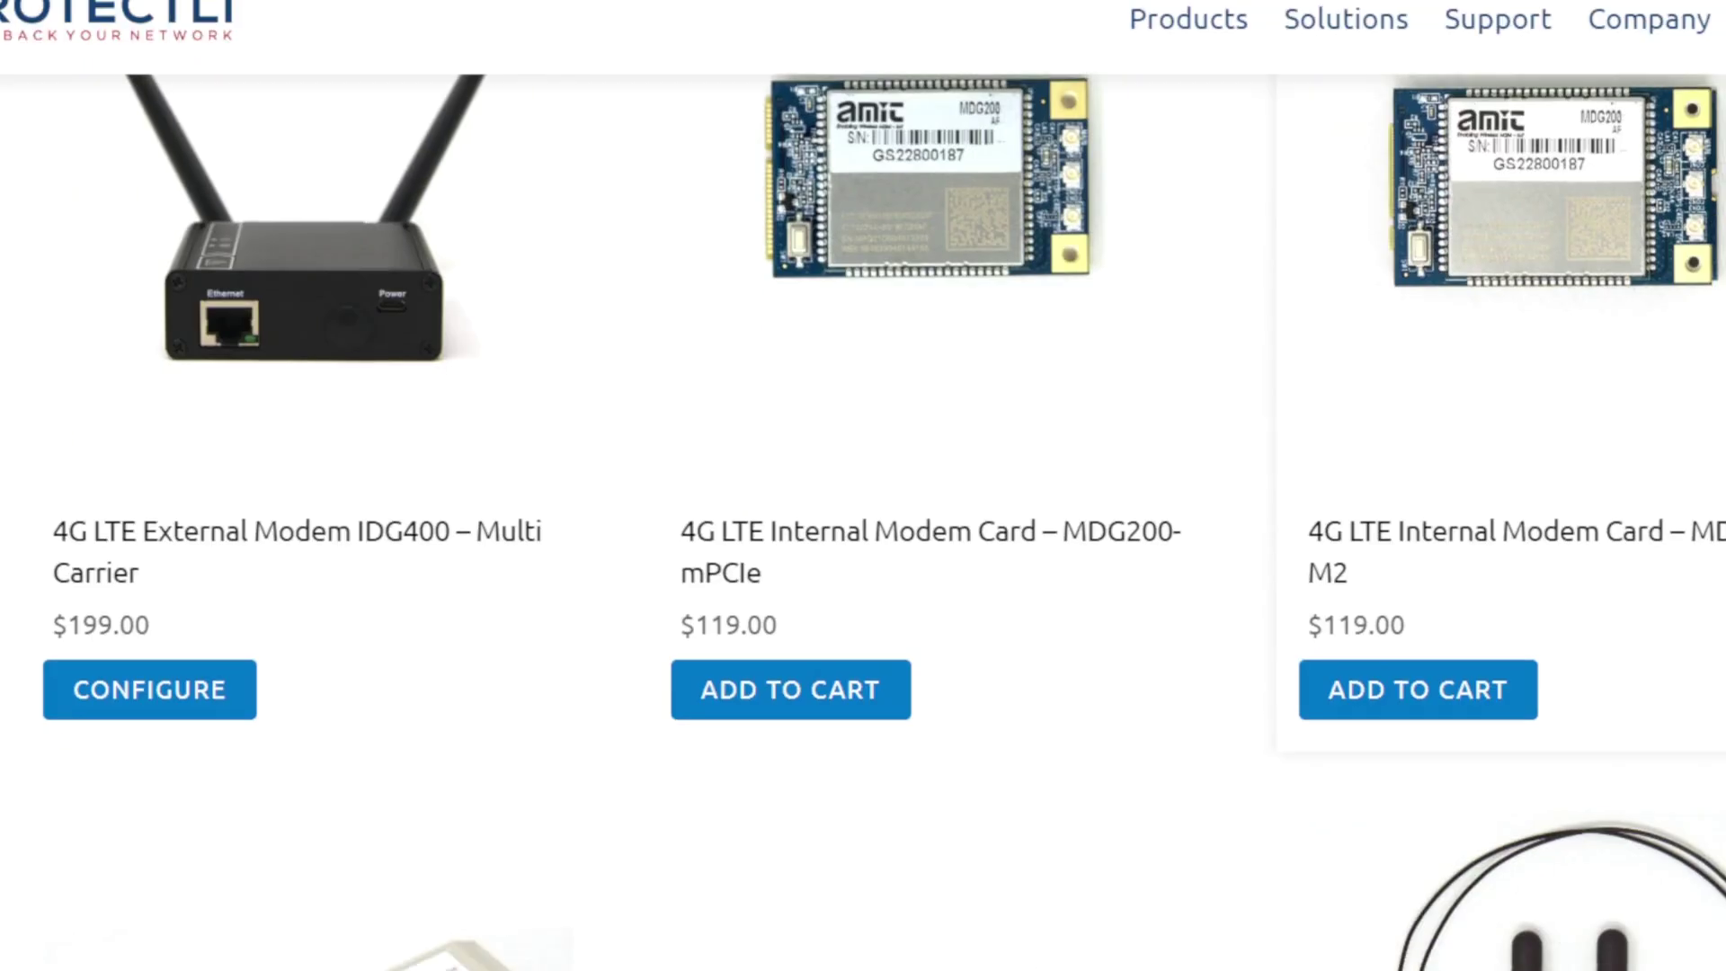
scroll(864, 503, "down", 5)
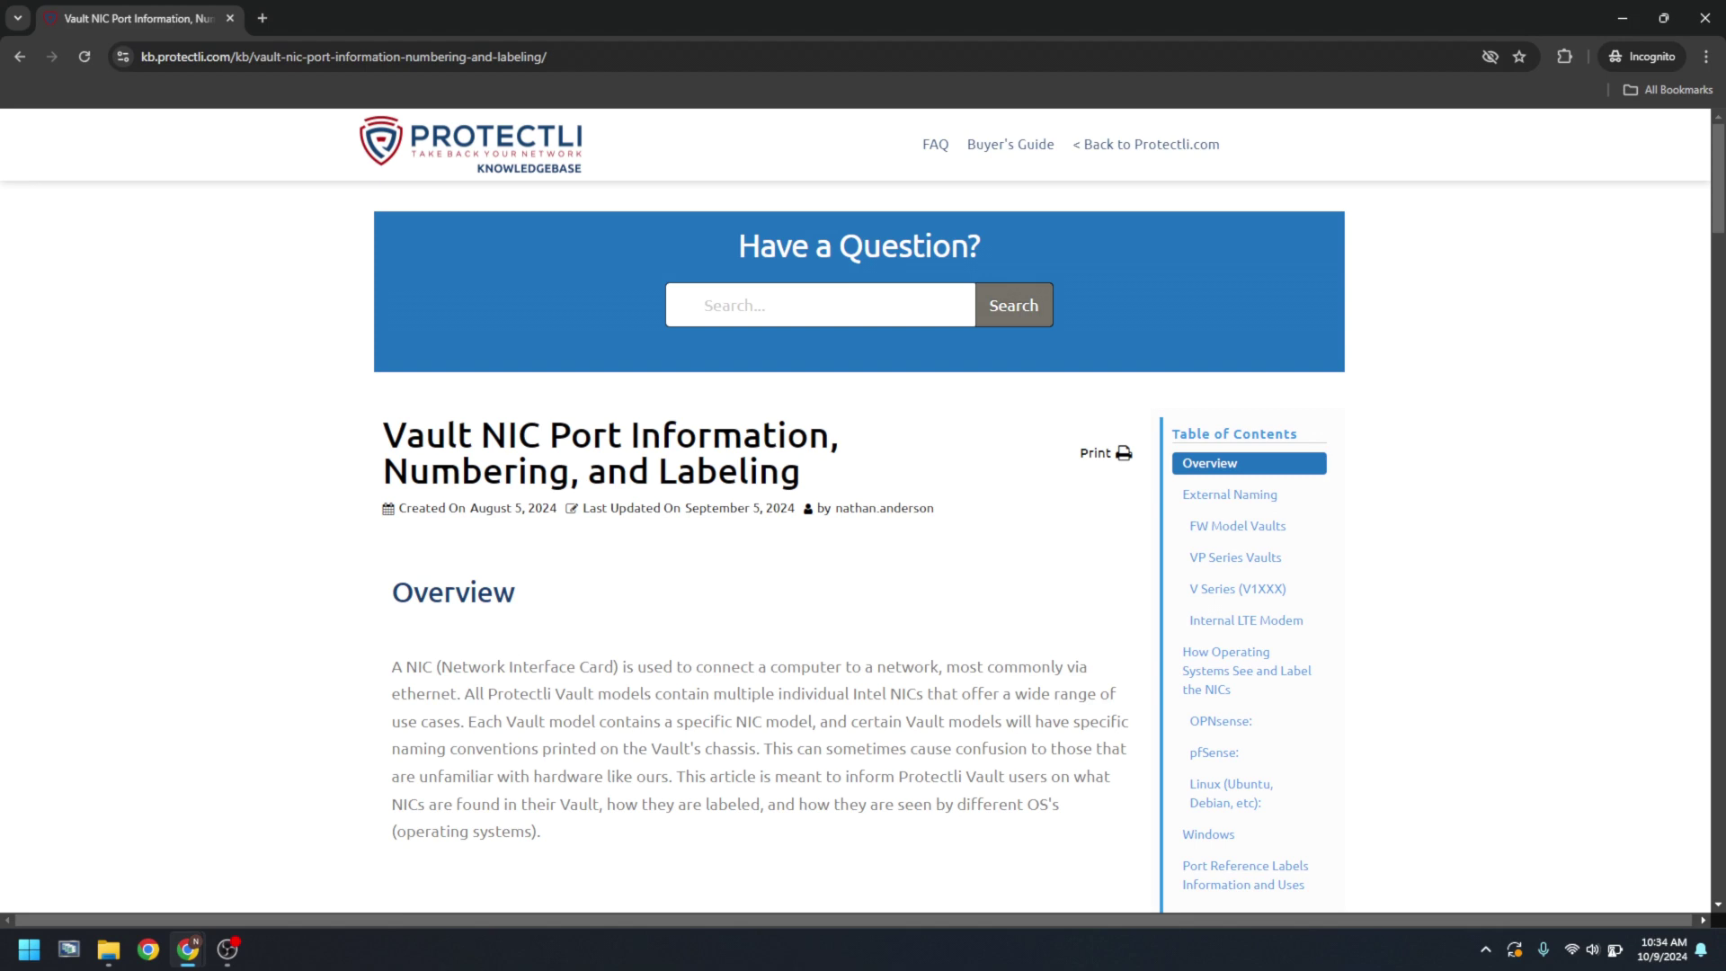
- Scroll through the Accessories page and the Vault NIC Port Information, Numbering, and Labeling article
scroll(863, 540, "down", 4)
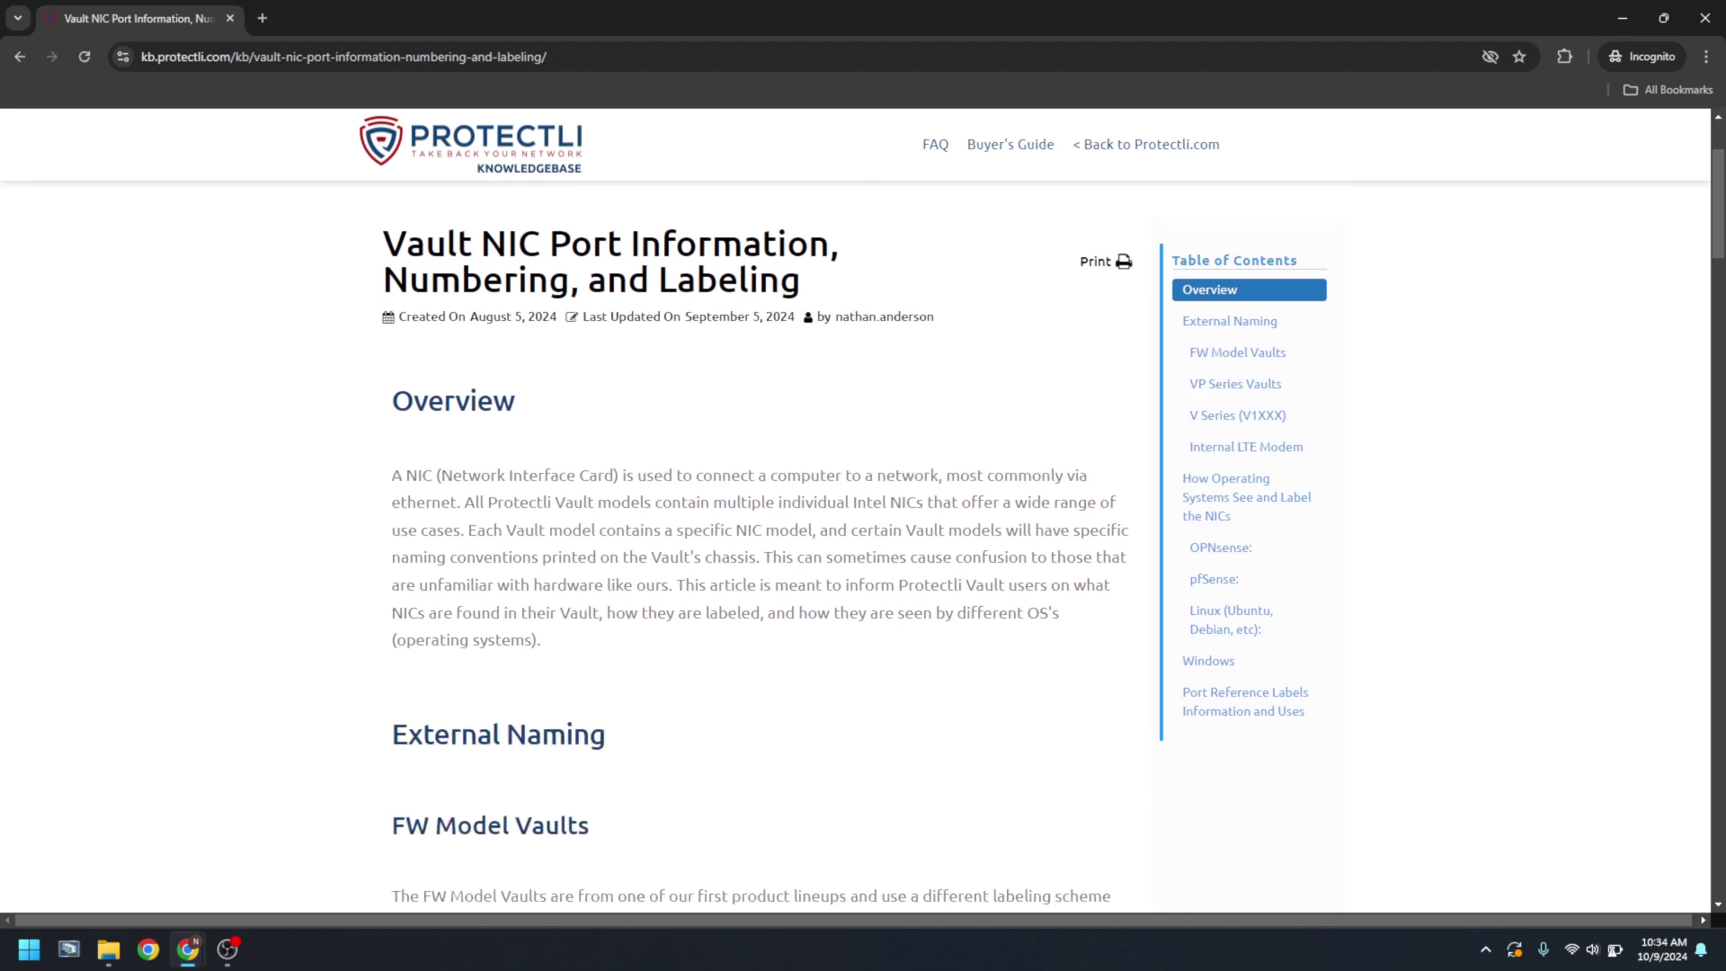
scroll(863, 539, "down", 4)
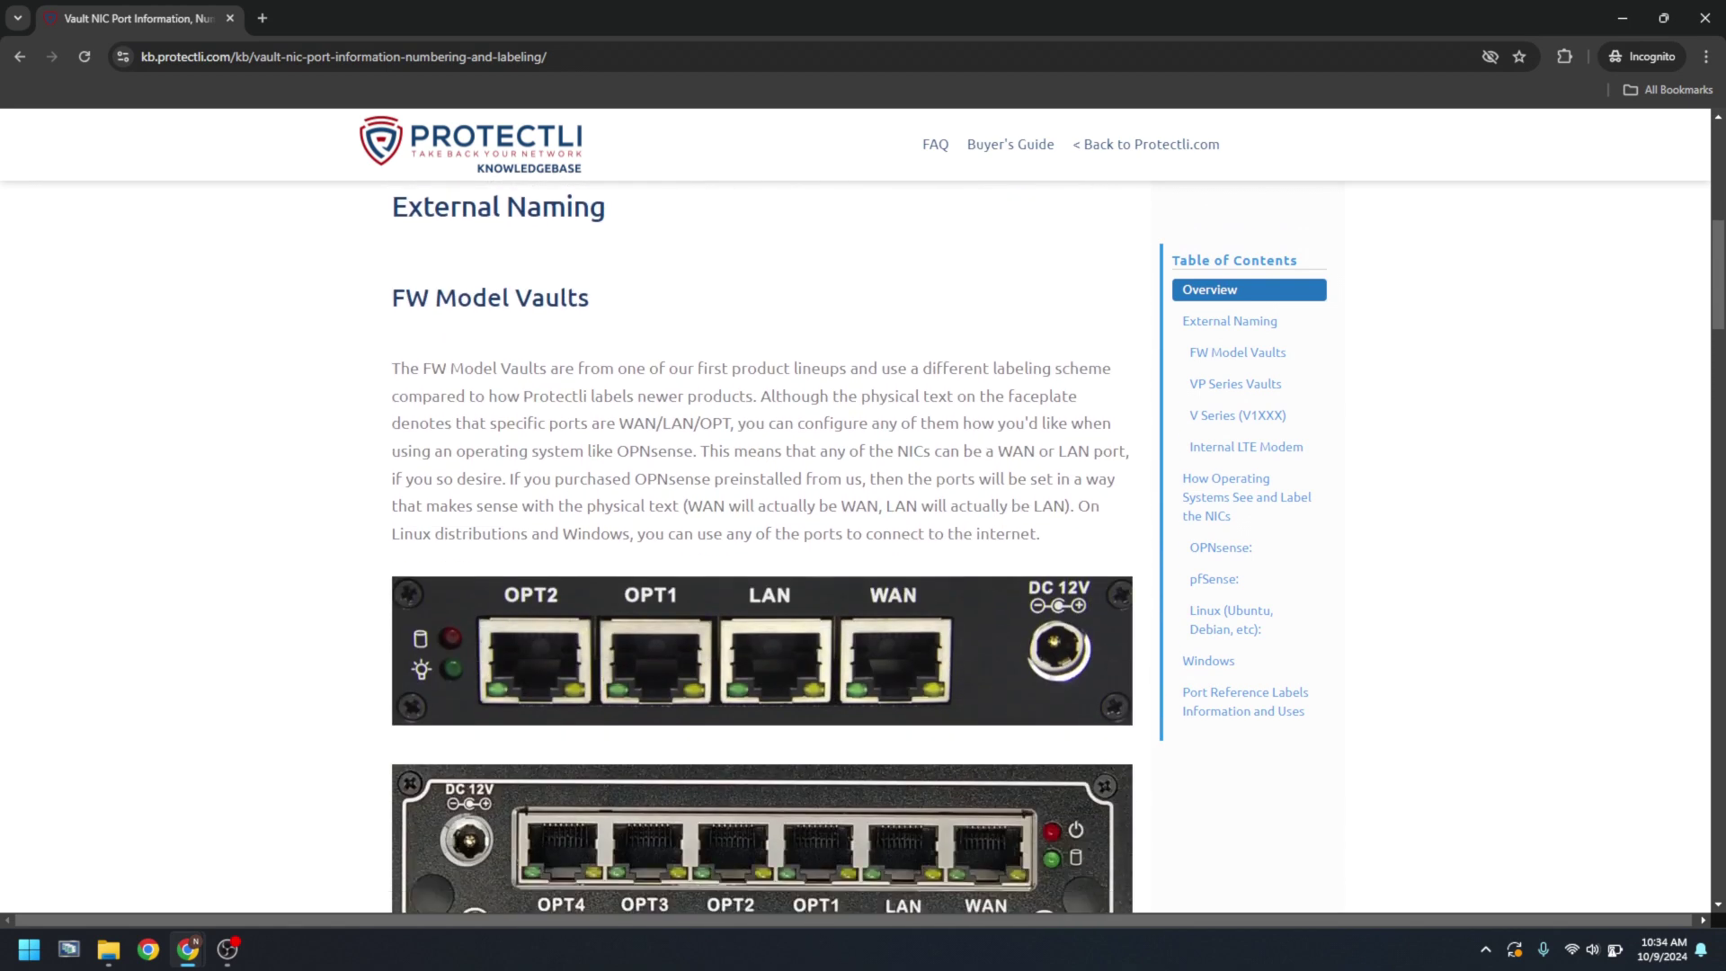
scroll(863, 539, "down", 1)
scroll(762, 548, "down", 10)
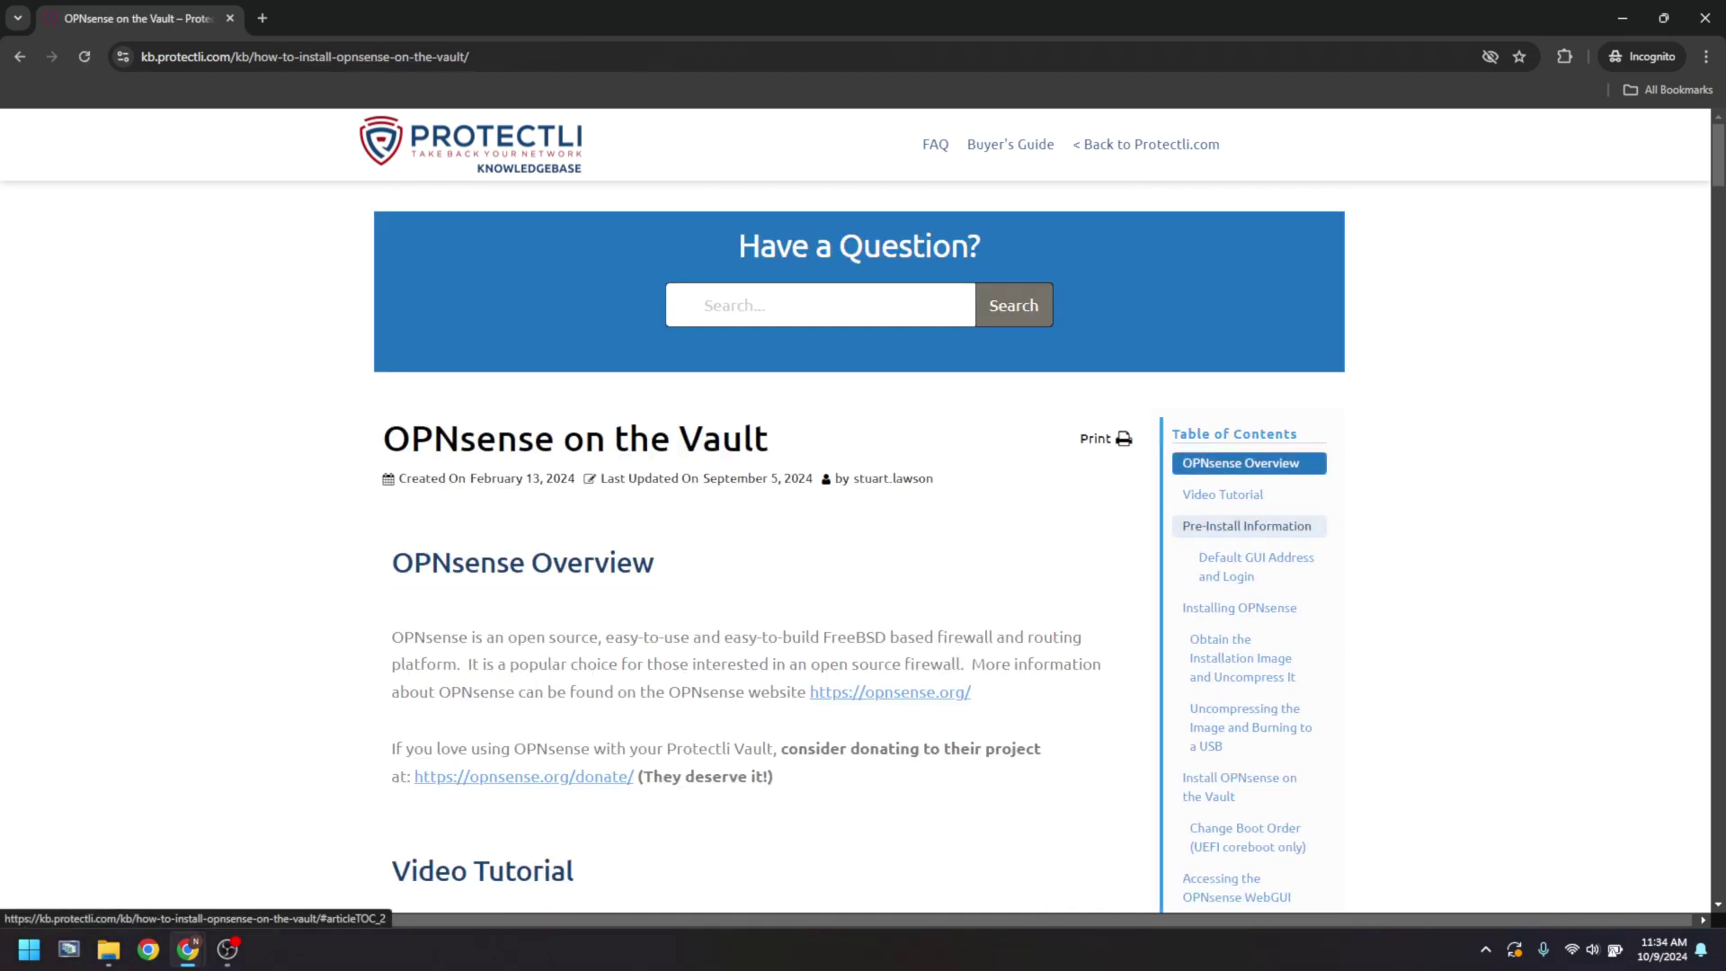
- Scroll the 'OPNsense on the Vault' article to its Pre-Install Information section and expand System settings
scroll(863, 548, "down", 6)
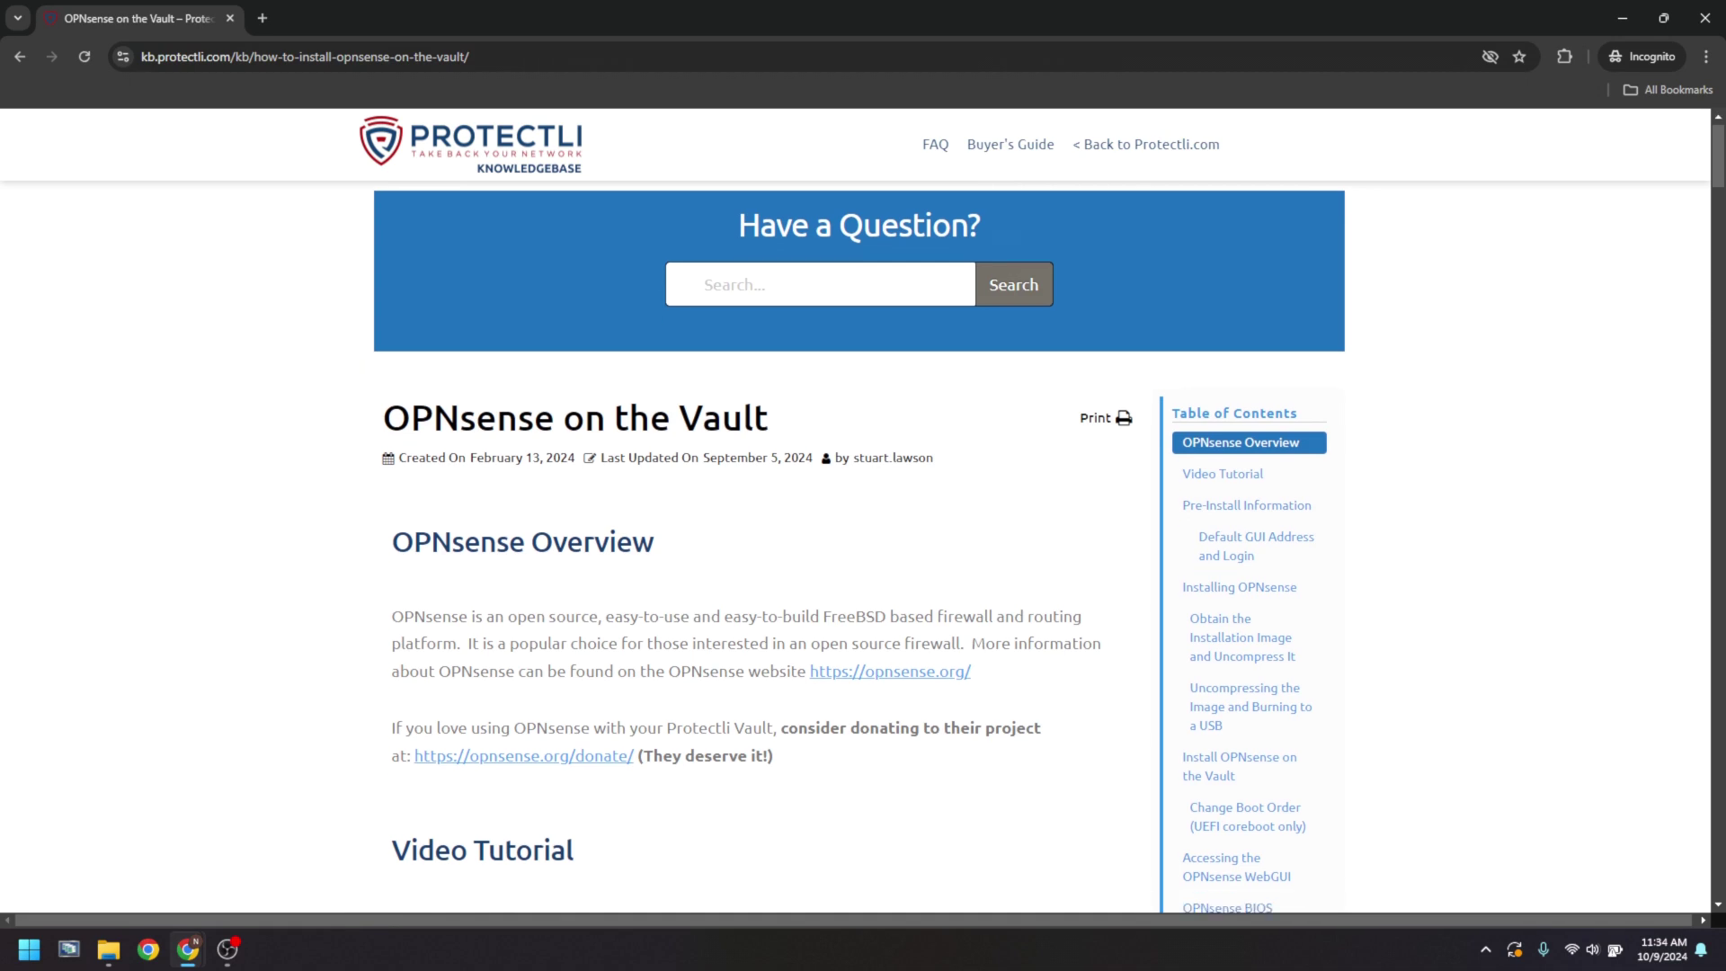
scroll(762, 548, "down", 7)
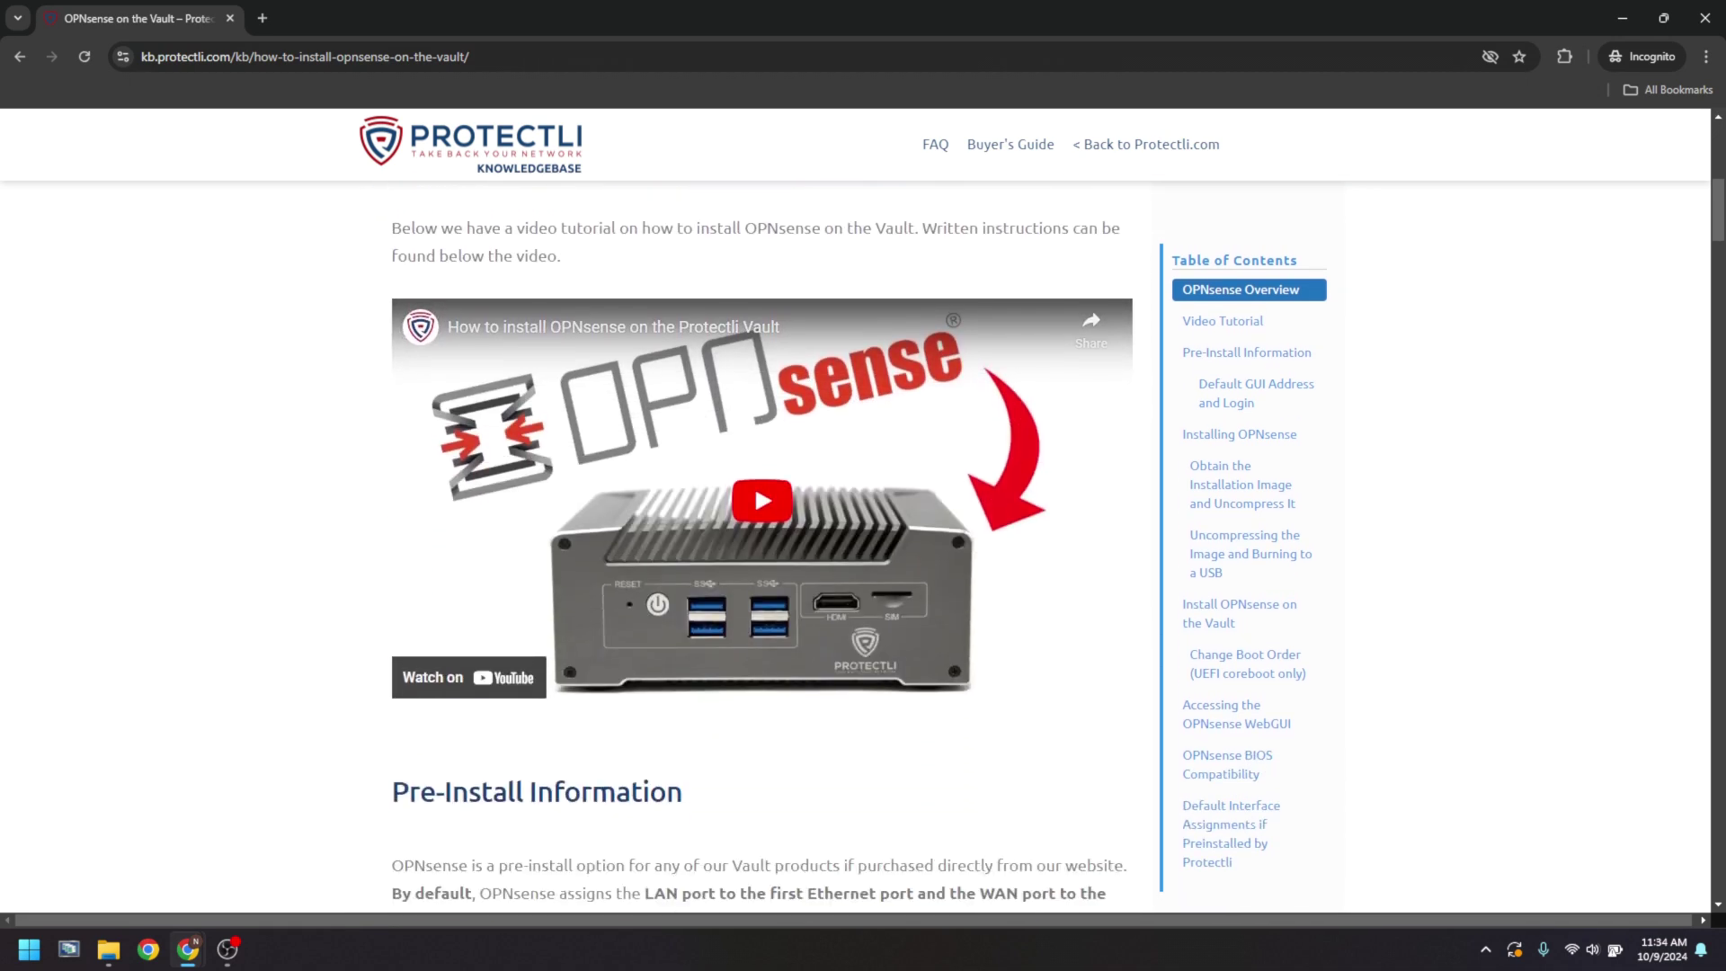
scroll(762, 548, "down", 1)
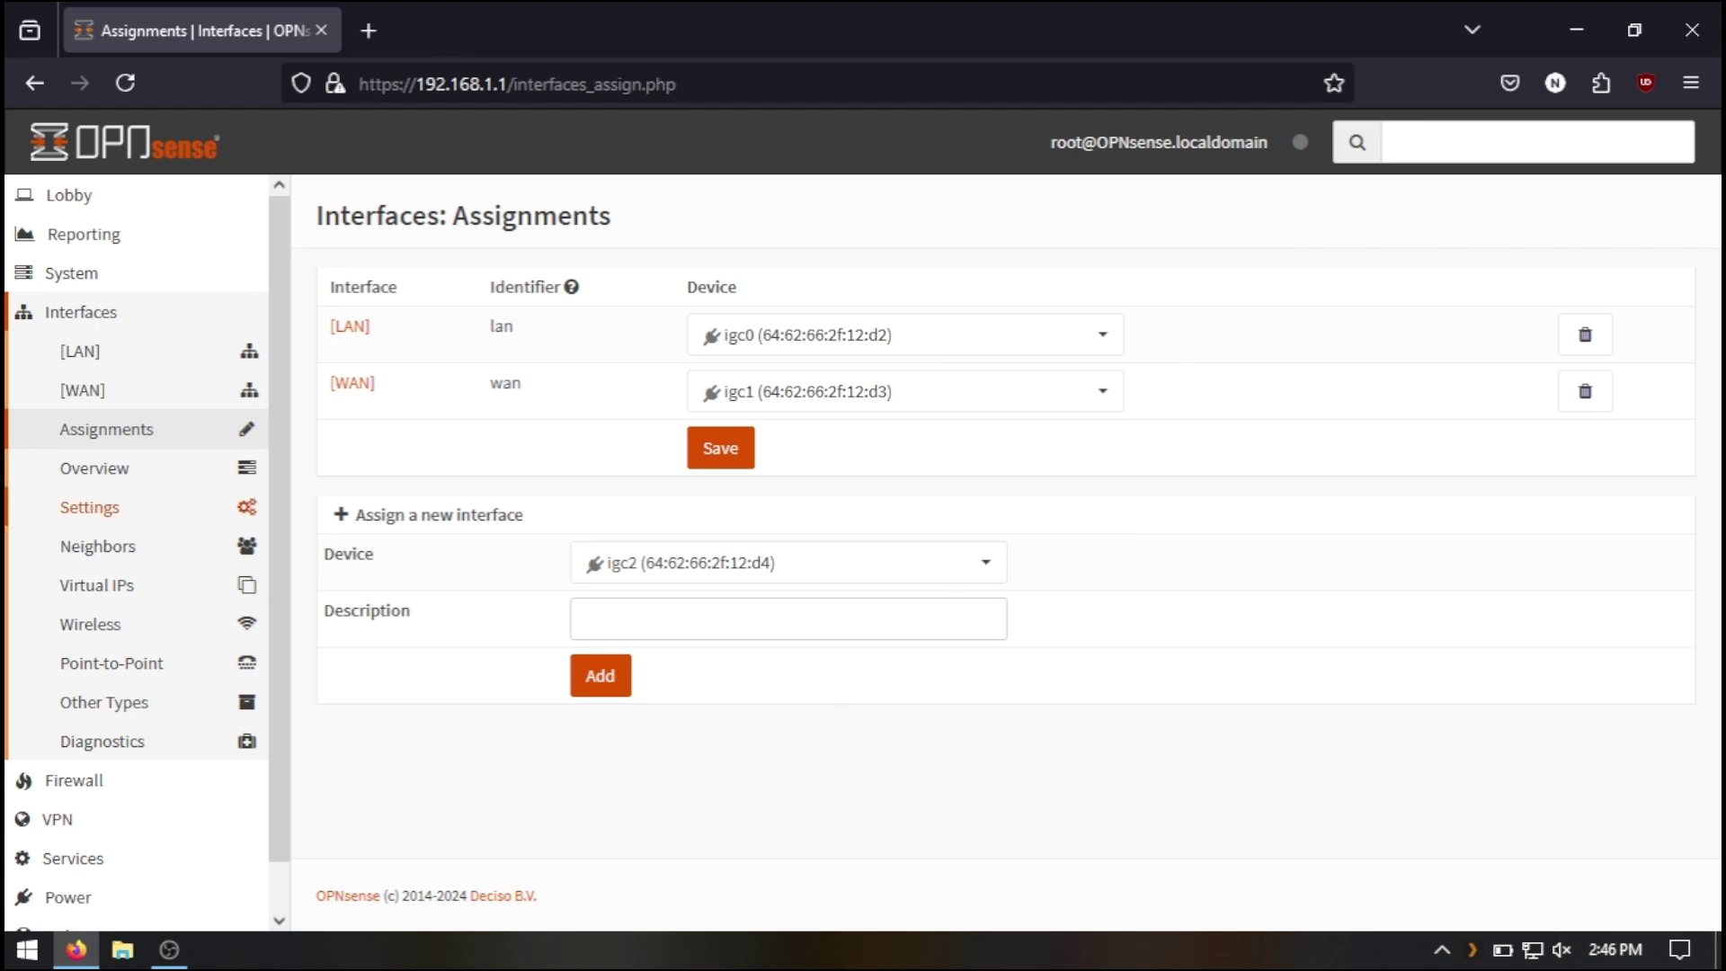
left_click(72, 273)
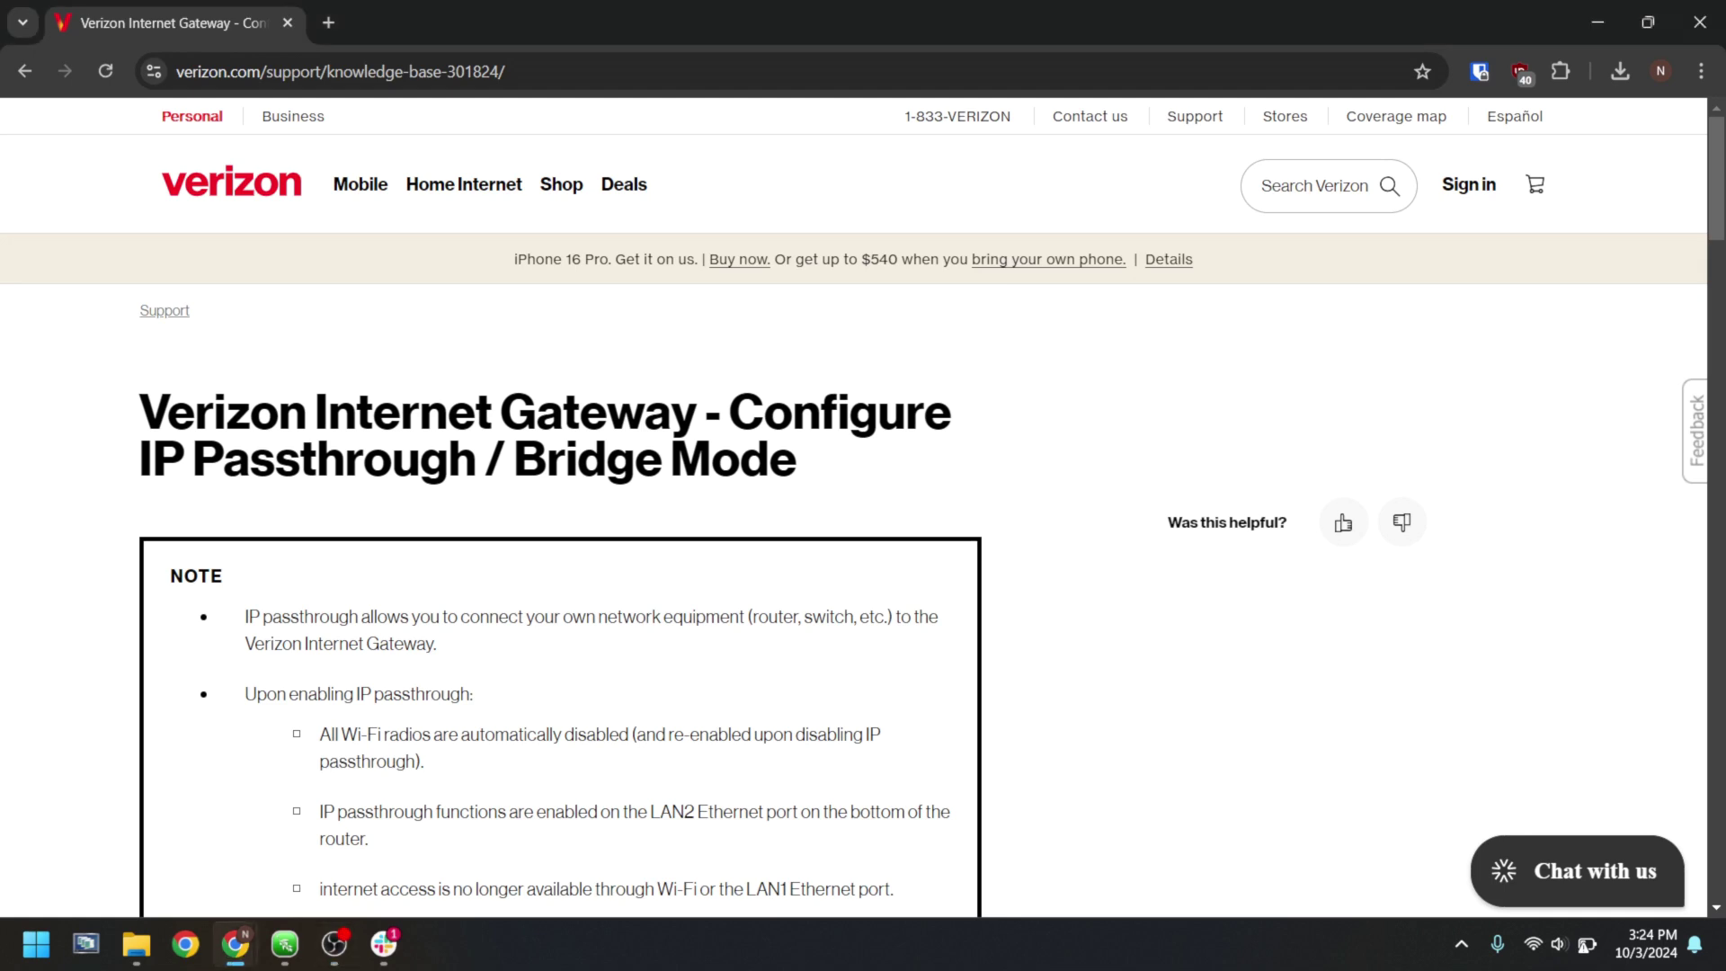
- Scroll the Verizon gateway article past Network Connections and Settings to the Bridge/IP Passthrough step
scroll(863, 593, "down", 3)
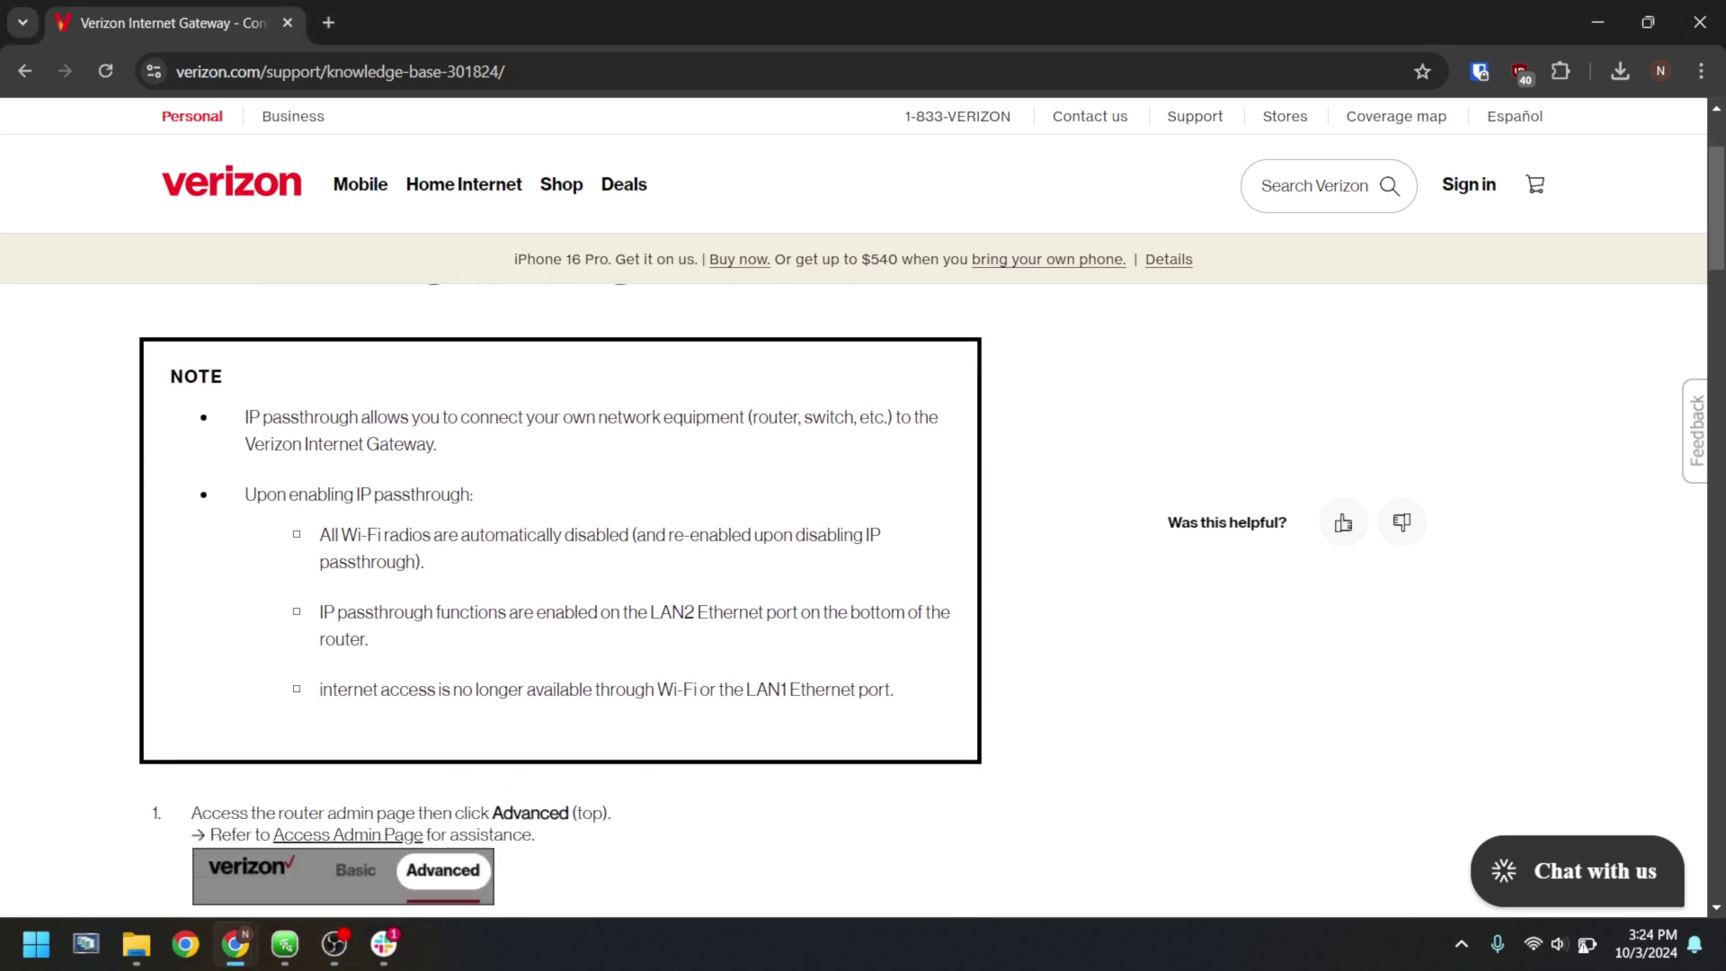
scroll(557, 594, "down", 4)
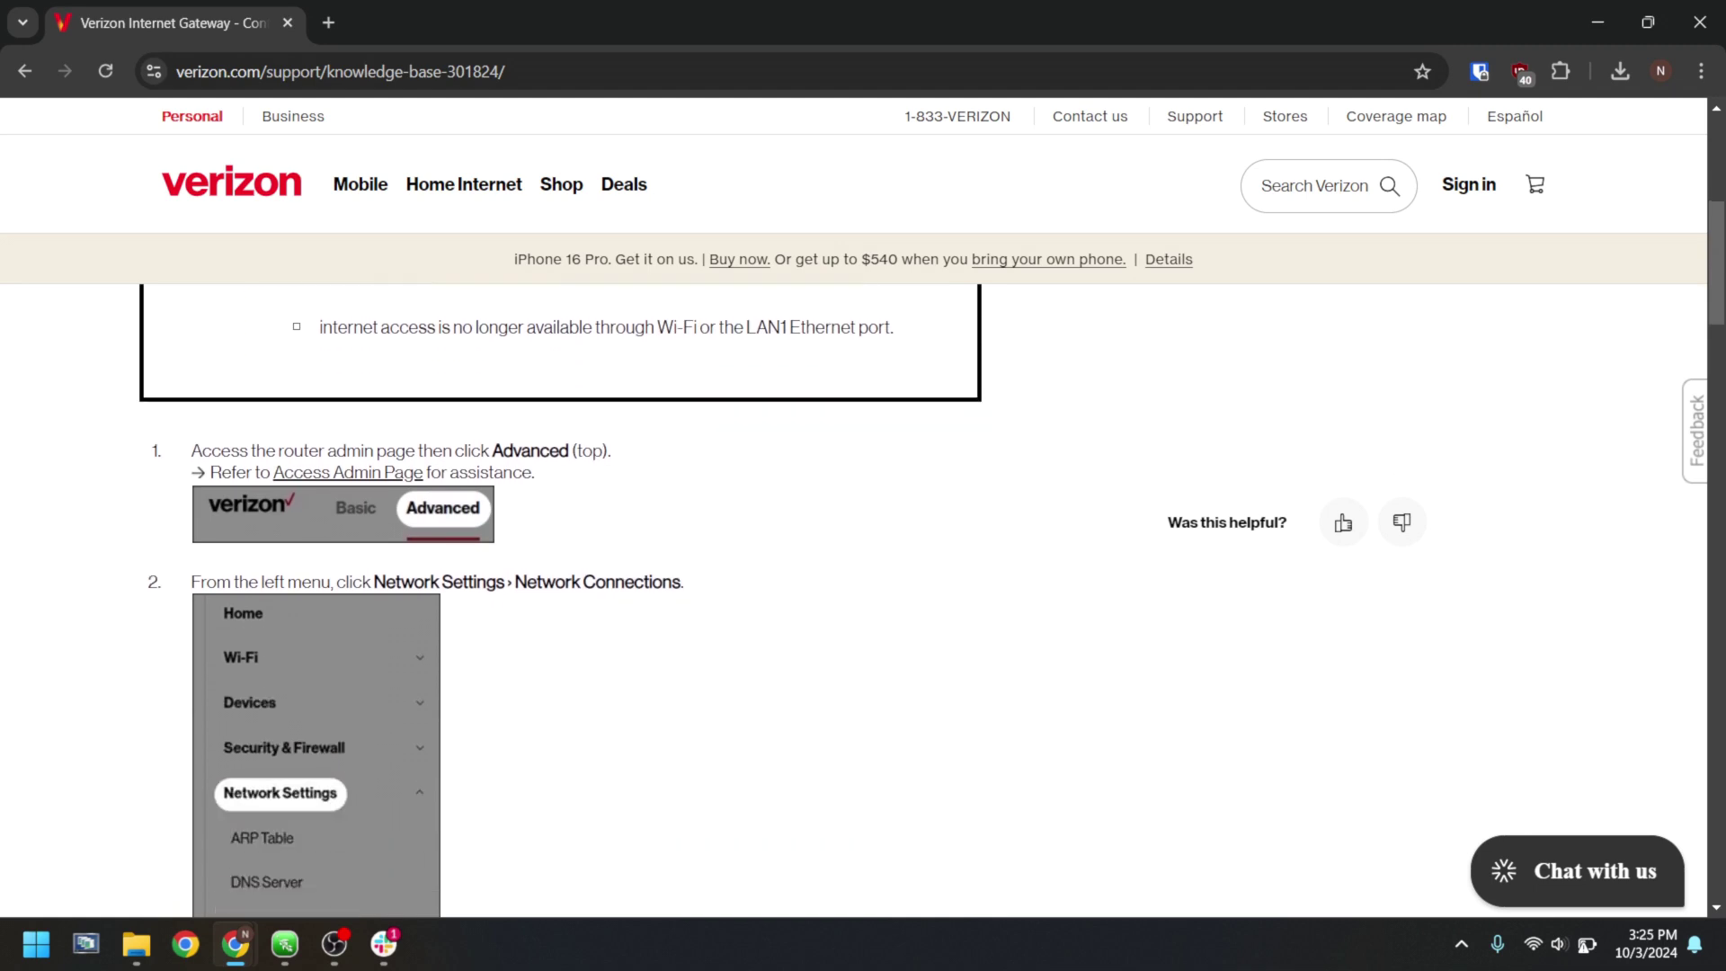
scroll(863, 593, "down", 6)
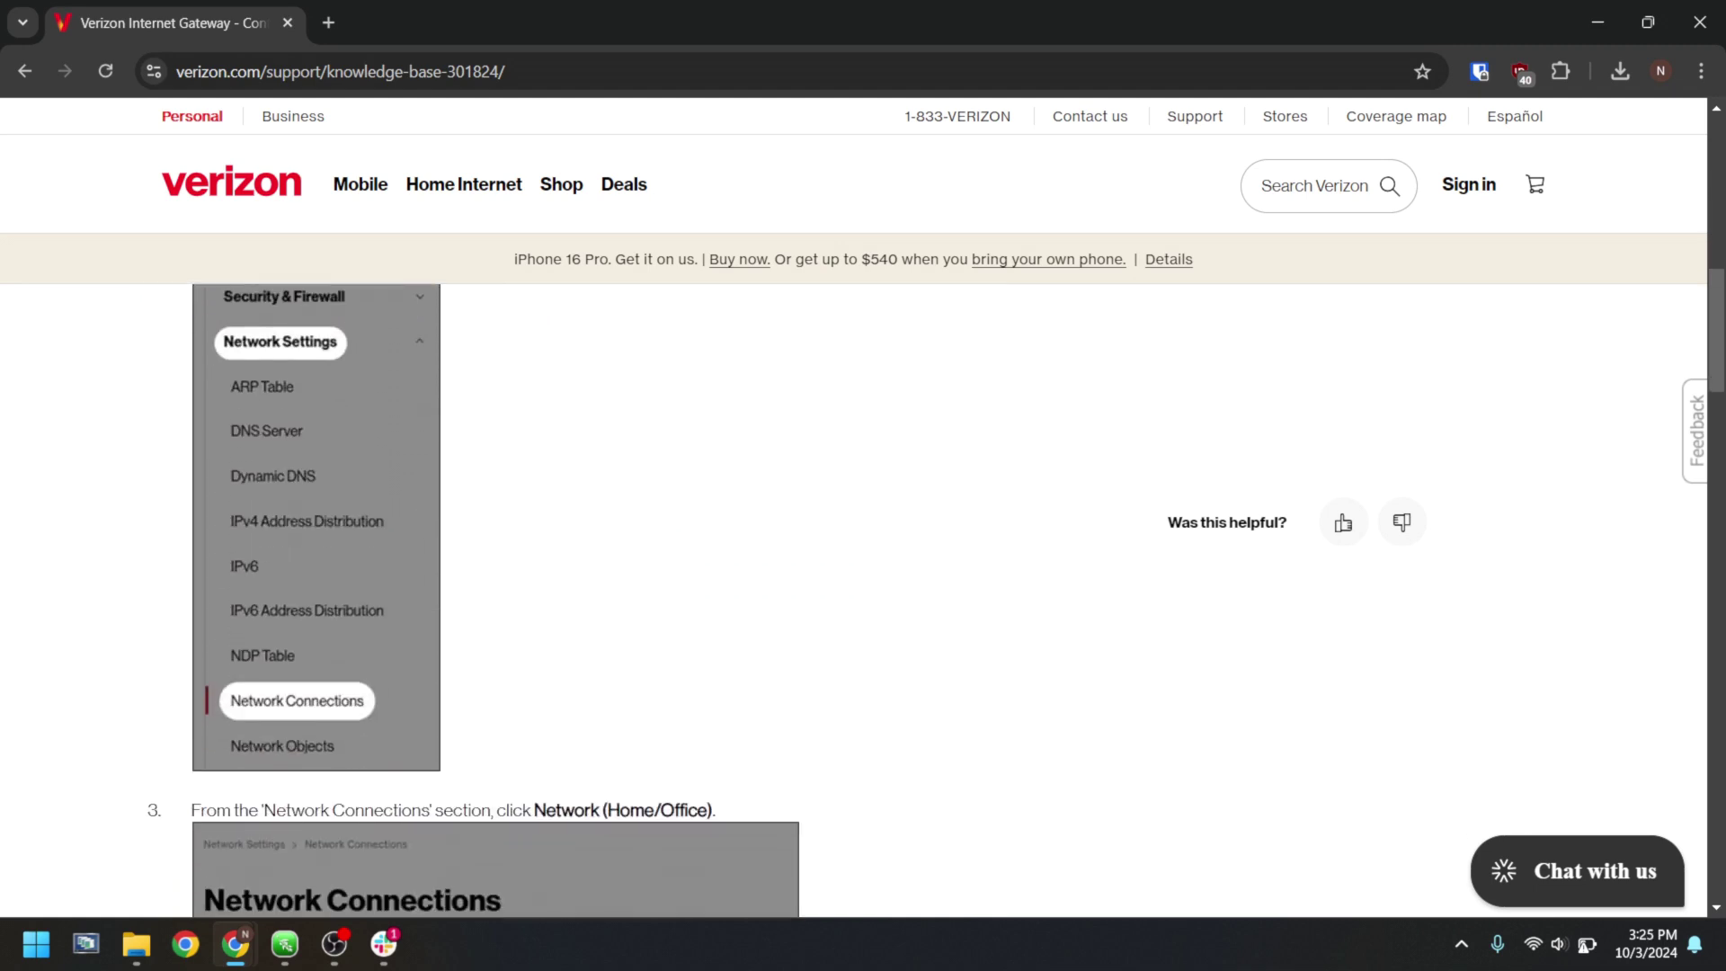
scroll(863, 594, "down", 5)
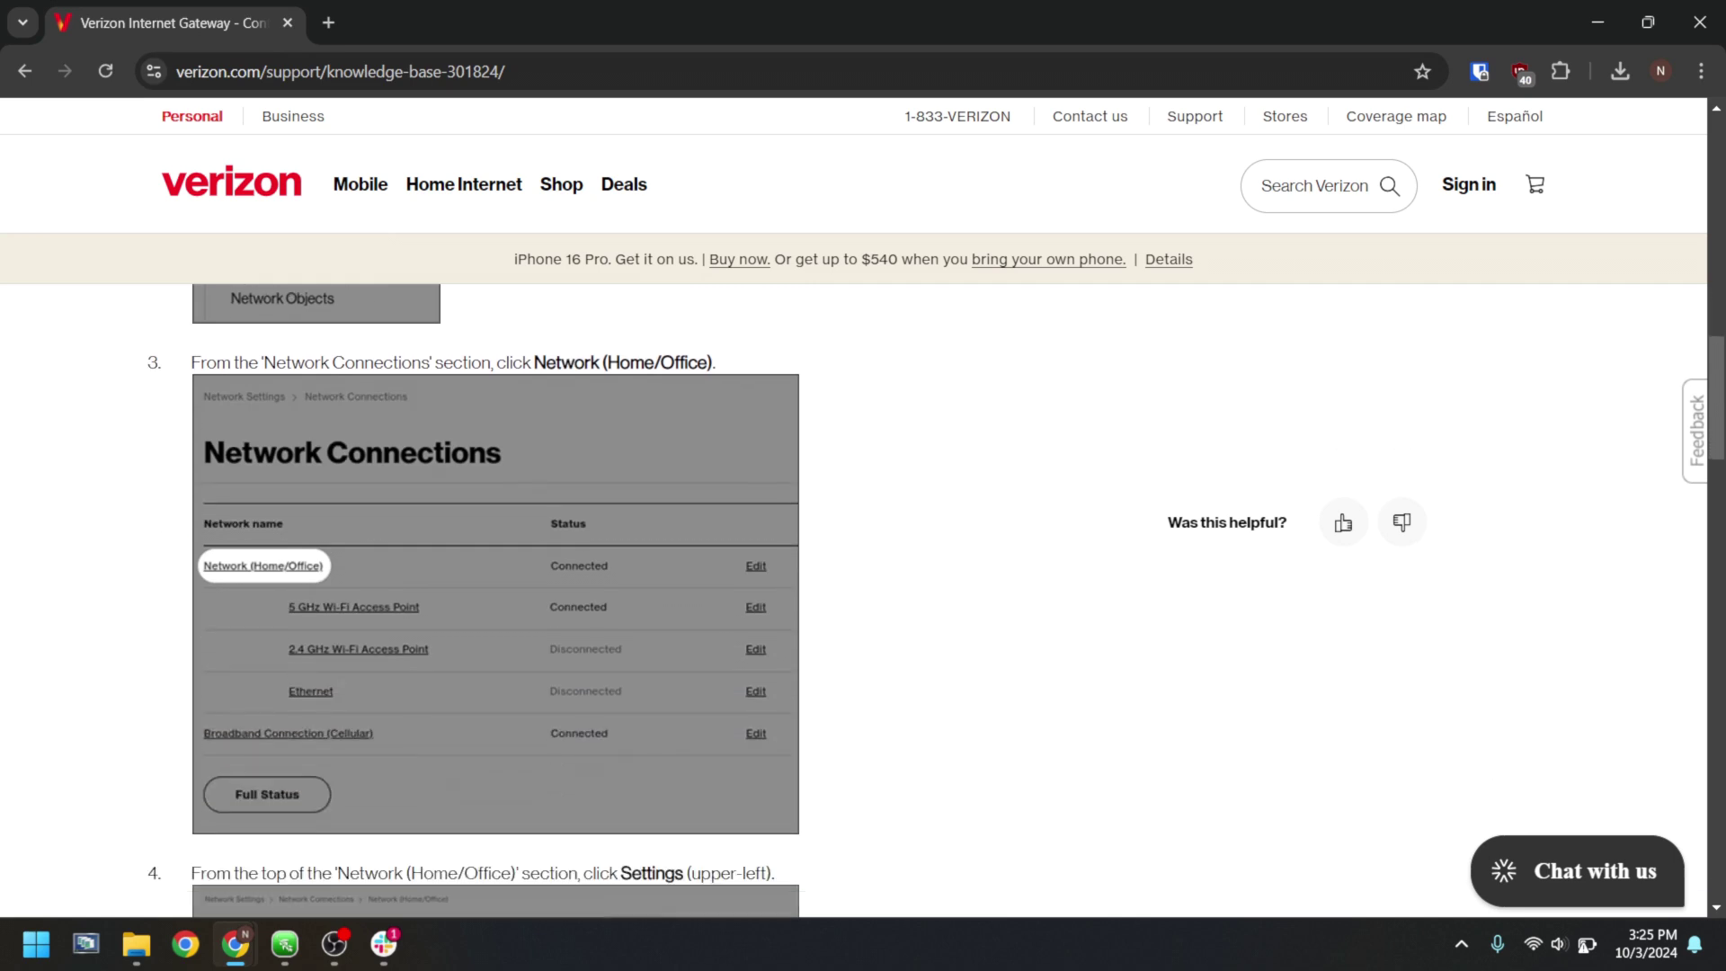
scroll(863, 594, "down", 6)
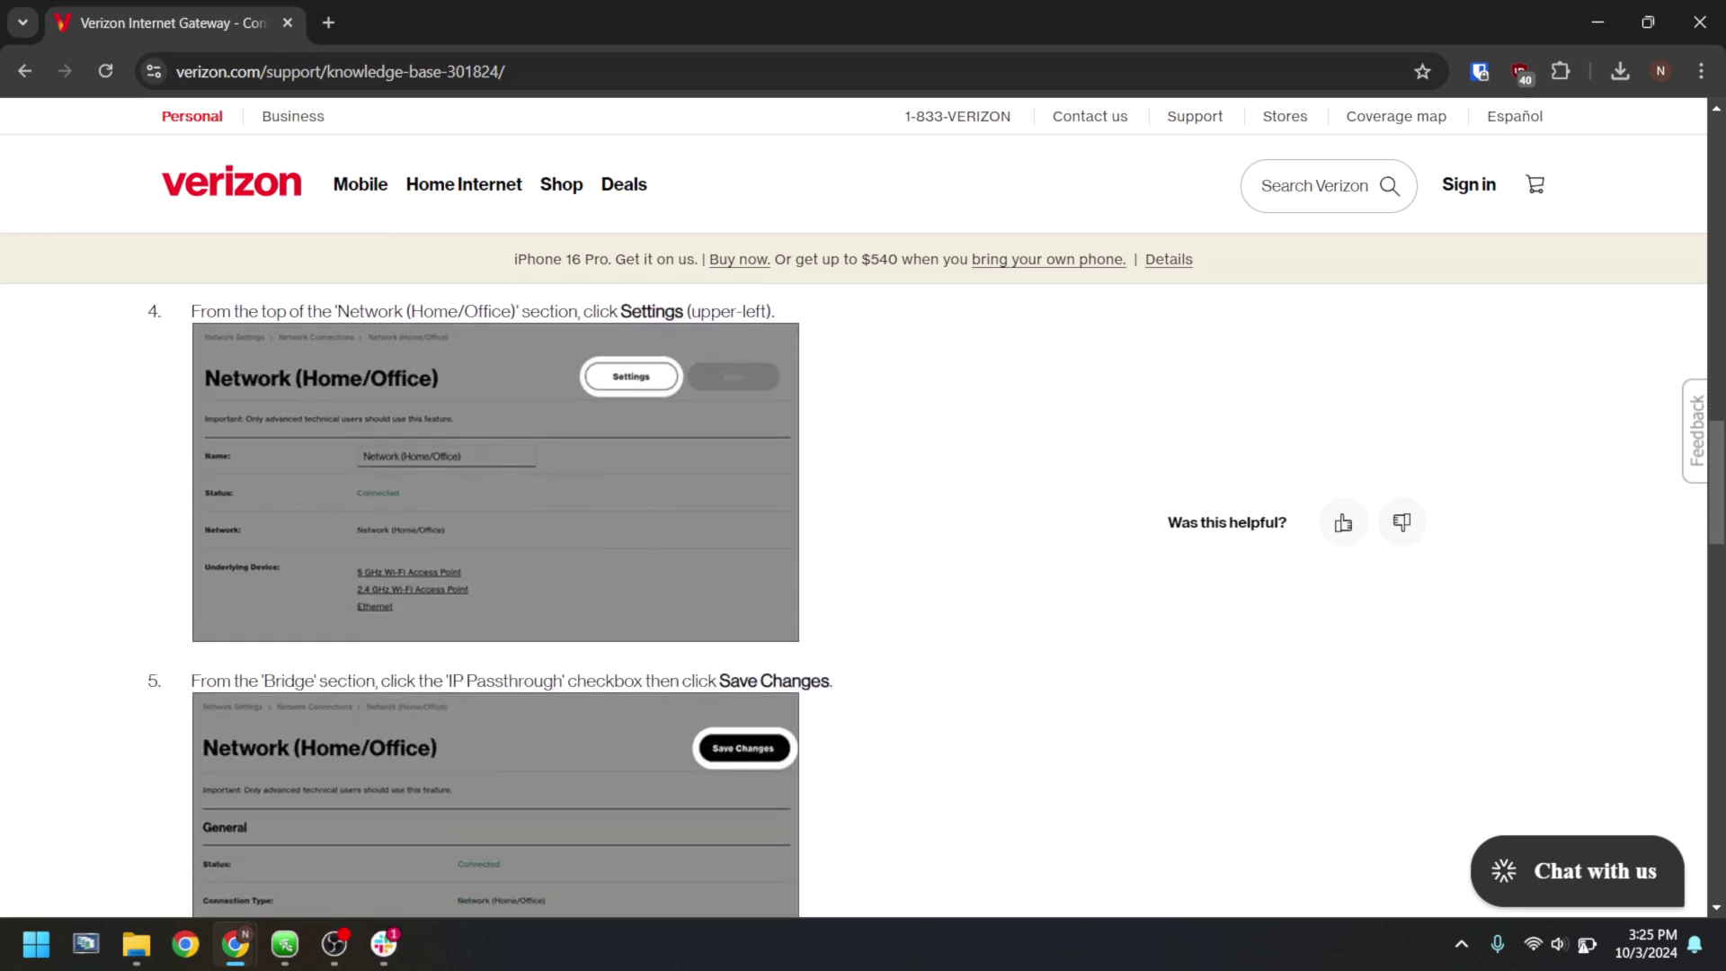
scroll(863, 593, "down", 2)
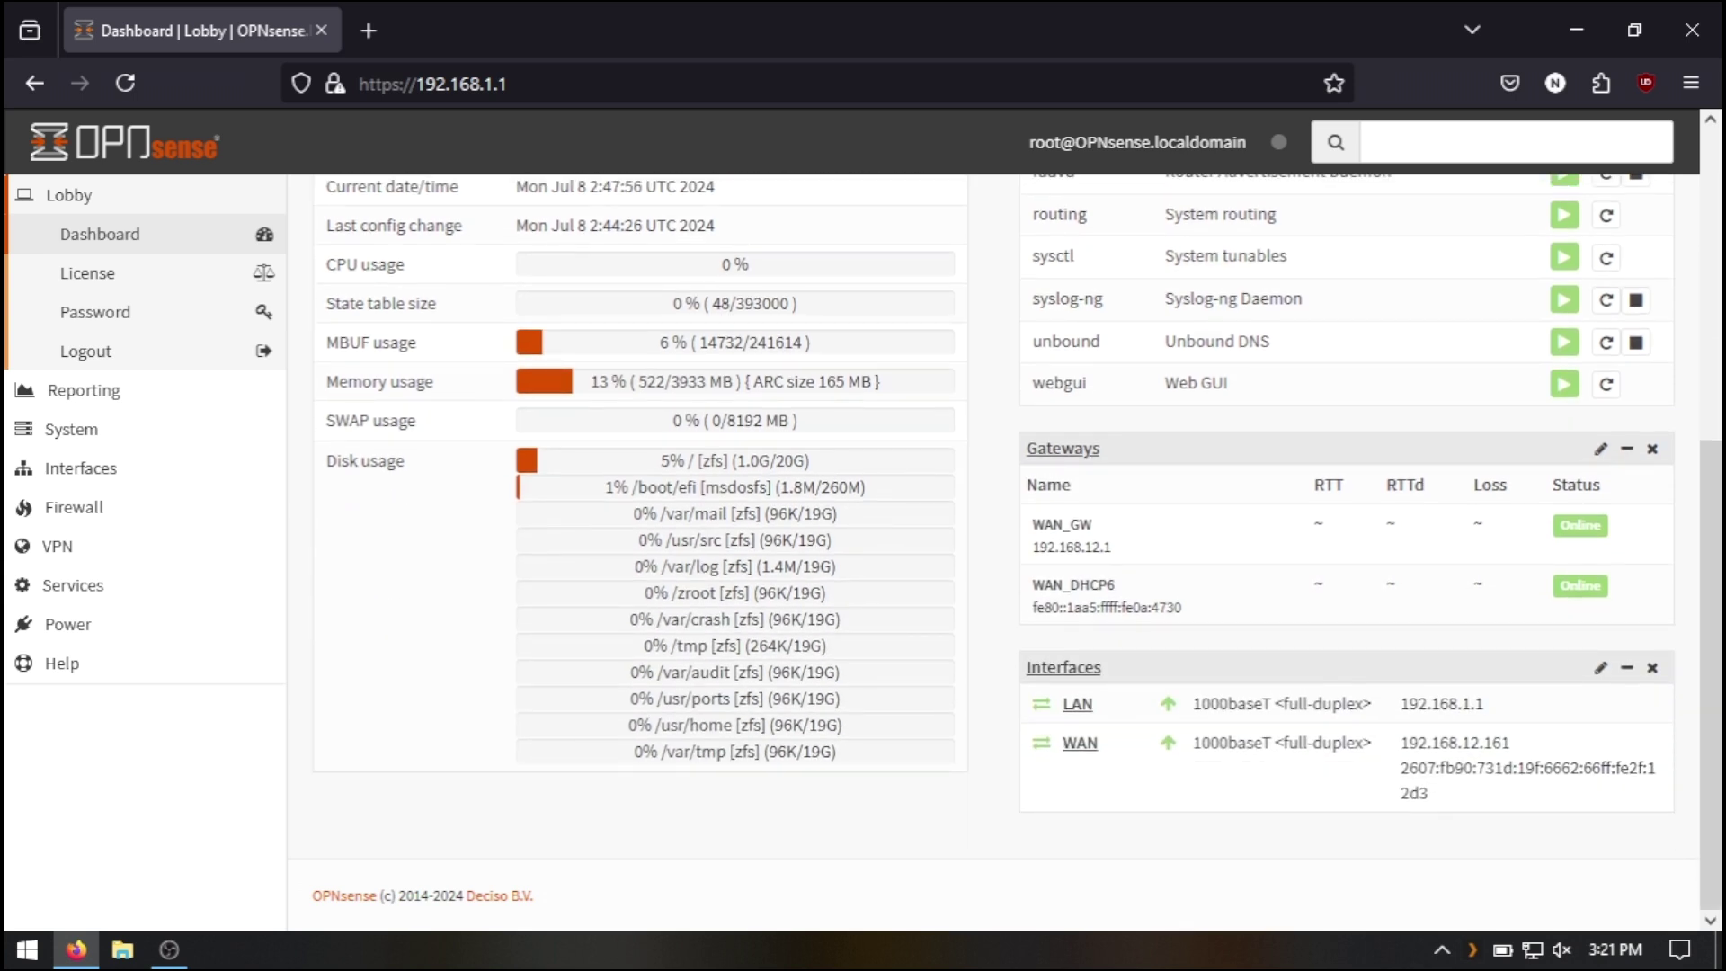
- Load the OPNsense login page at 192.168.1.1, continuing past the security warning
scroll(989, 517, "up", 5)
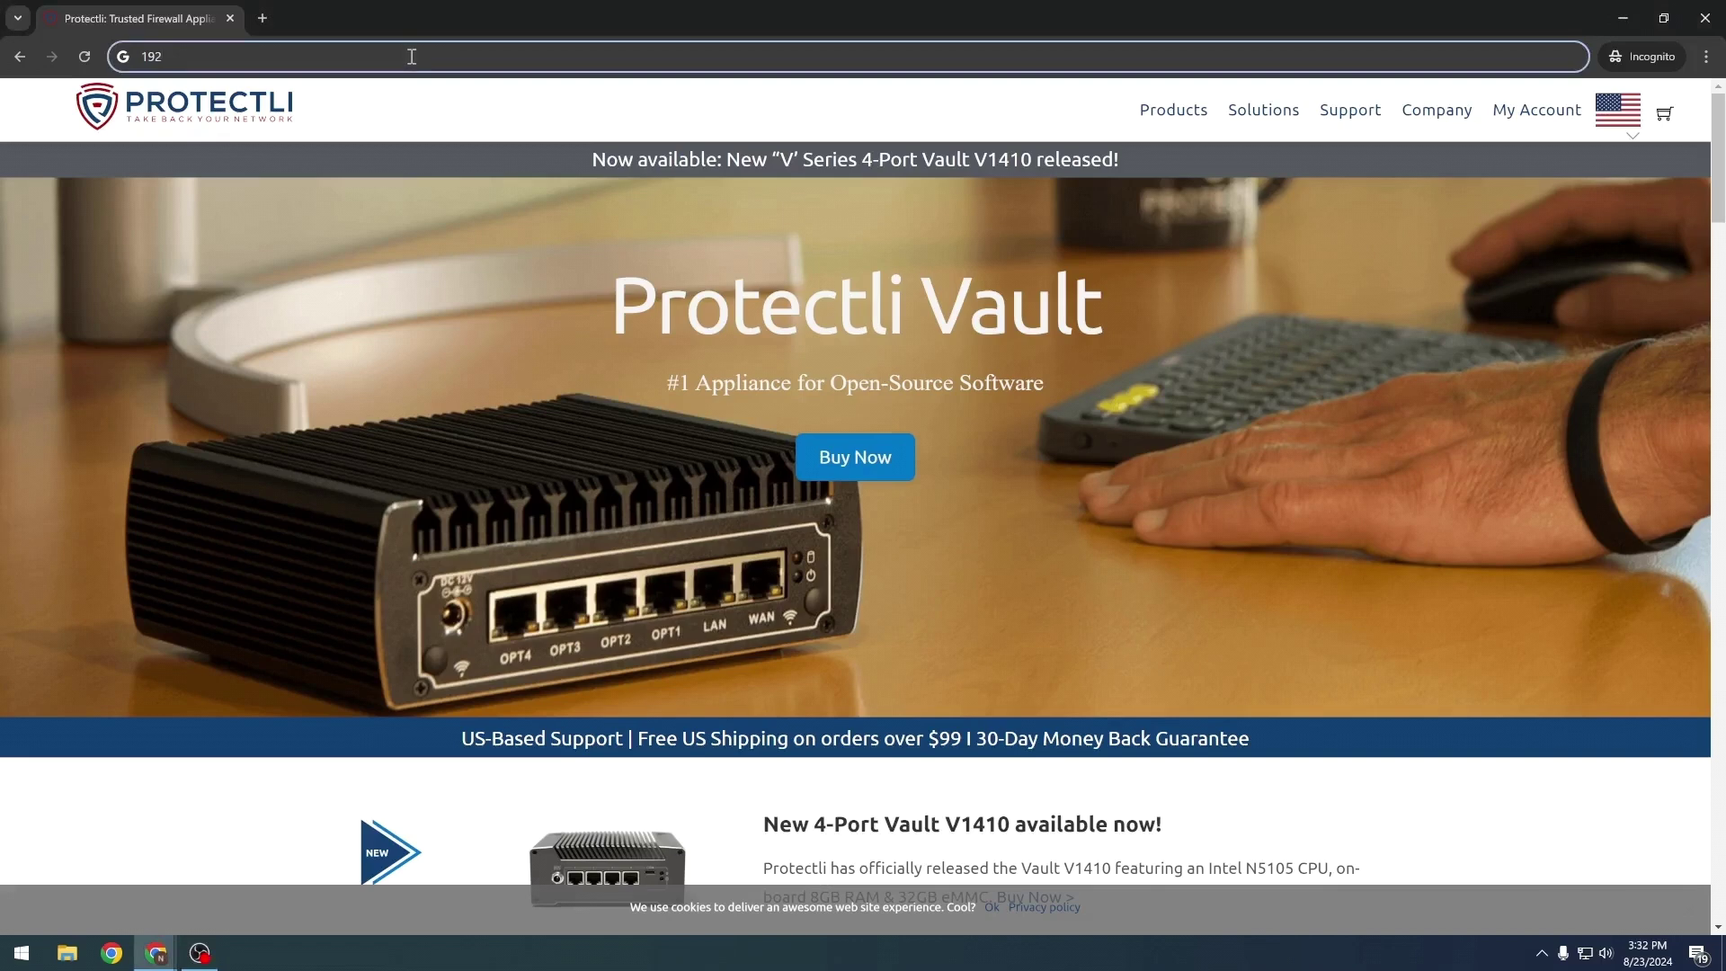
type(".168")
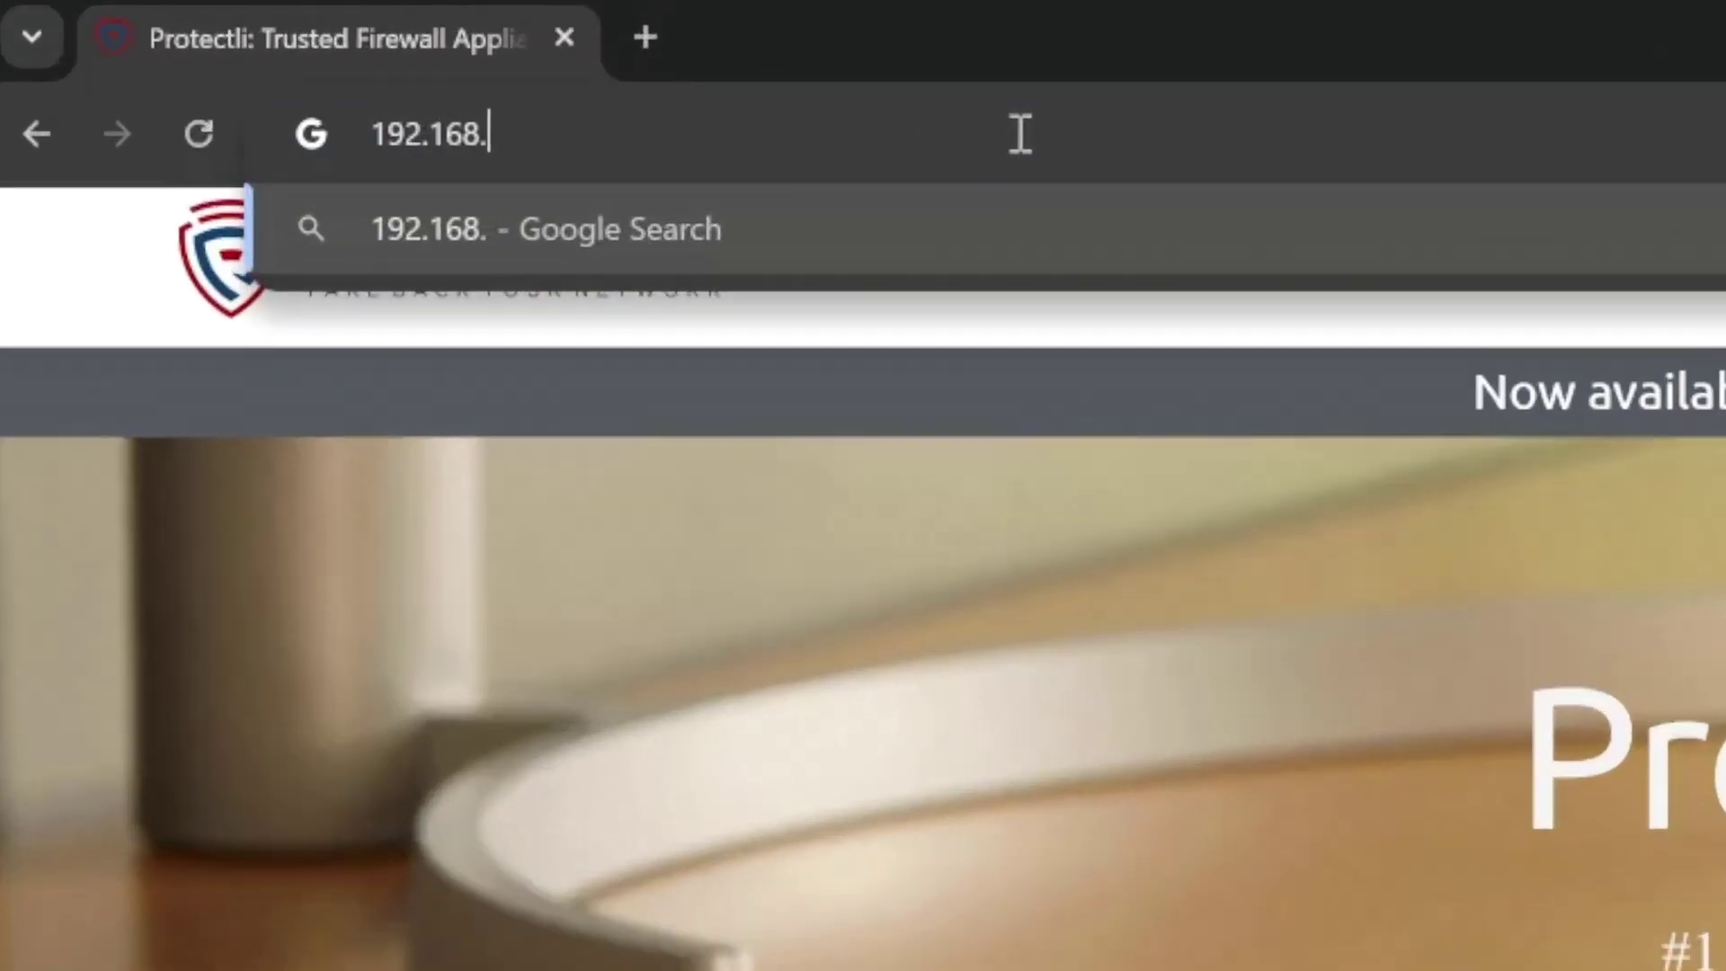
type(".1.1")
key("Return")
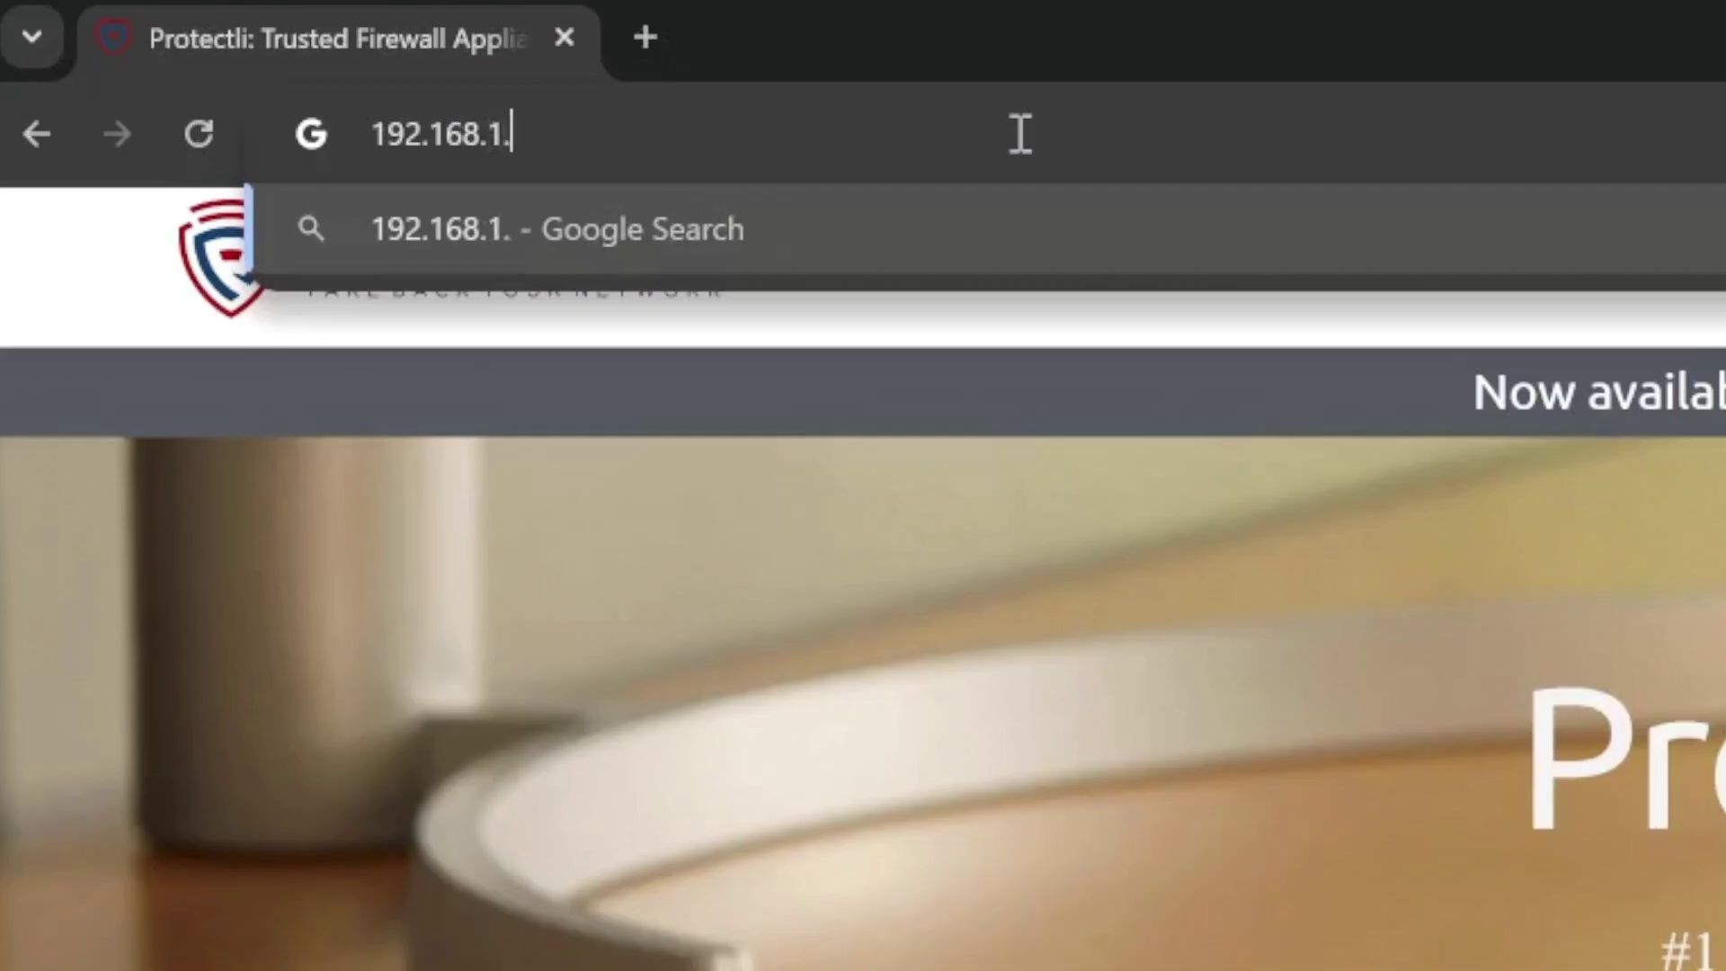
type("192.168.1.1")
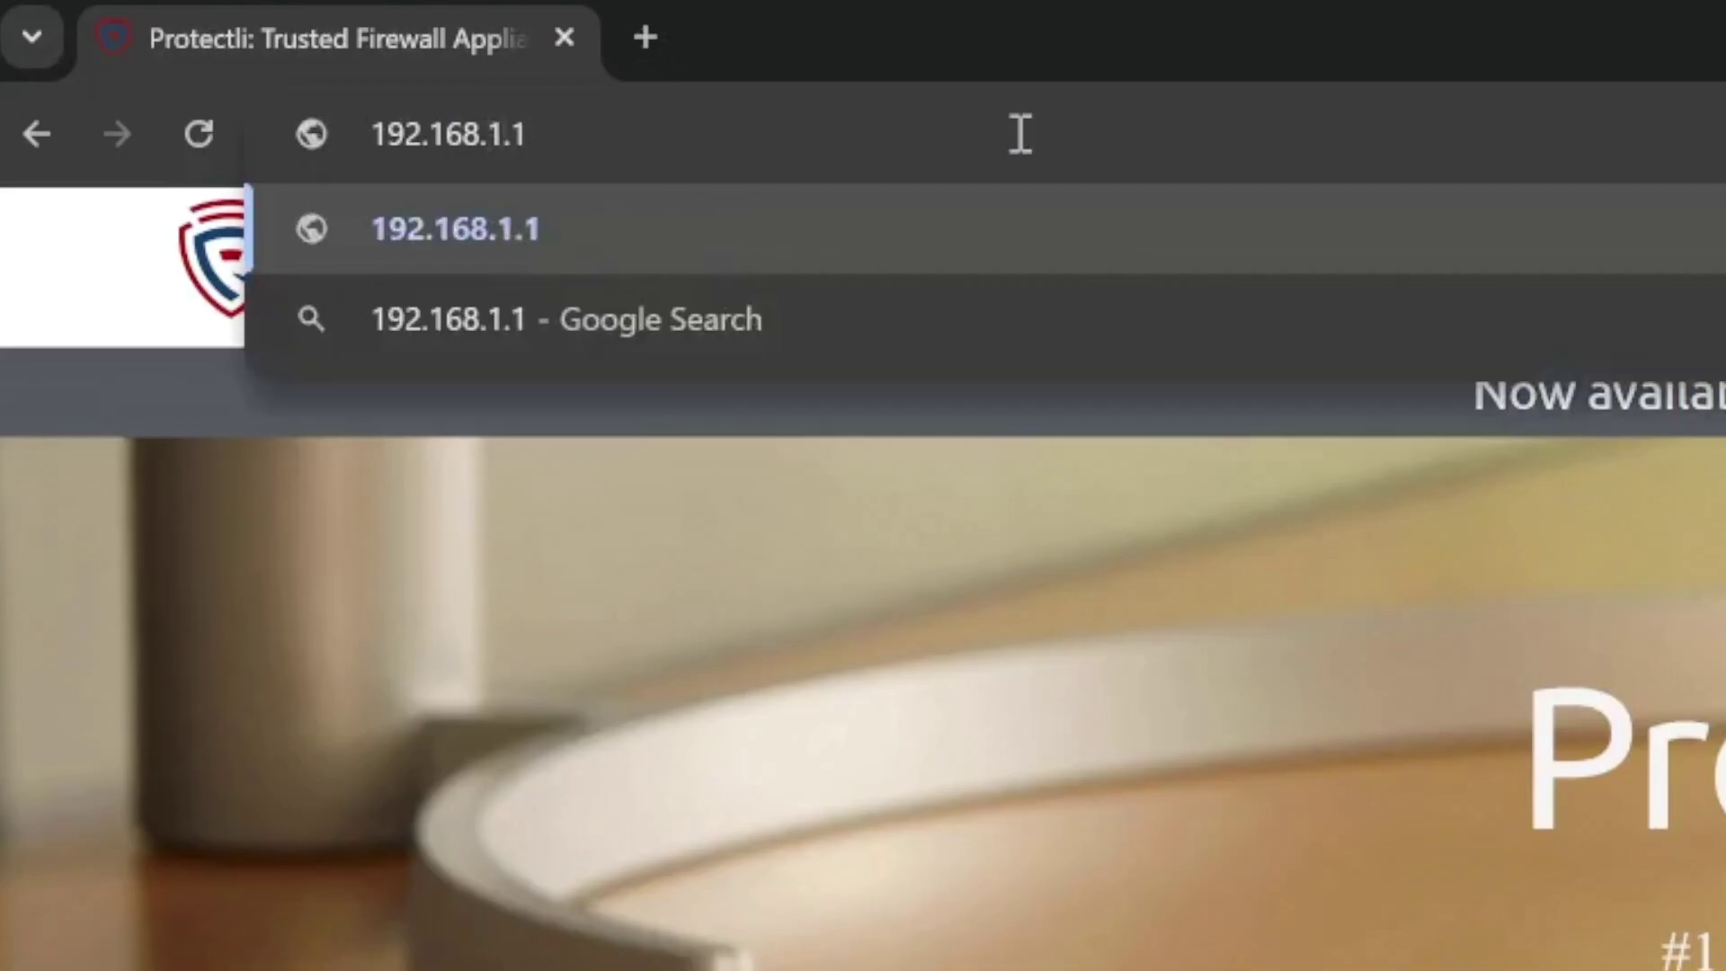
key("Return")
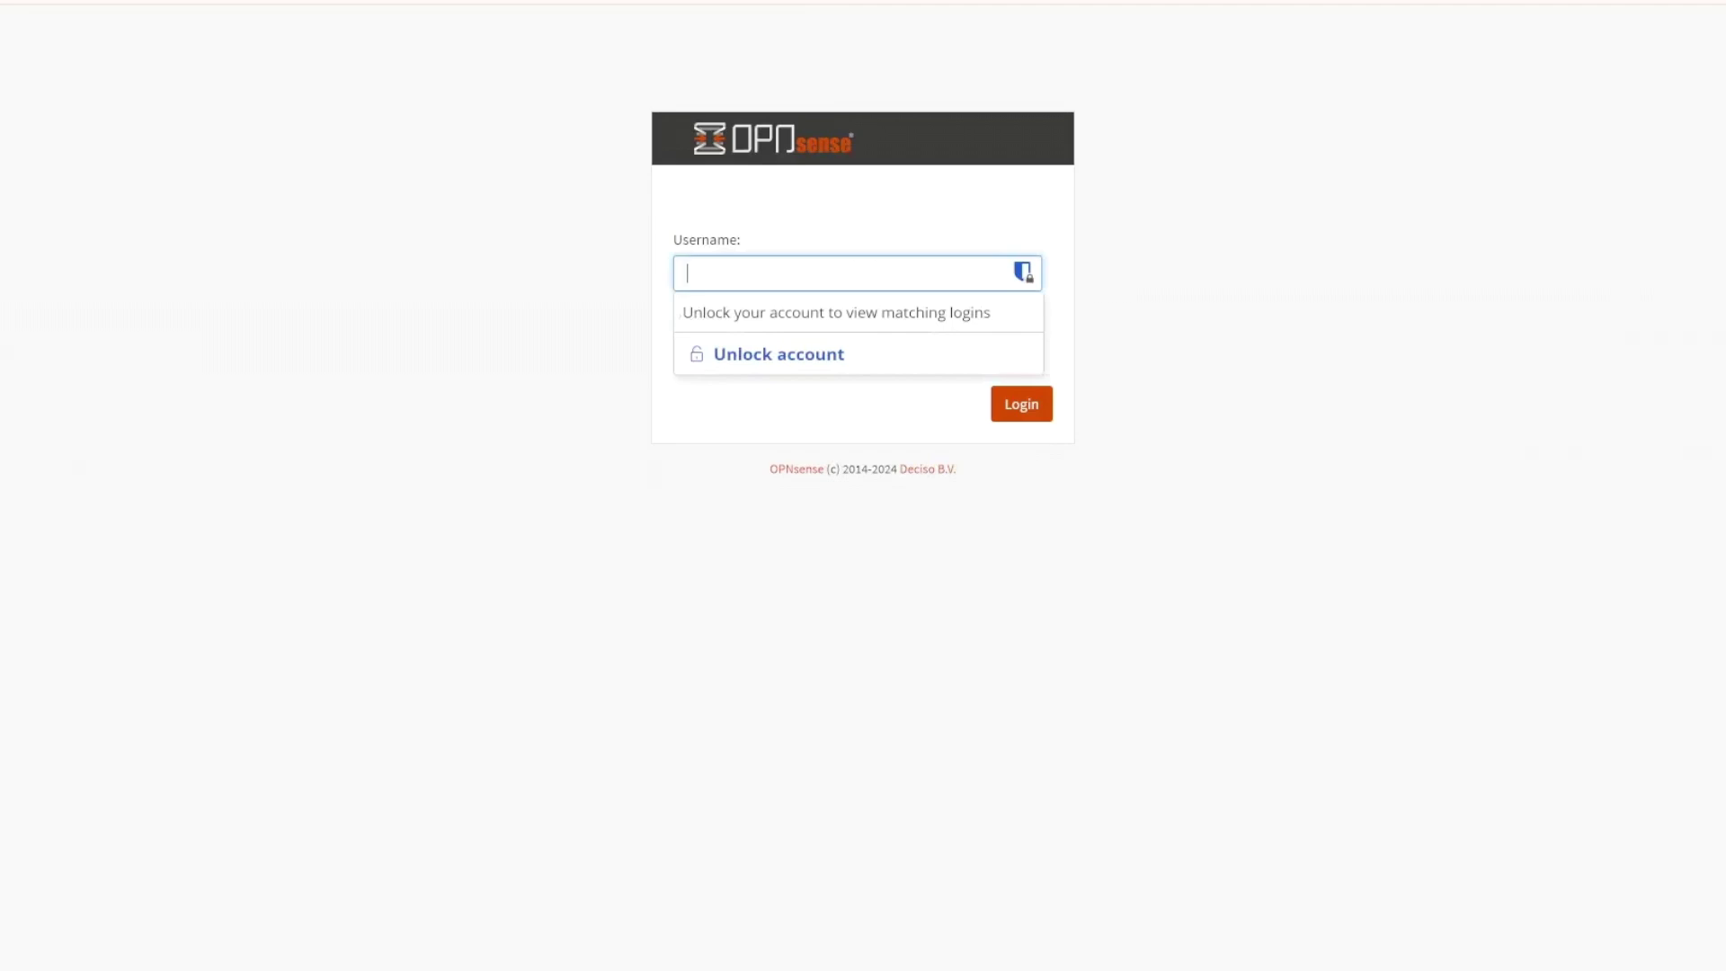
- Log in to OPNsense as root with the account password
type("root")
key("Tab")
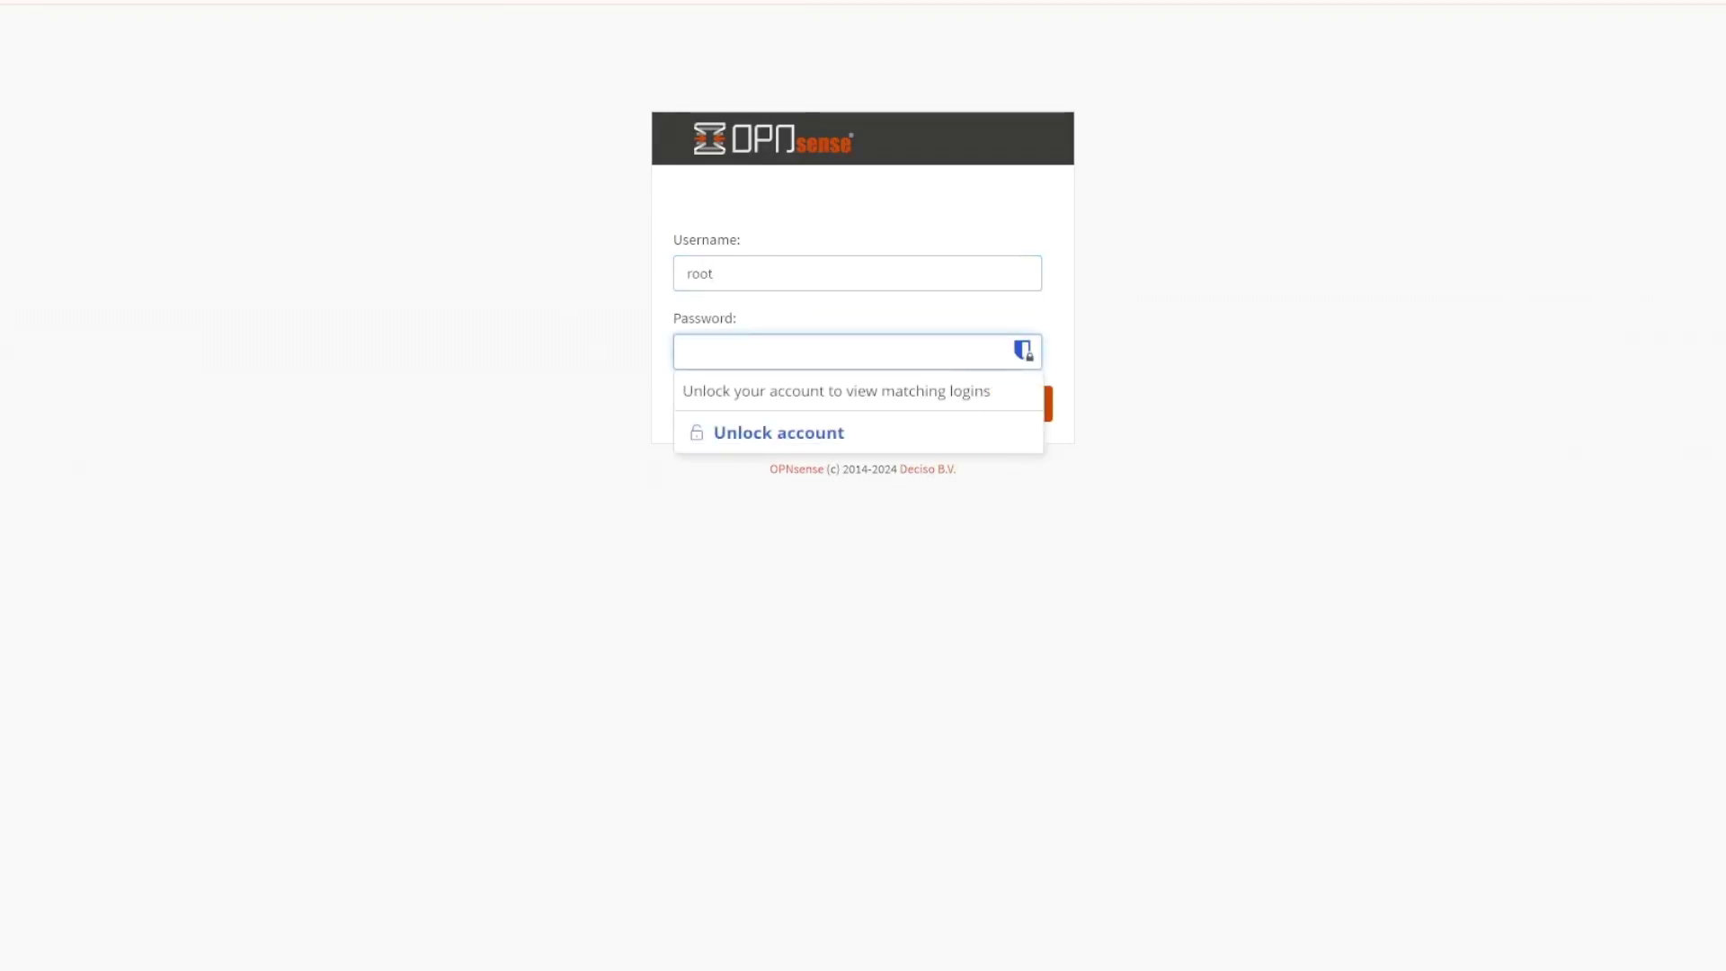
type("opnsense")
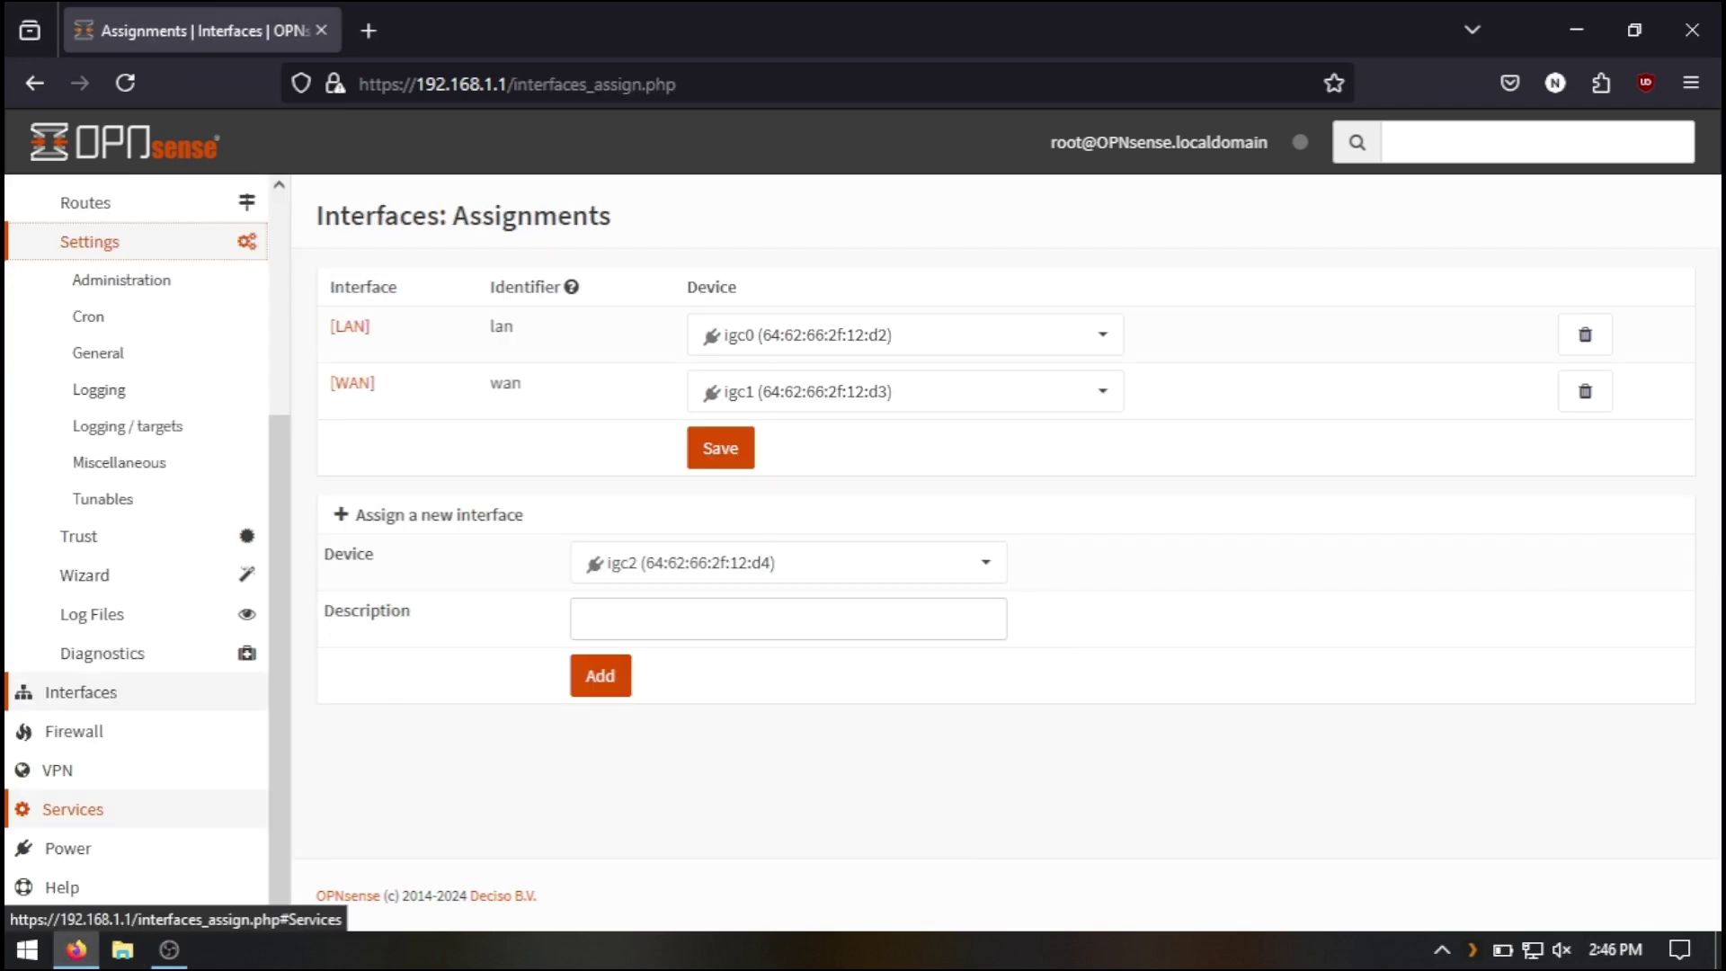
left_click(72, 806)
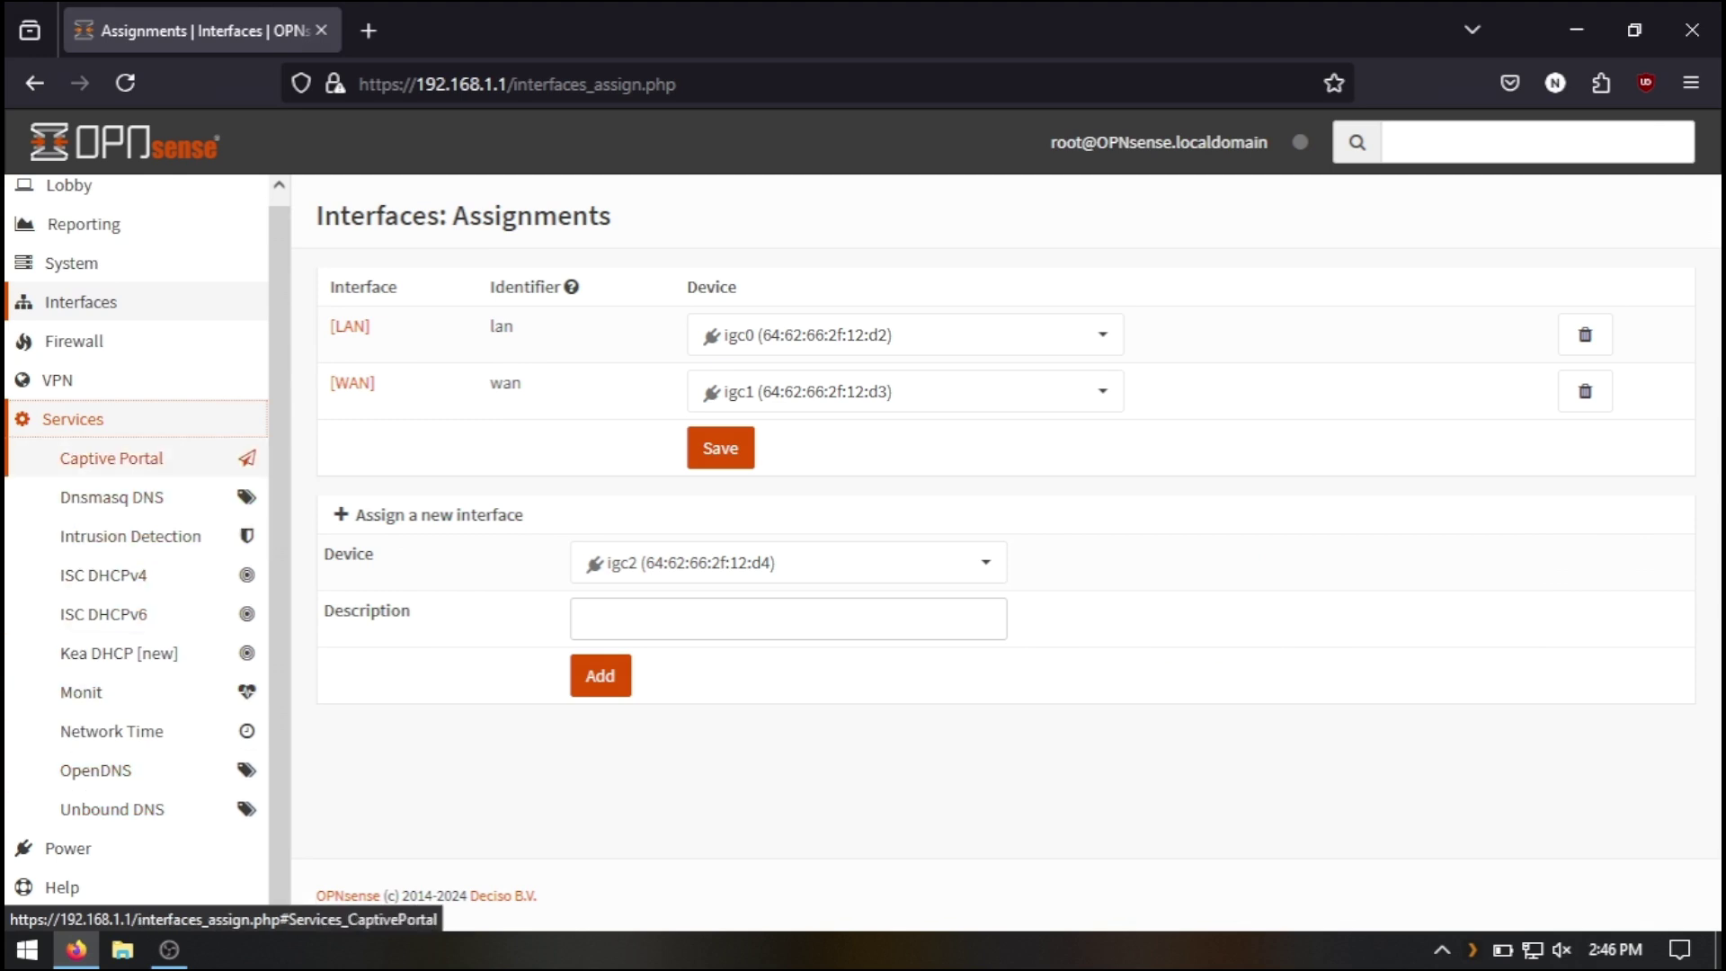
left_click(95, 771)
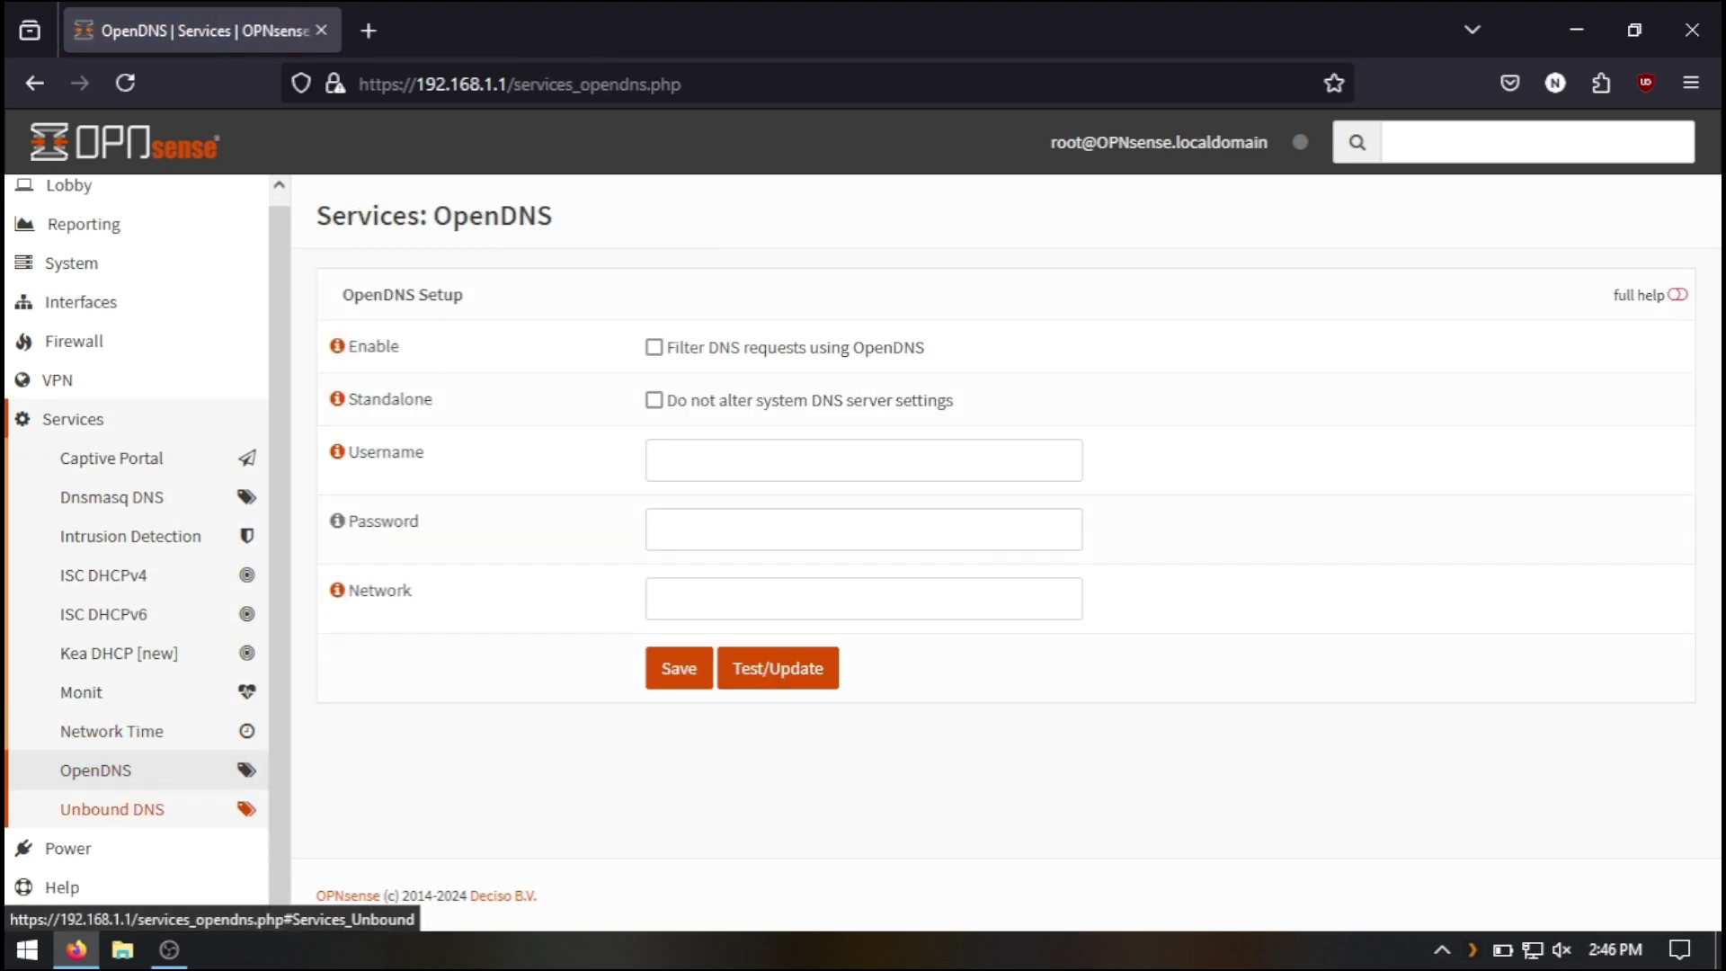
left_click(113, 809)
scroll(132, 693, "down", 3)
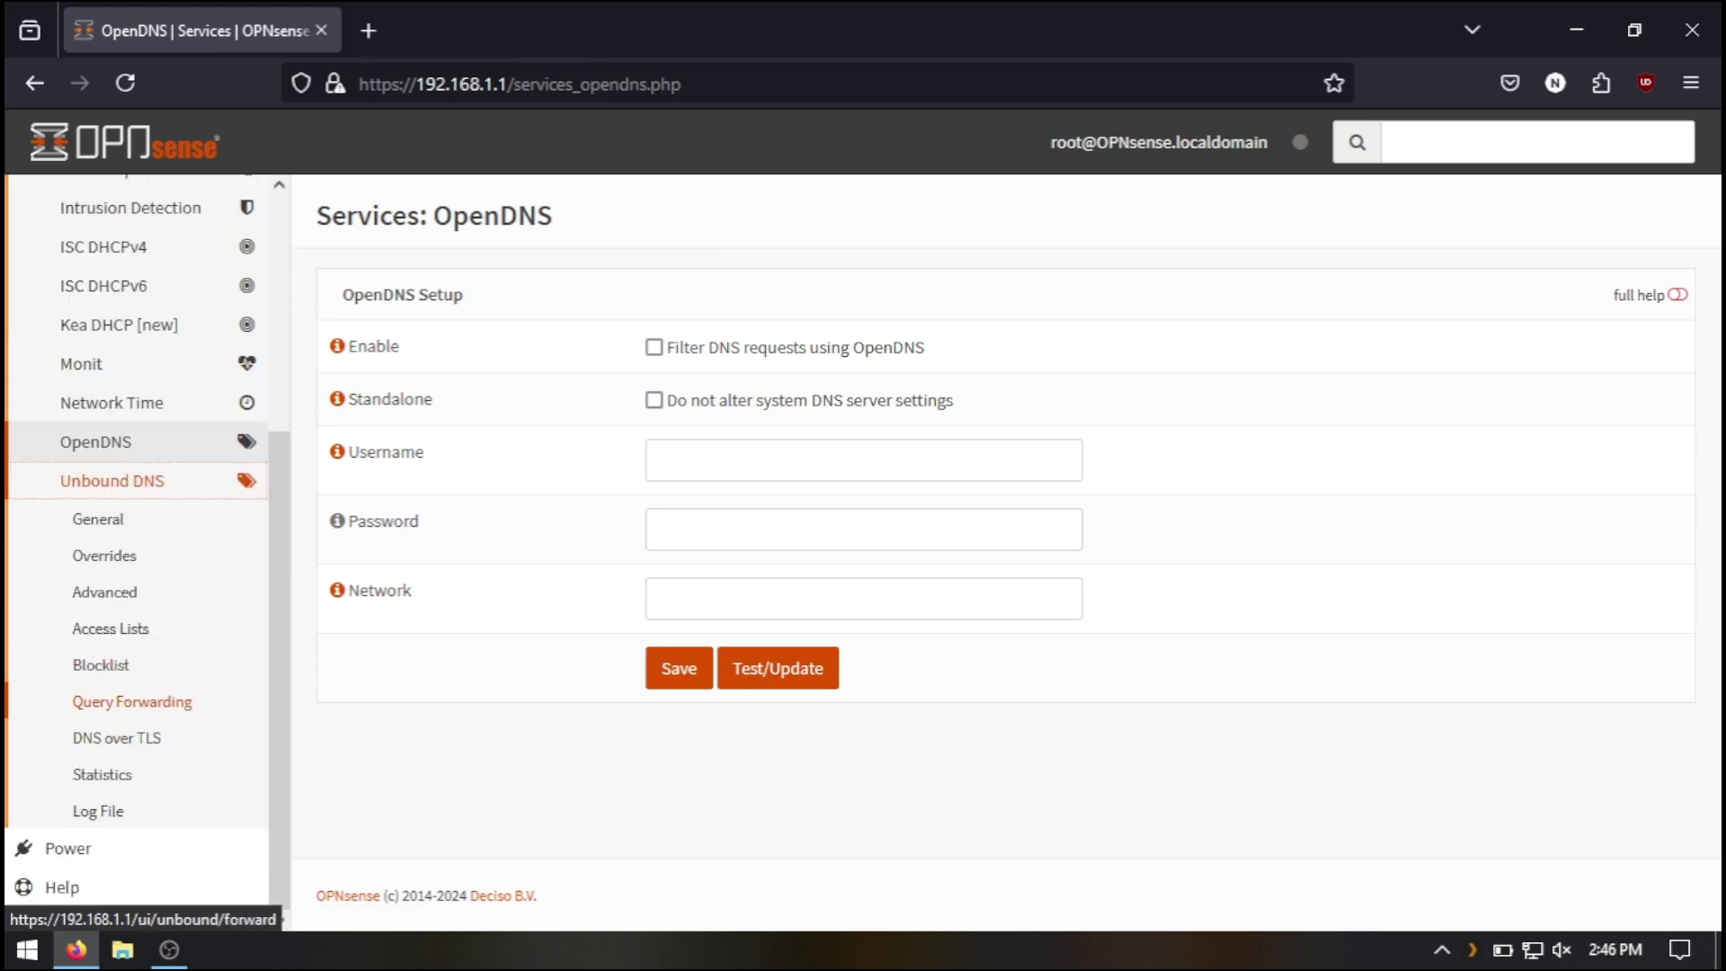
left_click(98, 519)
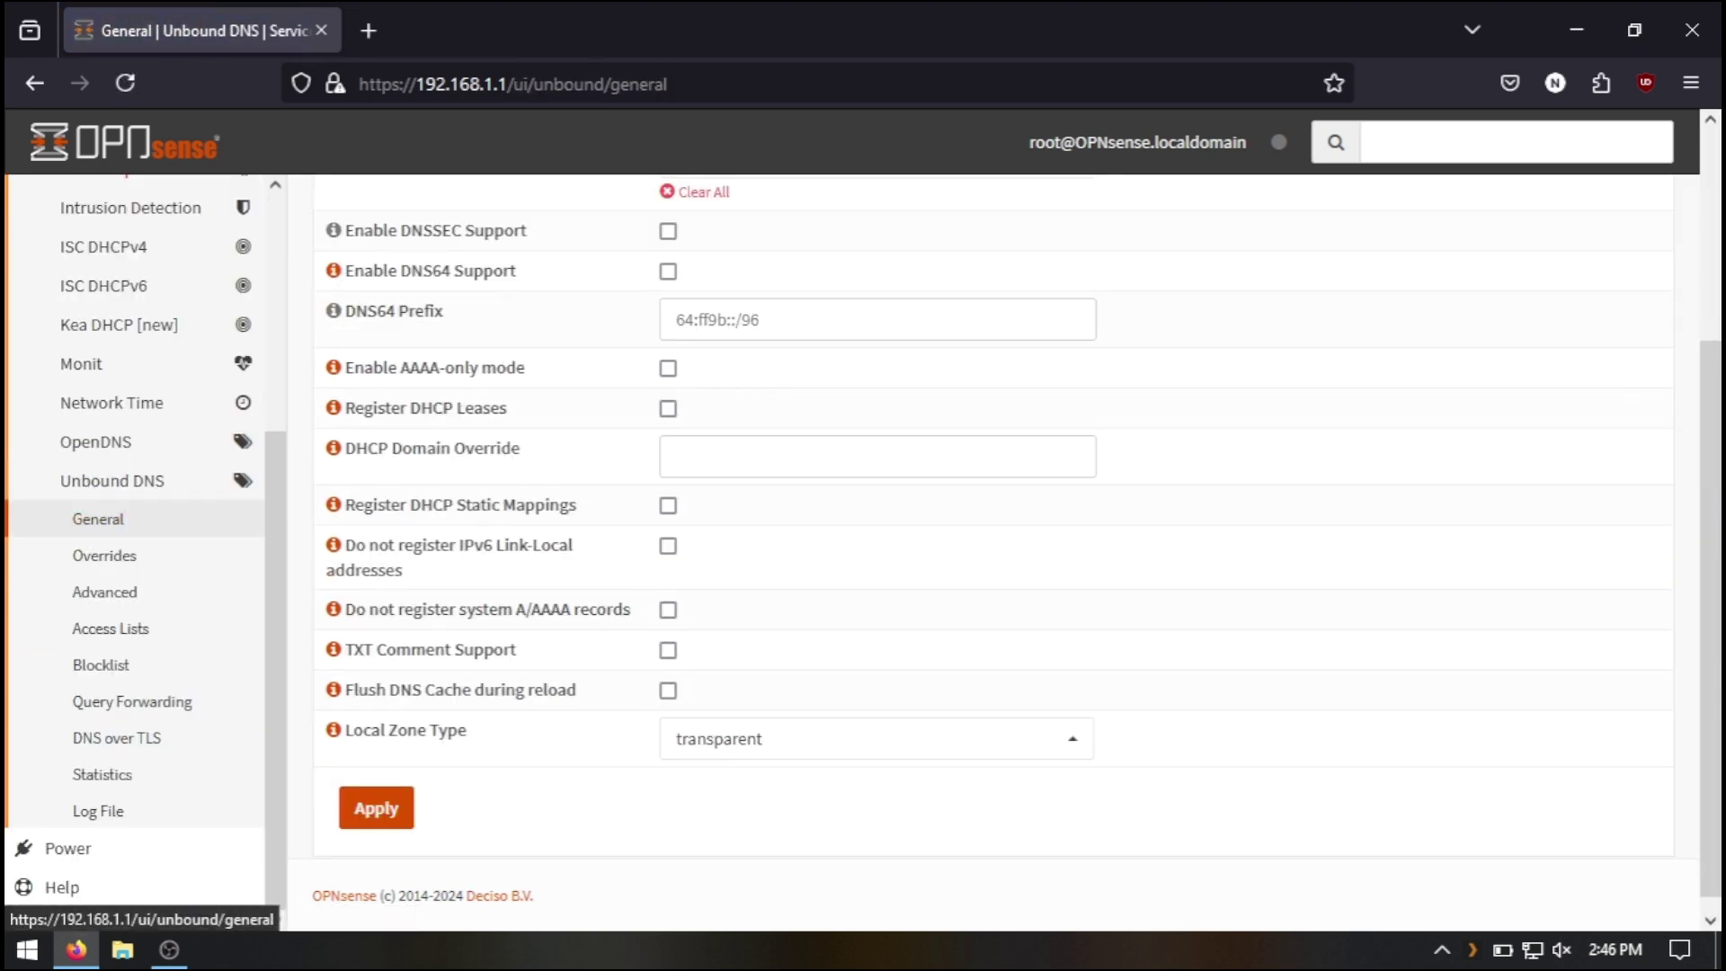
scroll(990, 539, "up", 3)
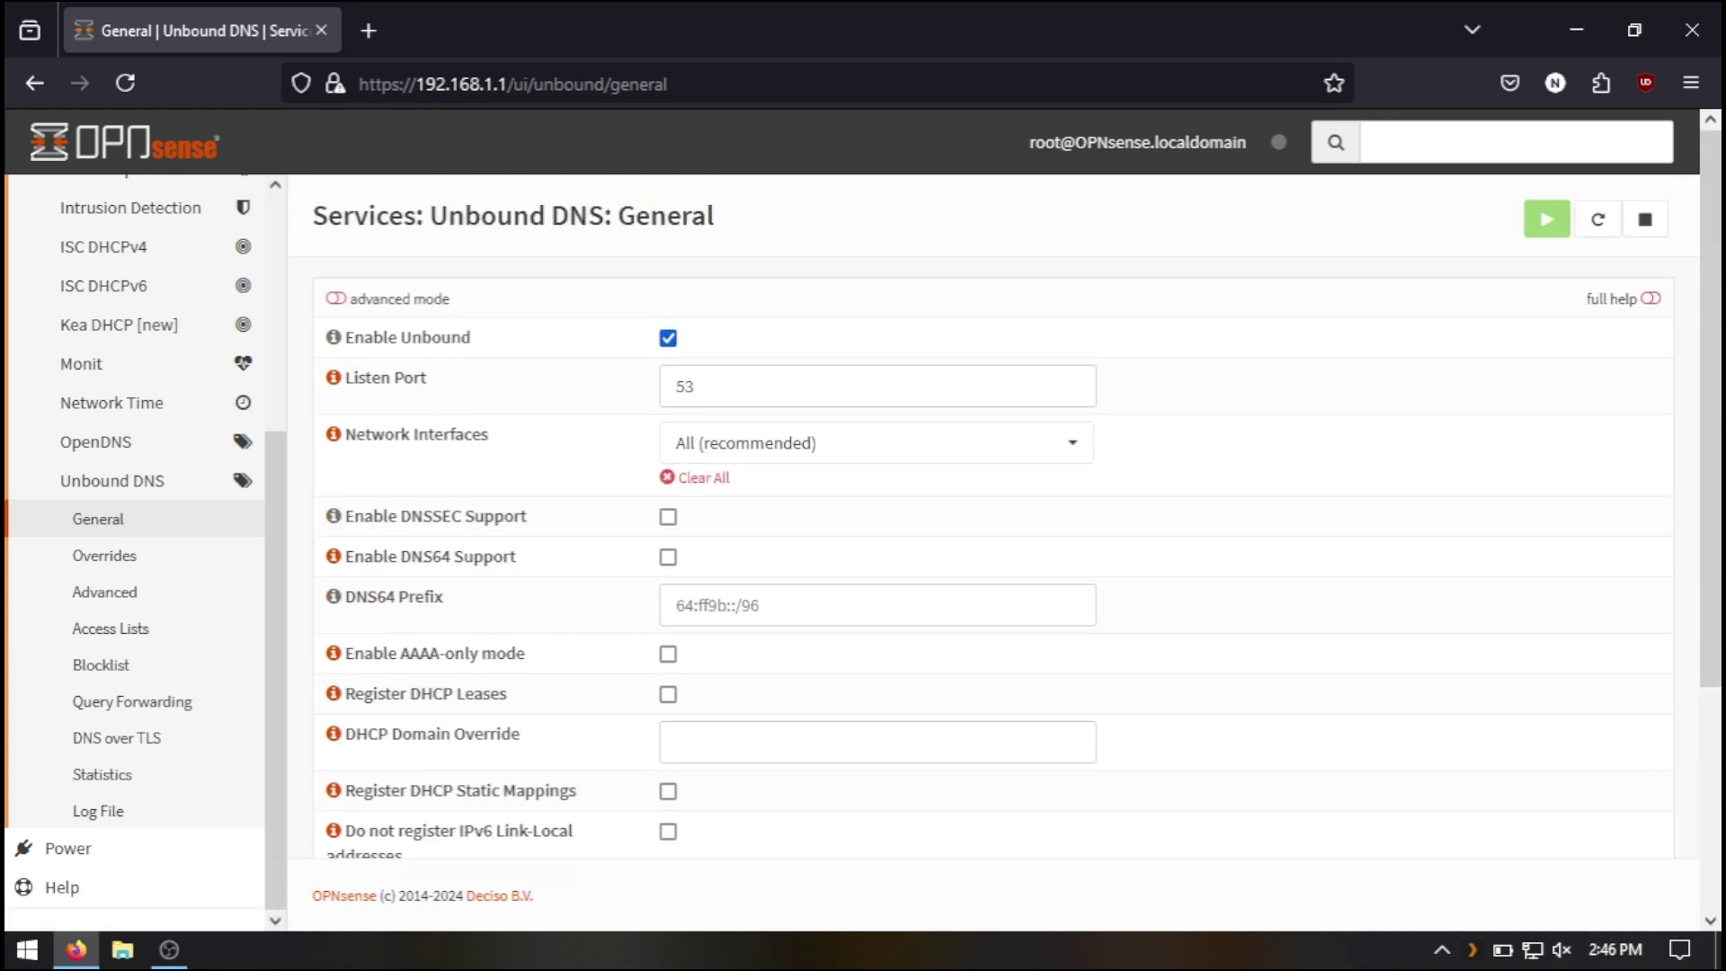
scroll(117, 540, "up", 3)
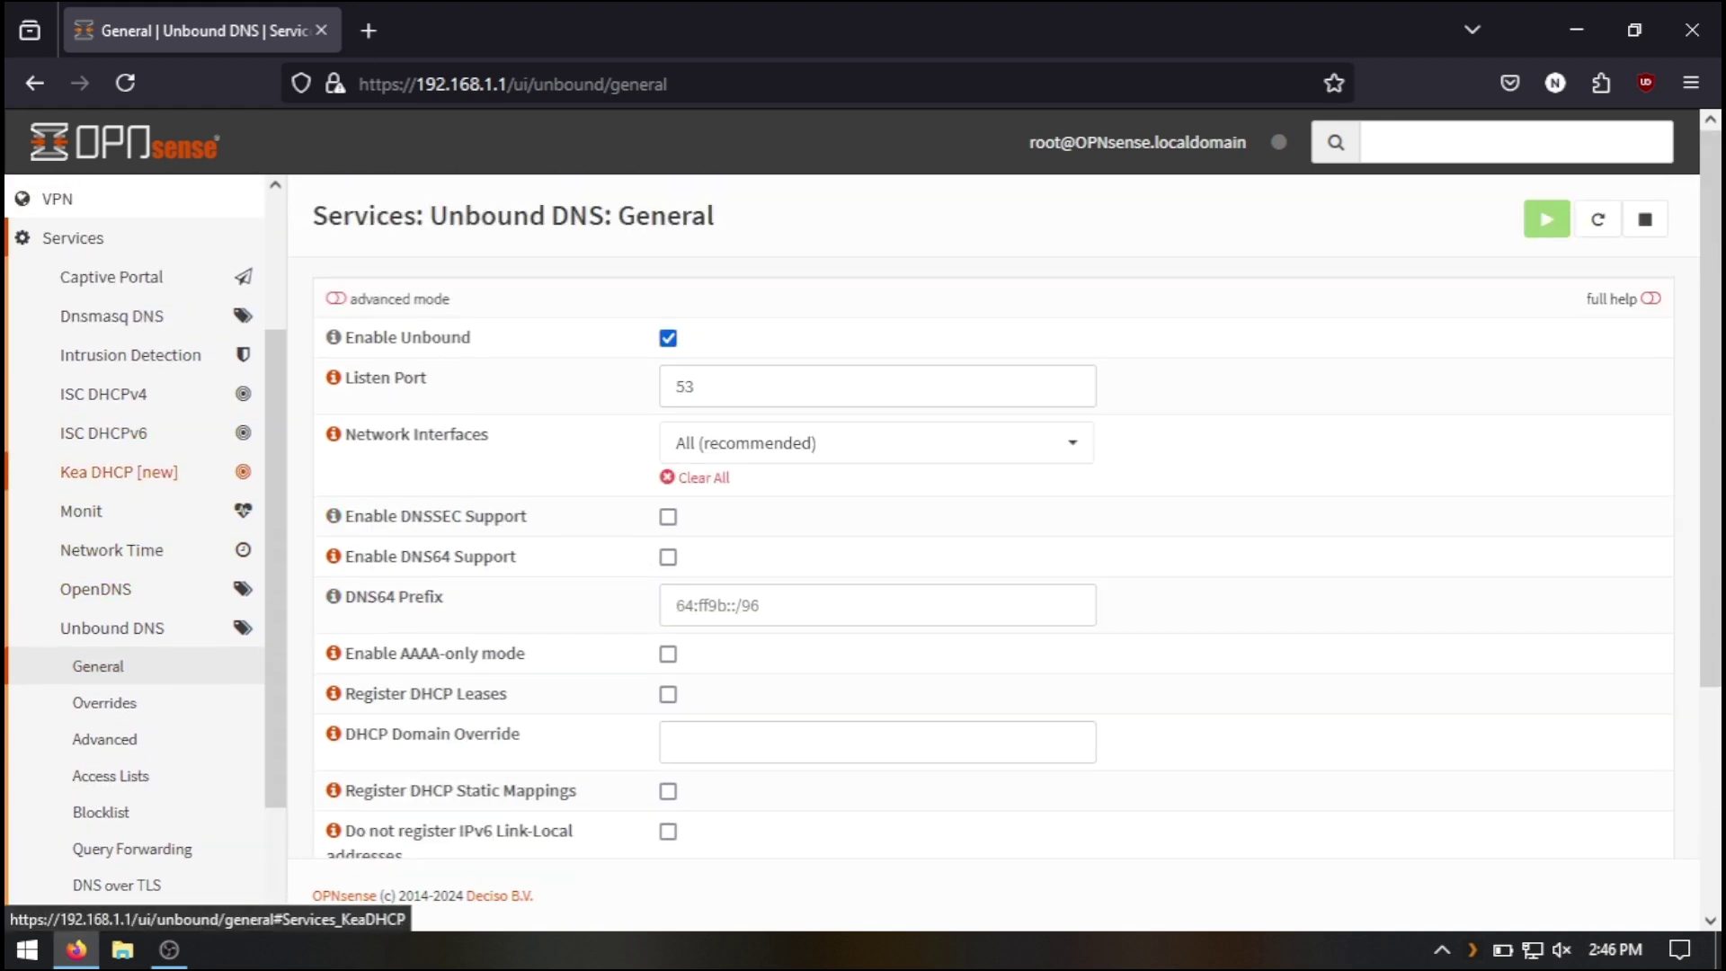
scroll(135, 539, "up", 2)
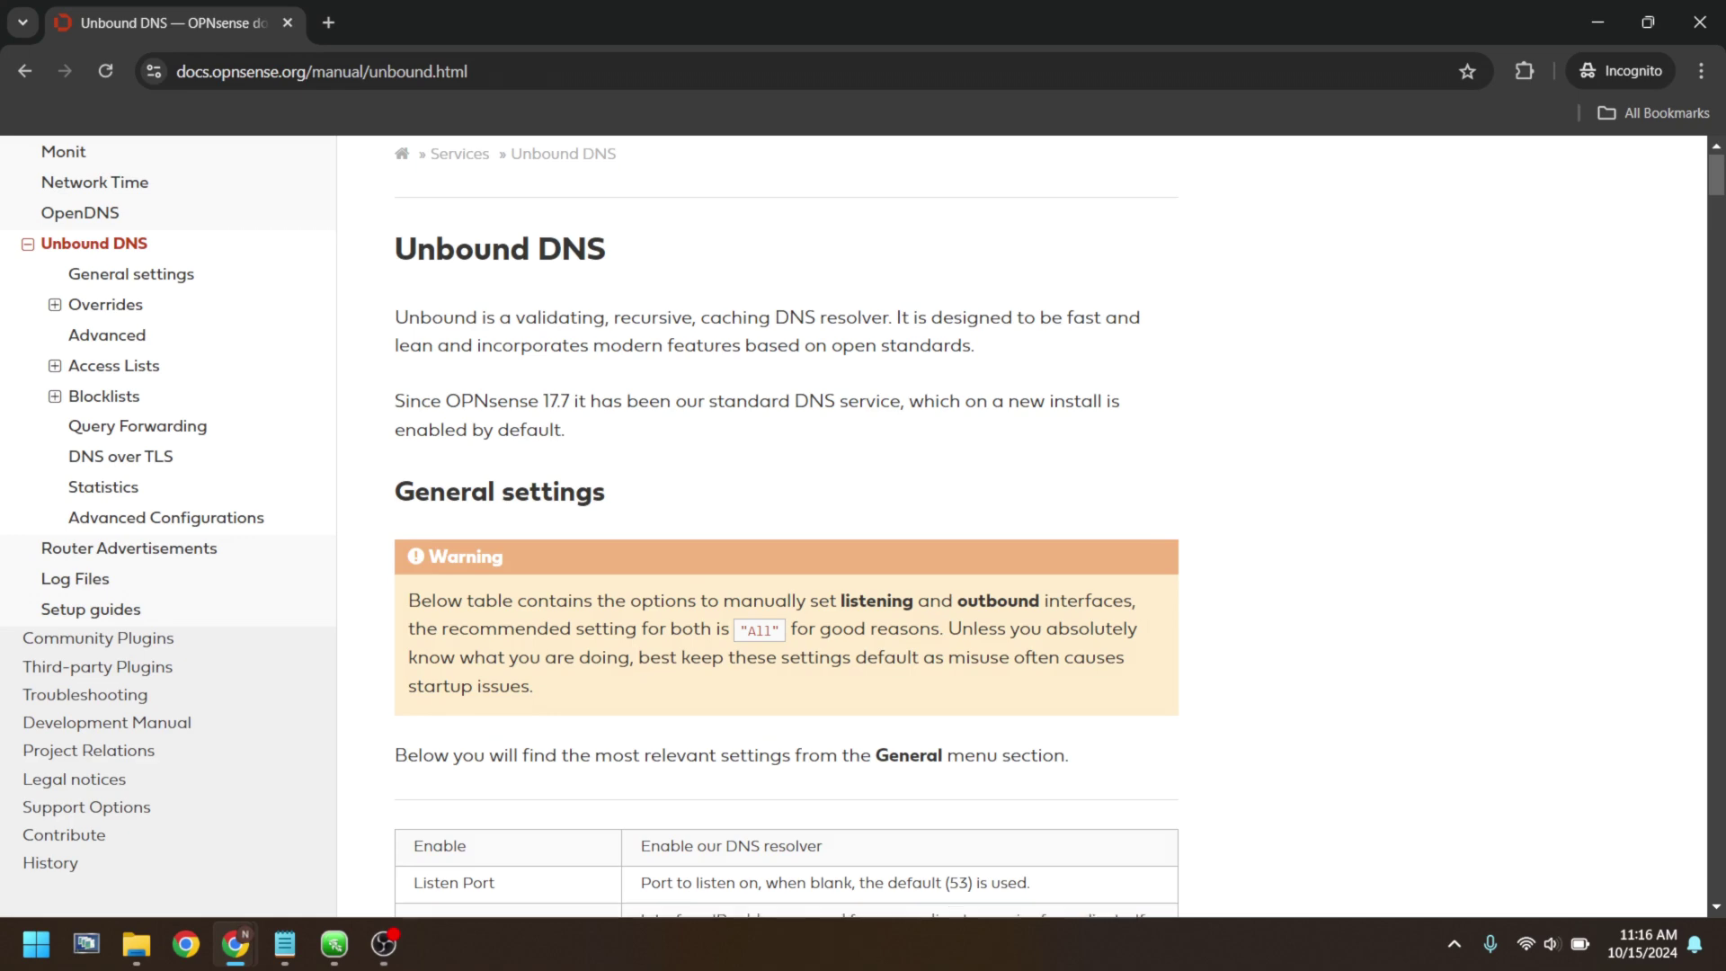
scroll(787, 539, "down", 5)
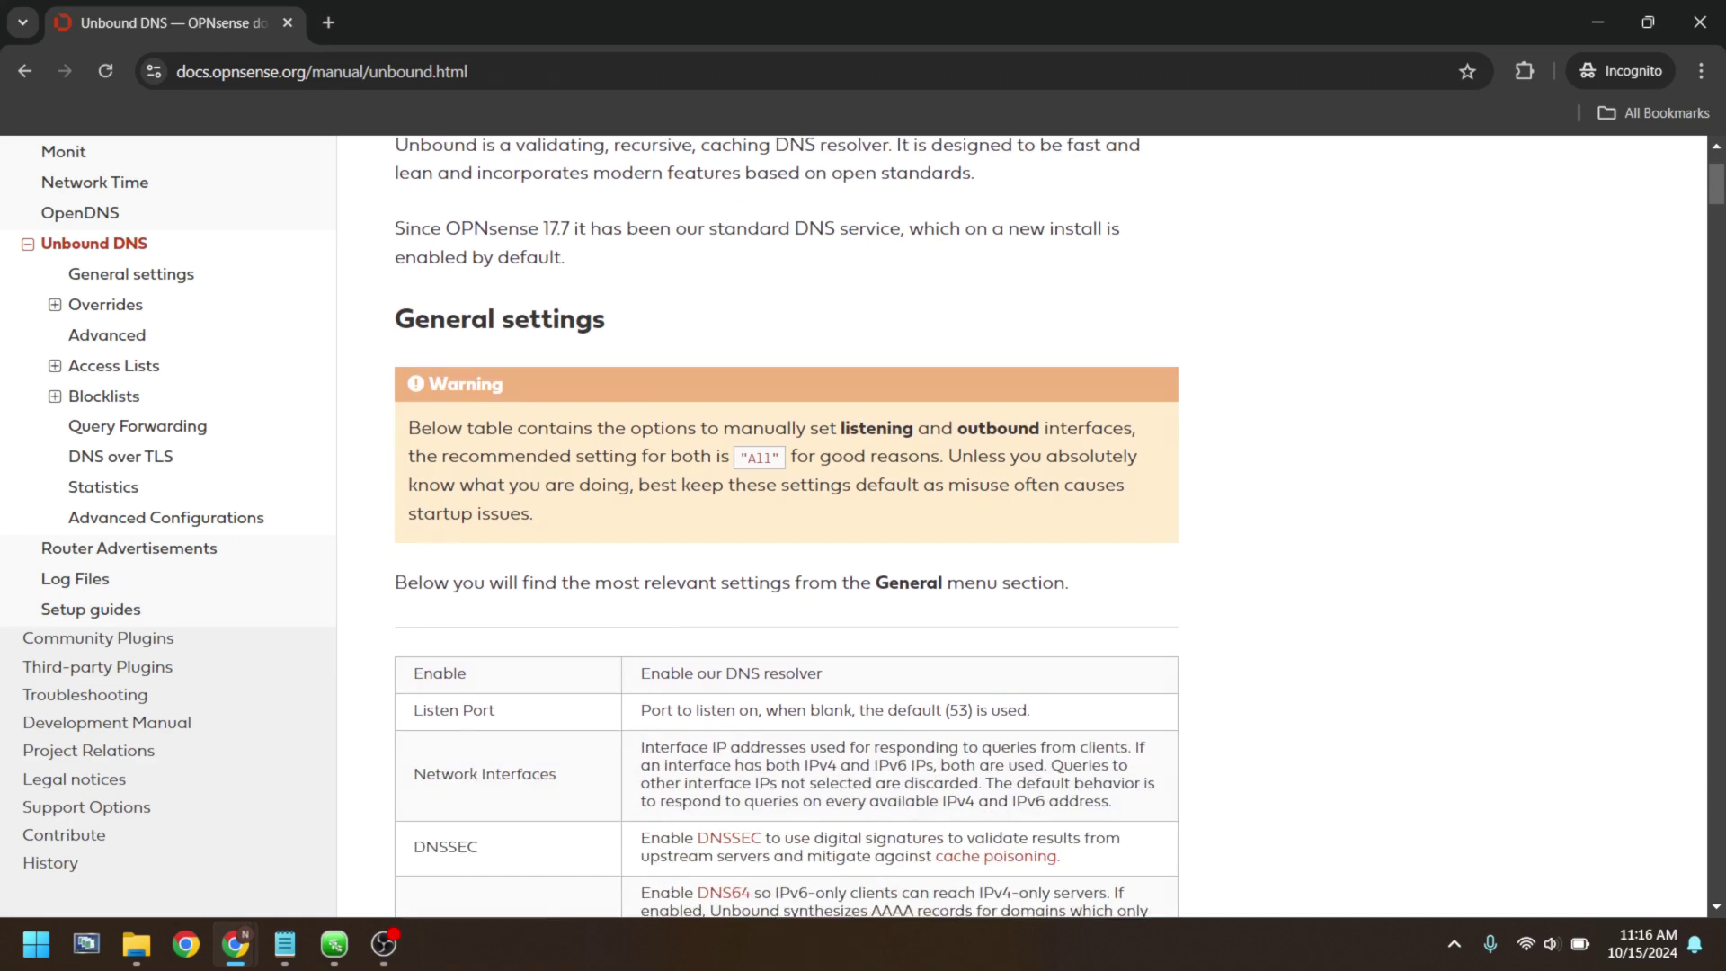
scroll(787, 528, "down", 8)
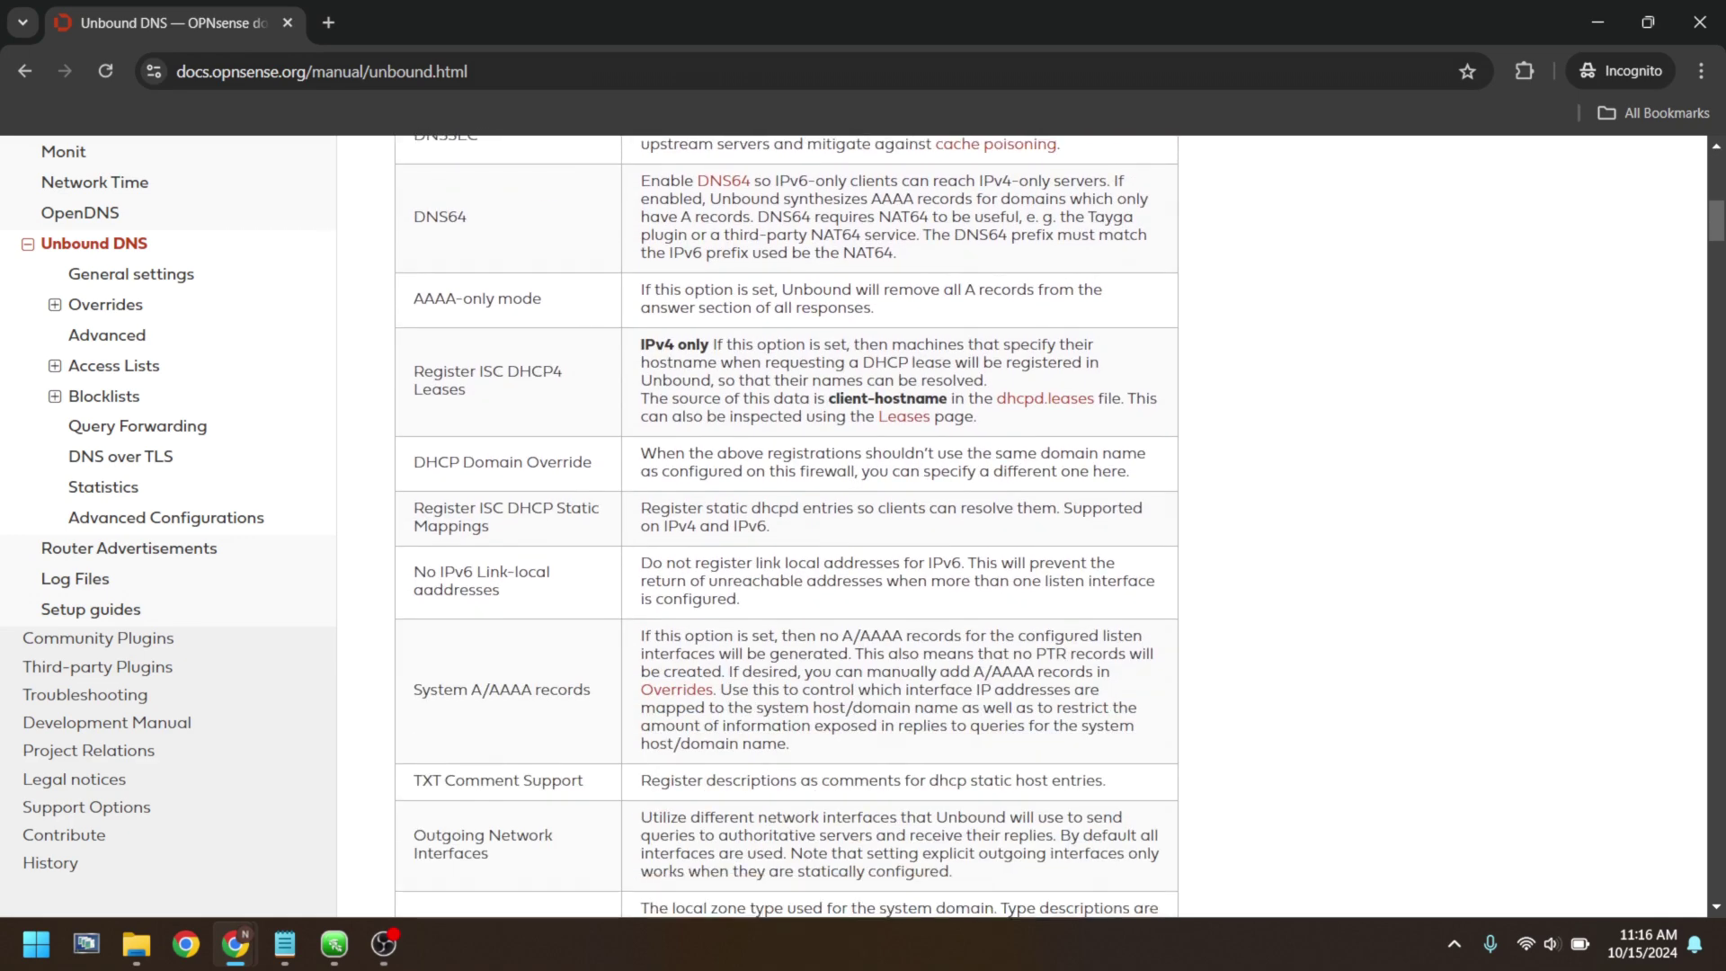
scroll(787, 528, "down", 5)
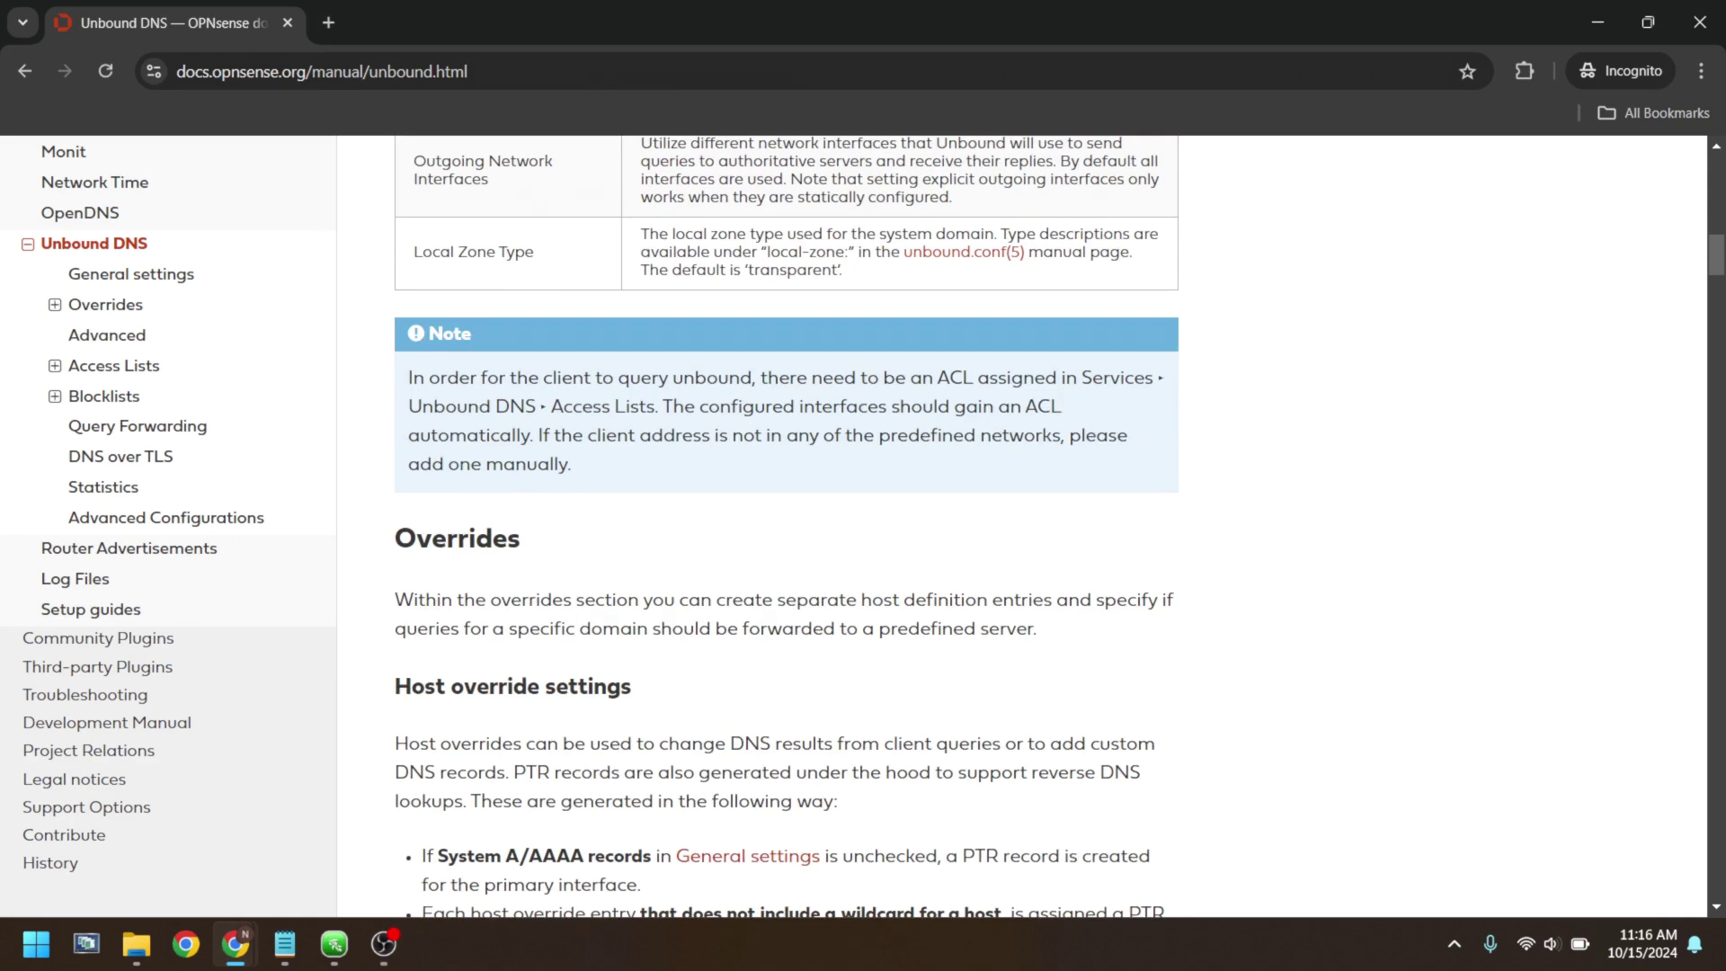
scroll(787, 528, "down", 10)
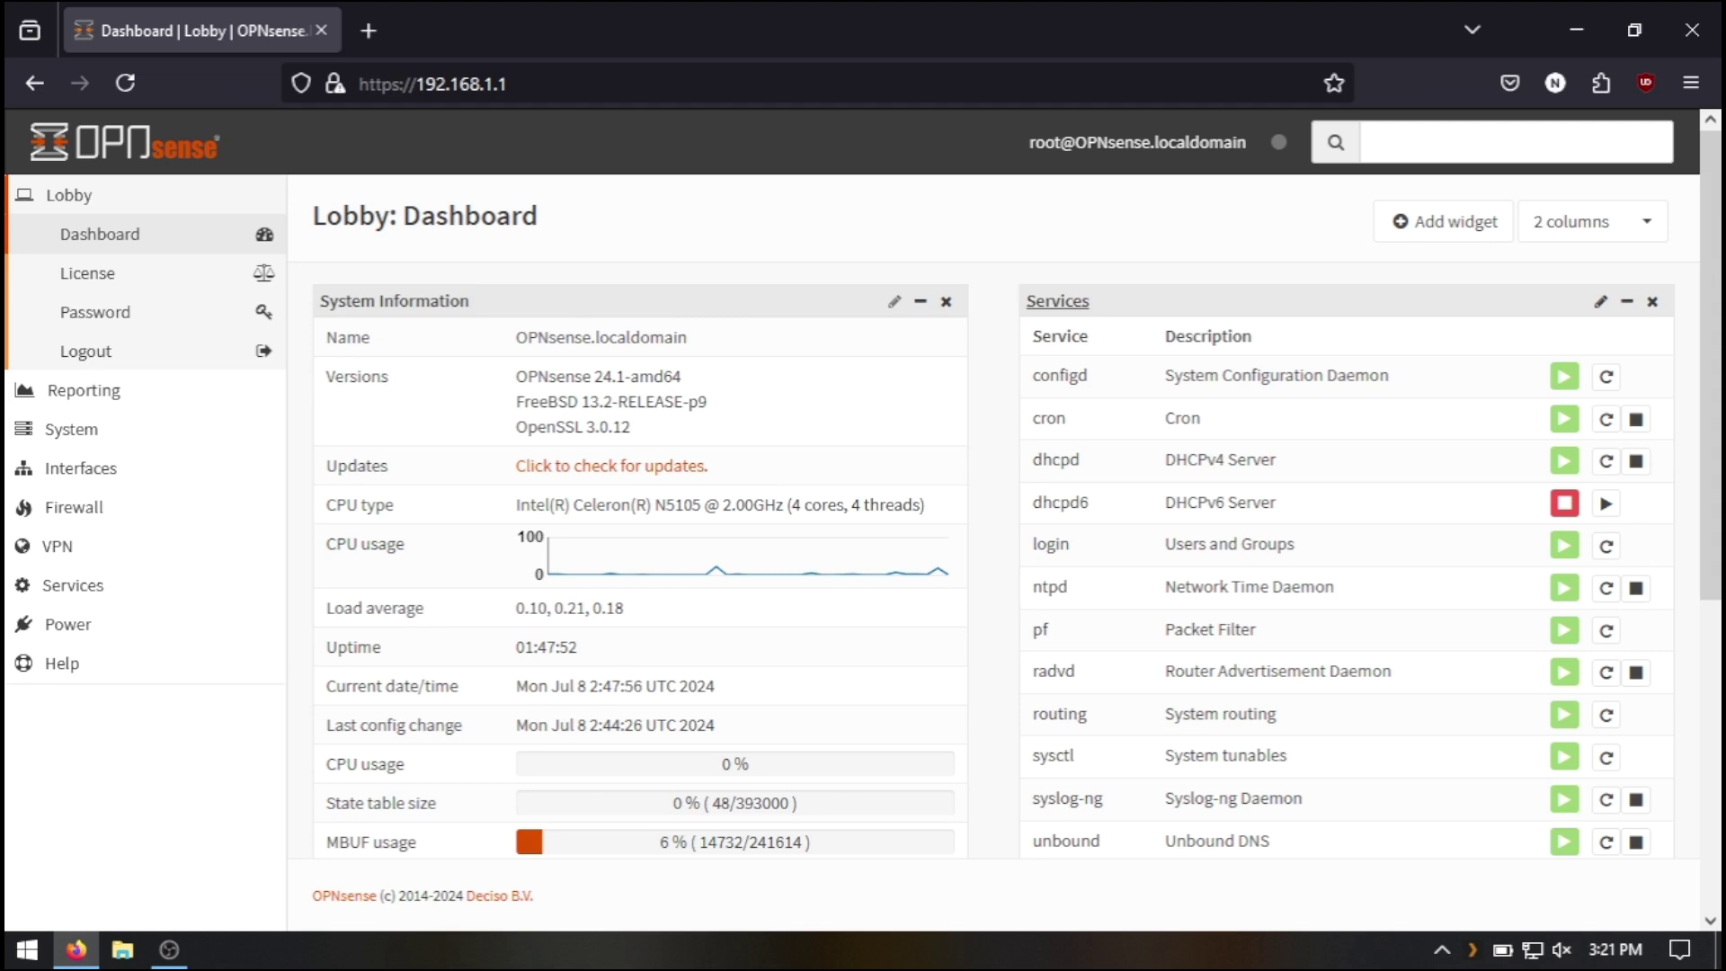
- Scroll the OPNsense dashboard to the Gateways and Interfaces widgets, then load protectli.com in Chrome
scroll(1018, 516, "down", 5)
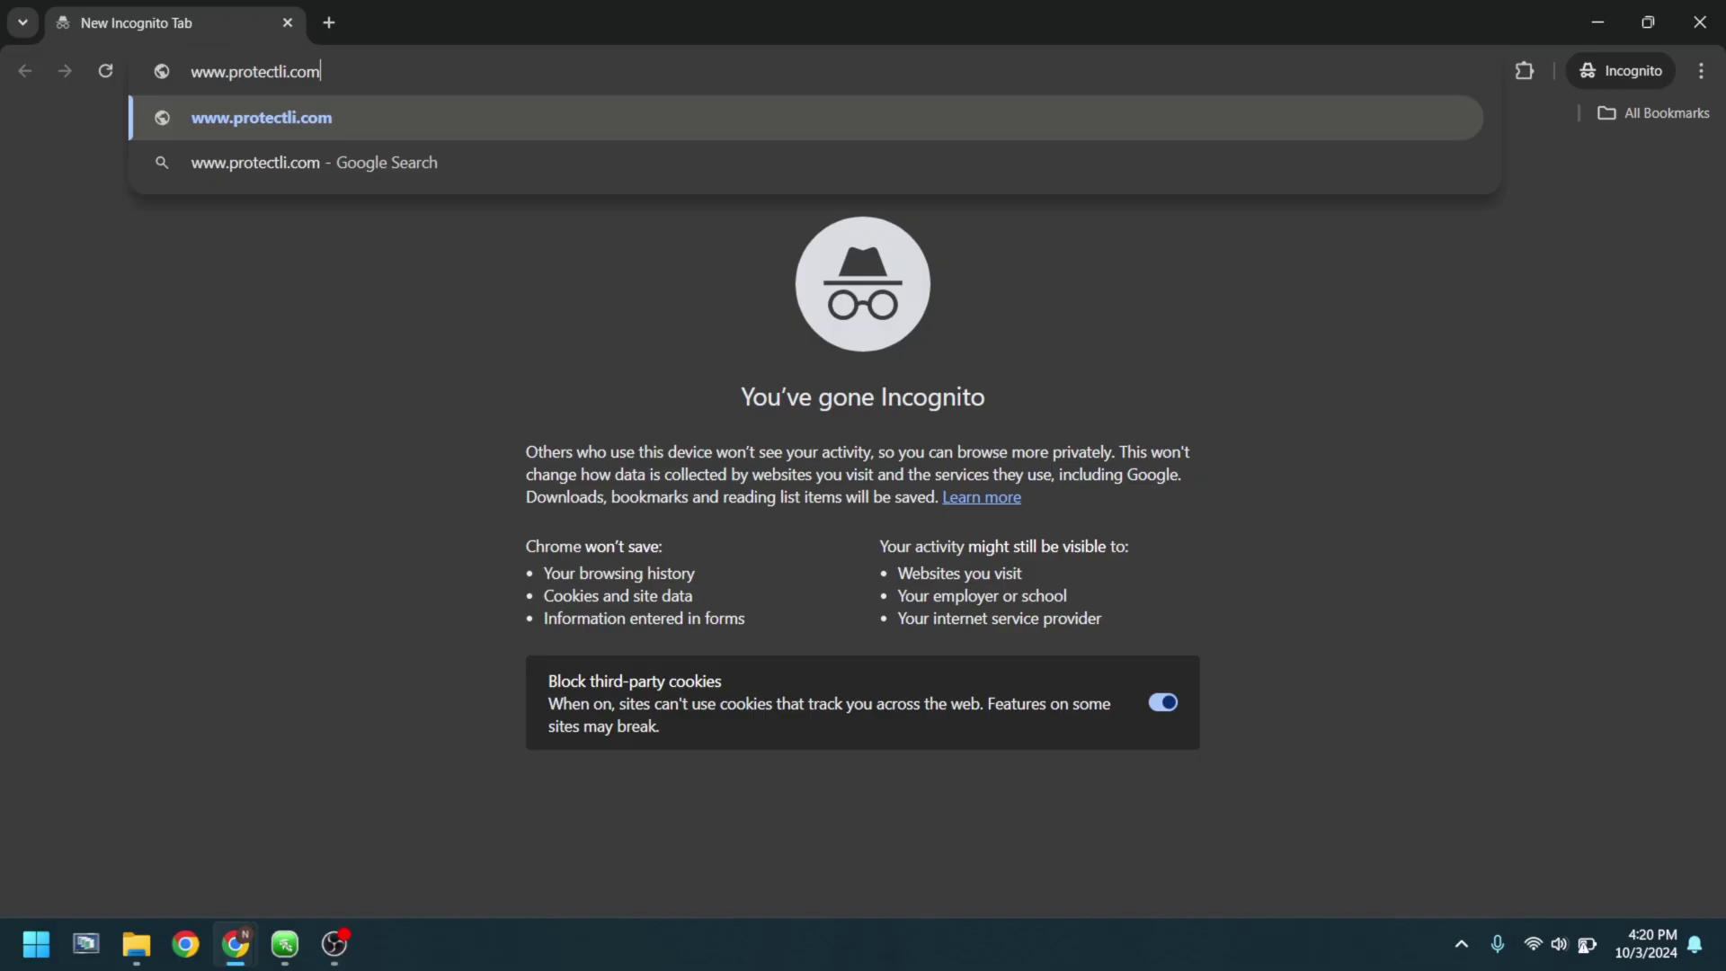
key("Return")
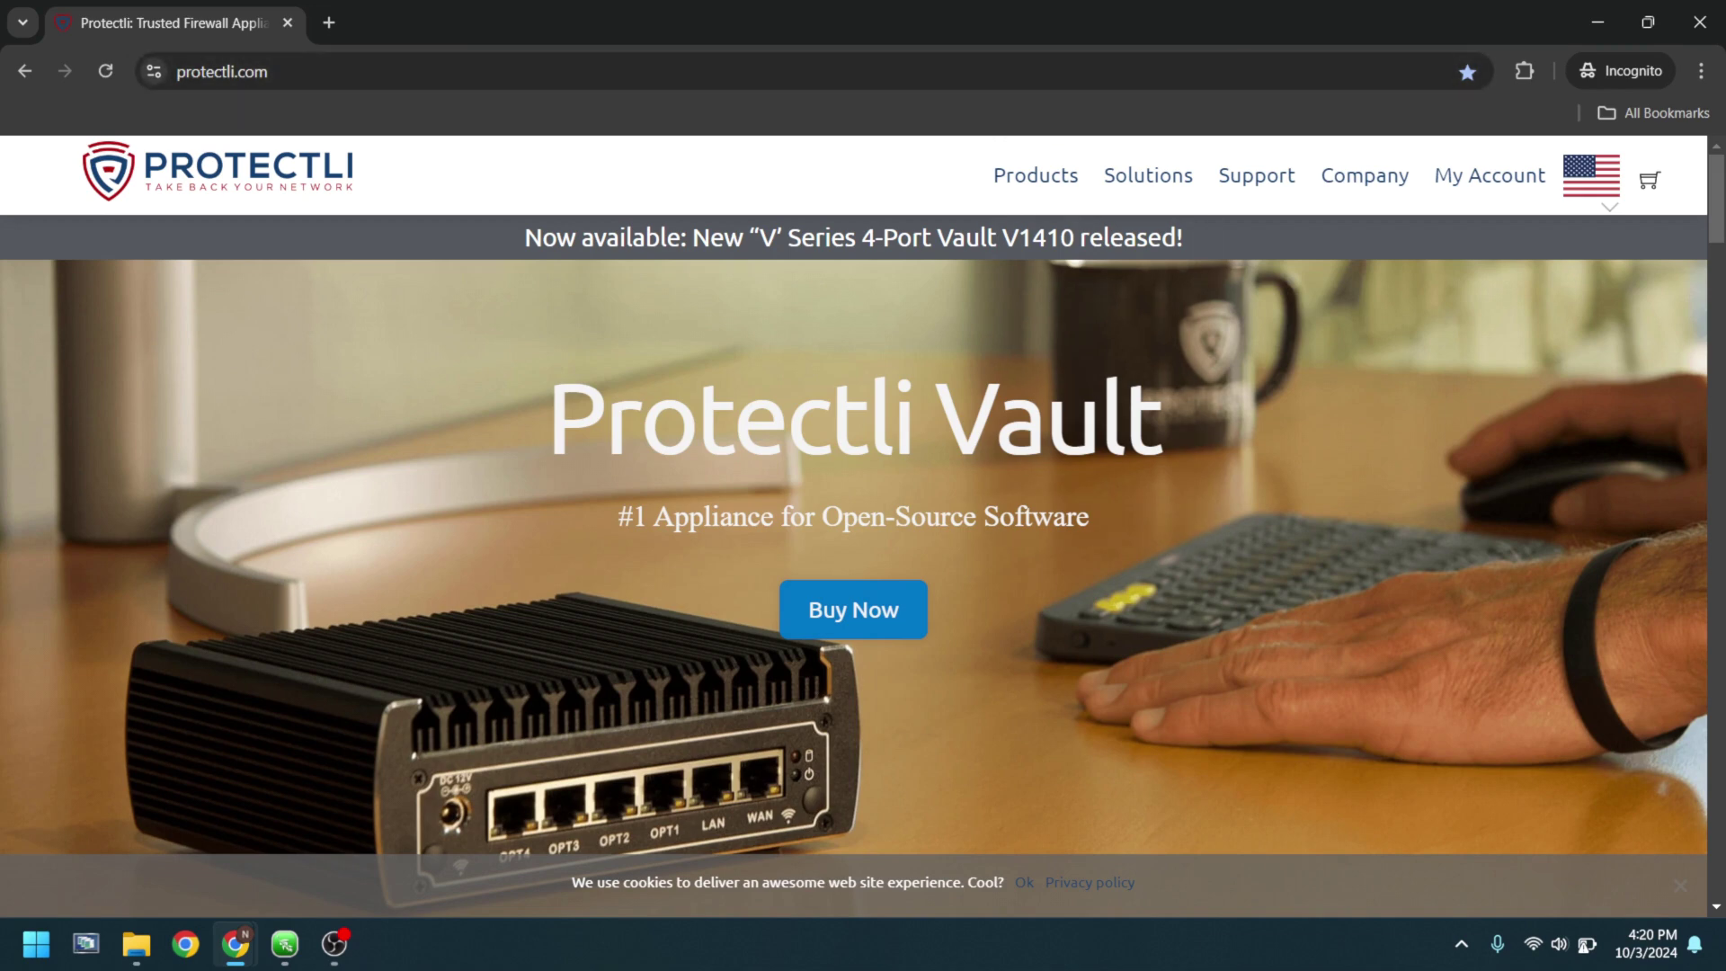
- Browse the protectli.com homepage and dismiss its cookie banner with Ok
scroll(863, 565, "down", 5)
scroll(863, 539, "down", 2)
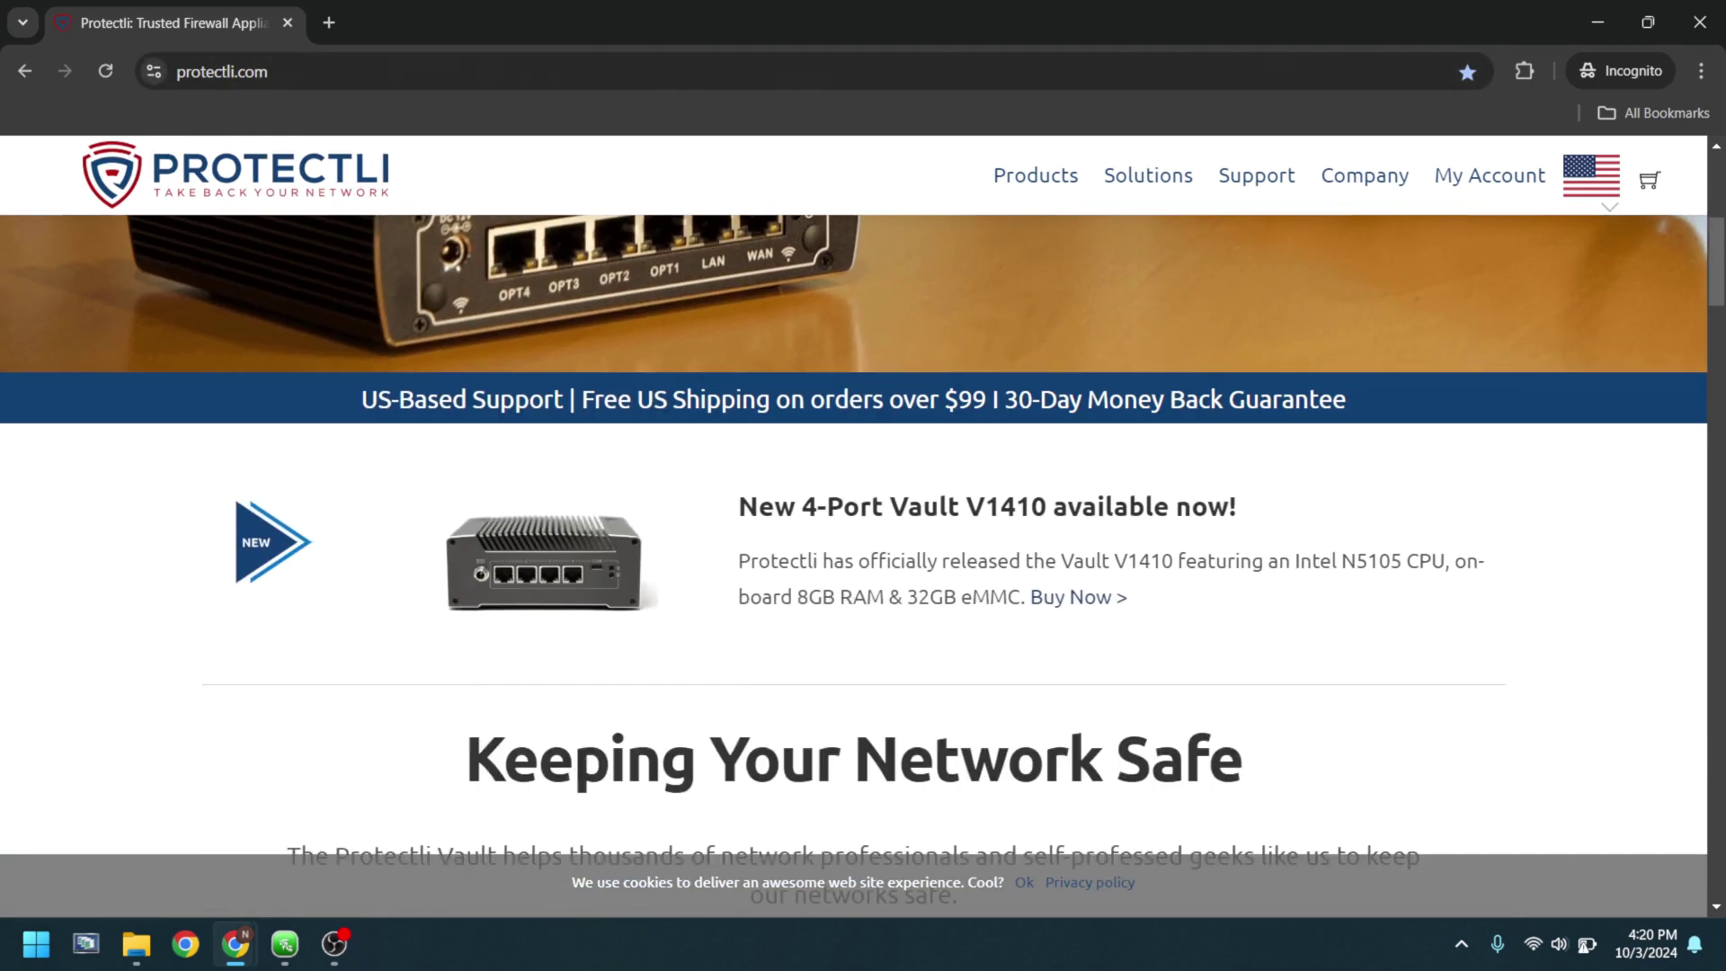
scroll(863, 539, "up", 6)
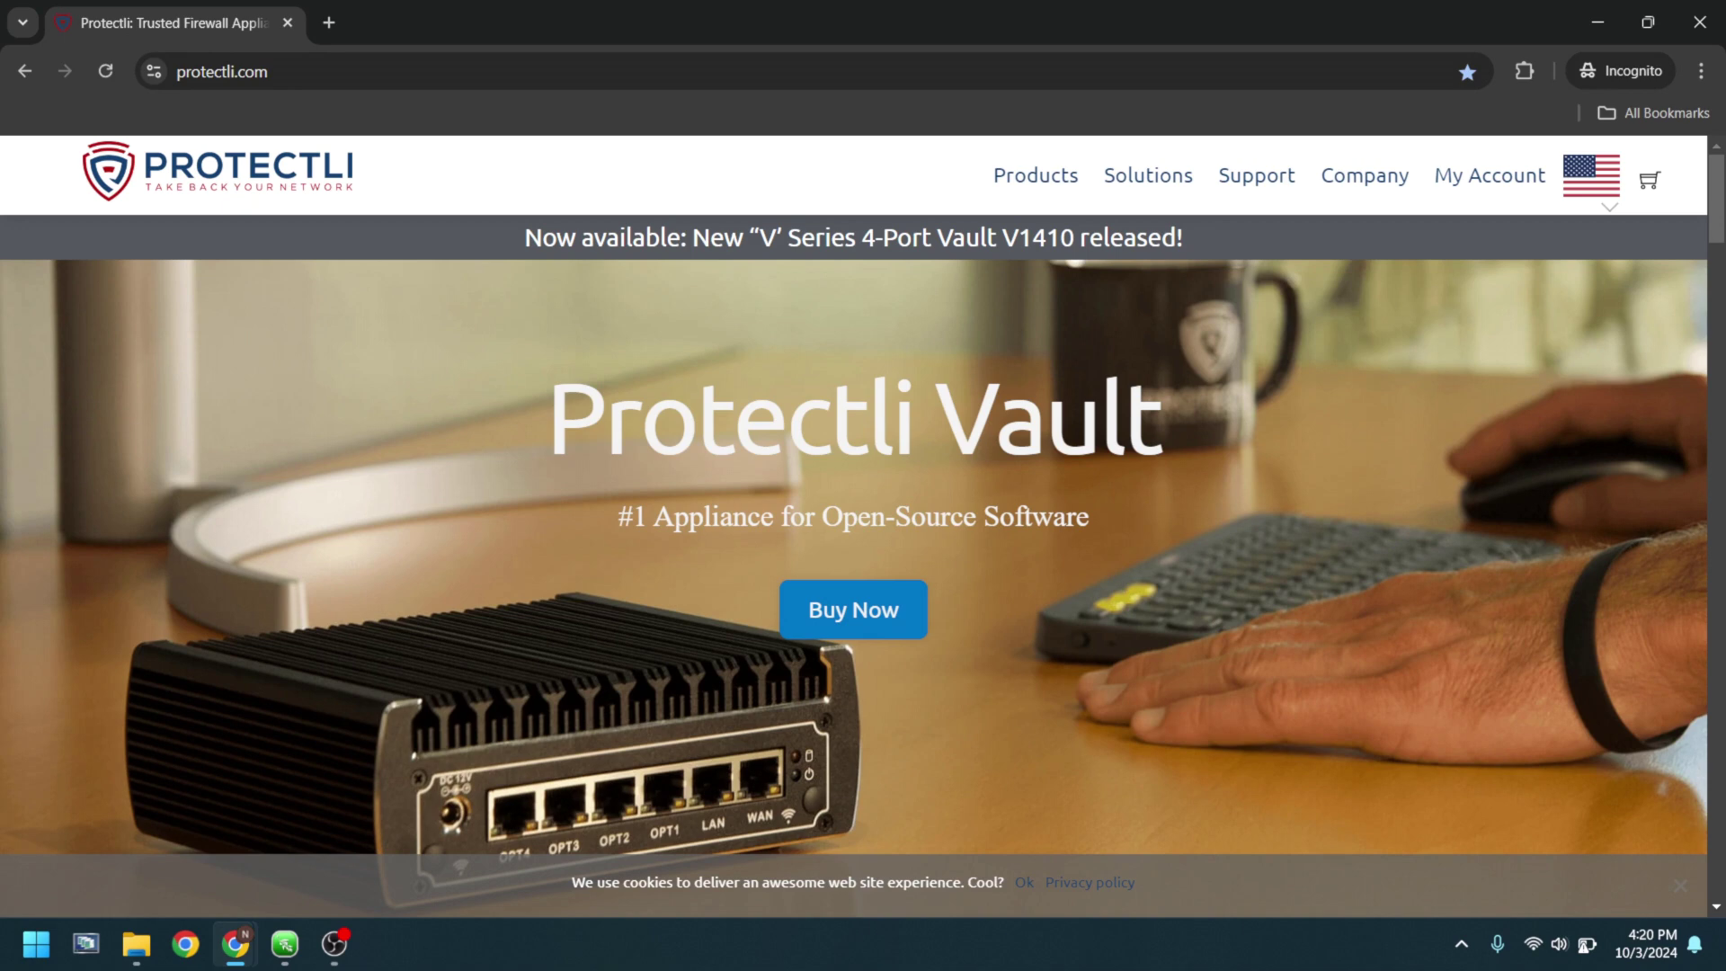
left_click(1025, 882)
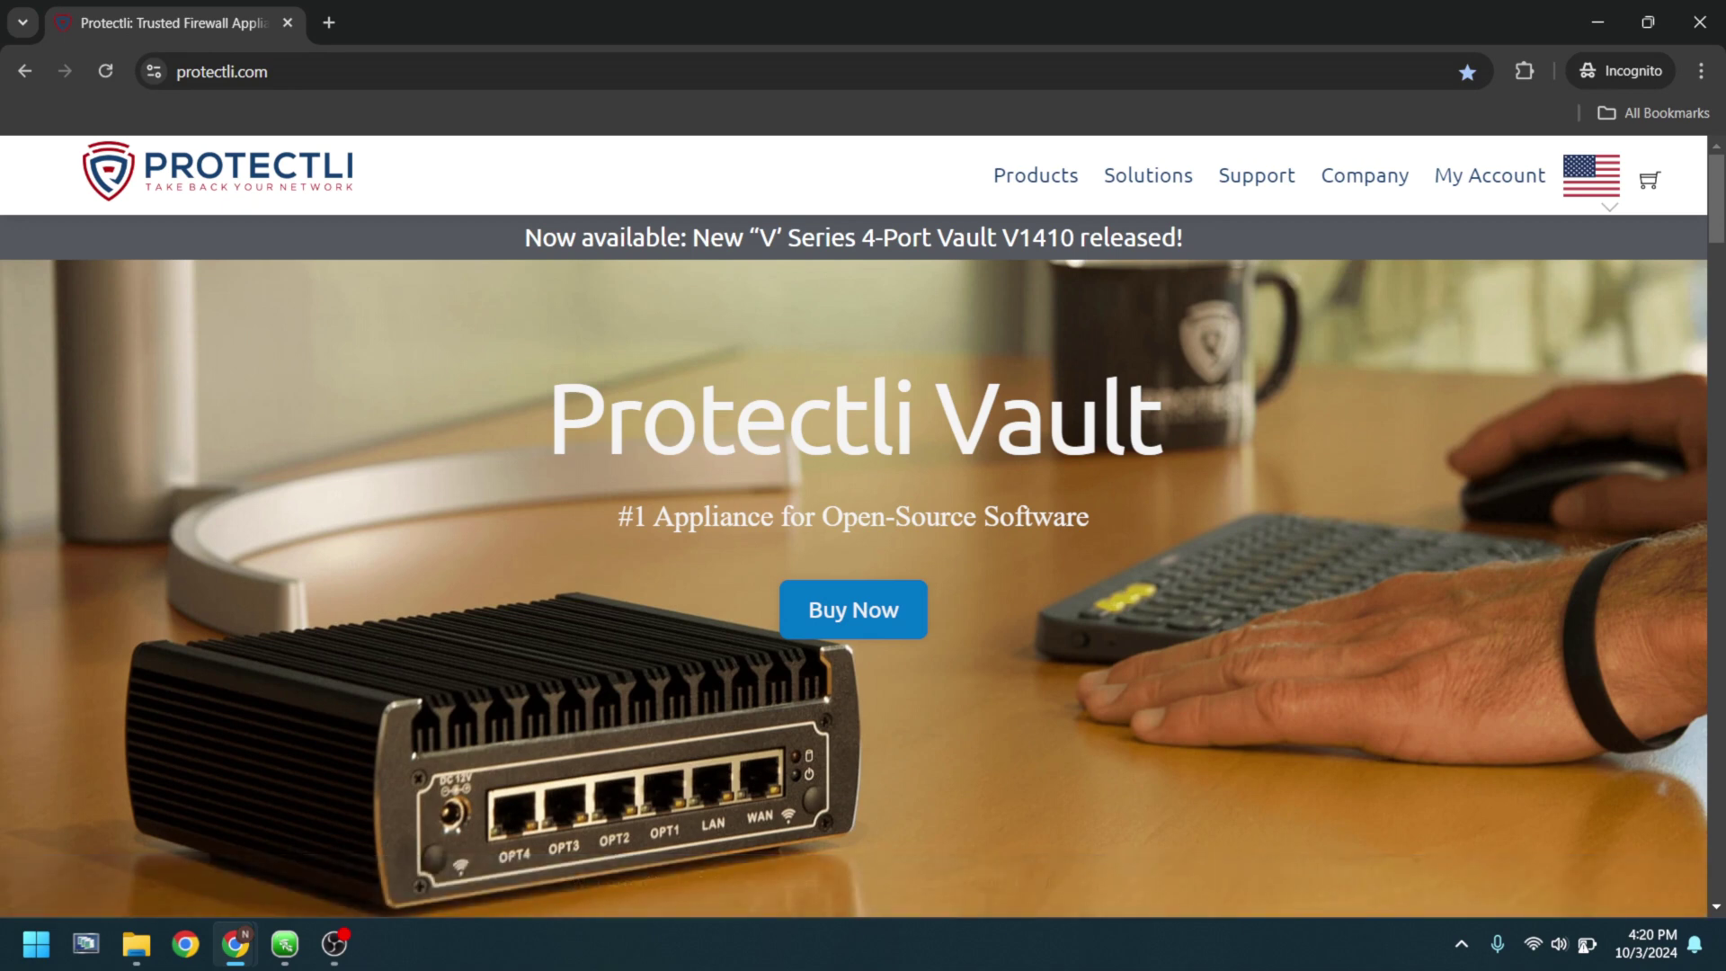
scroll(863, 539, "down", 4)
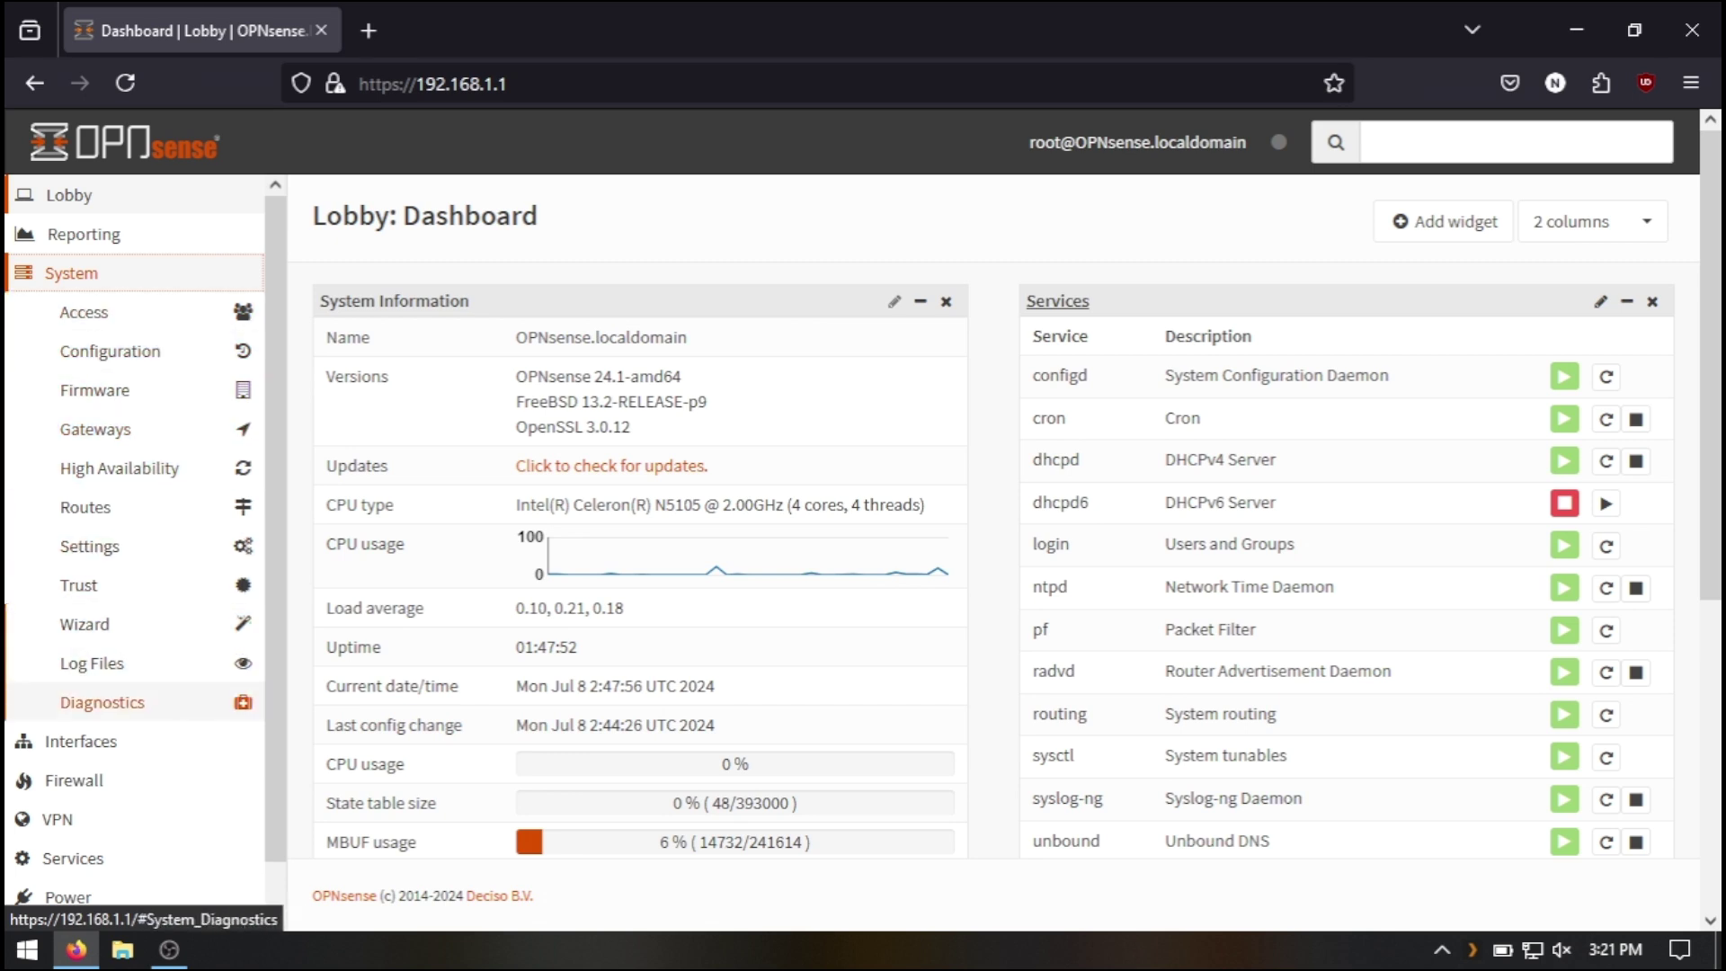
- Expand the Interfaces, Firewall and VPN menus in the OPNsense sidebar in turn
left_click(81, 742)
scroll(90, 620, "down", 1)
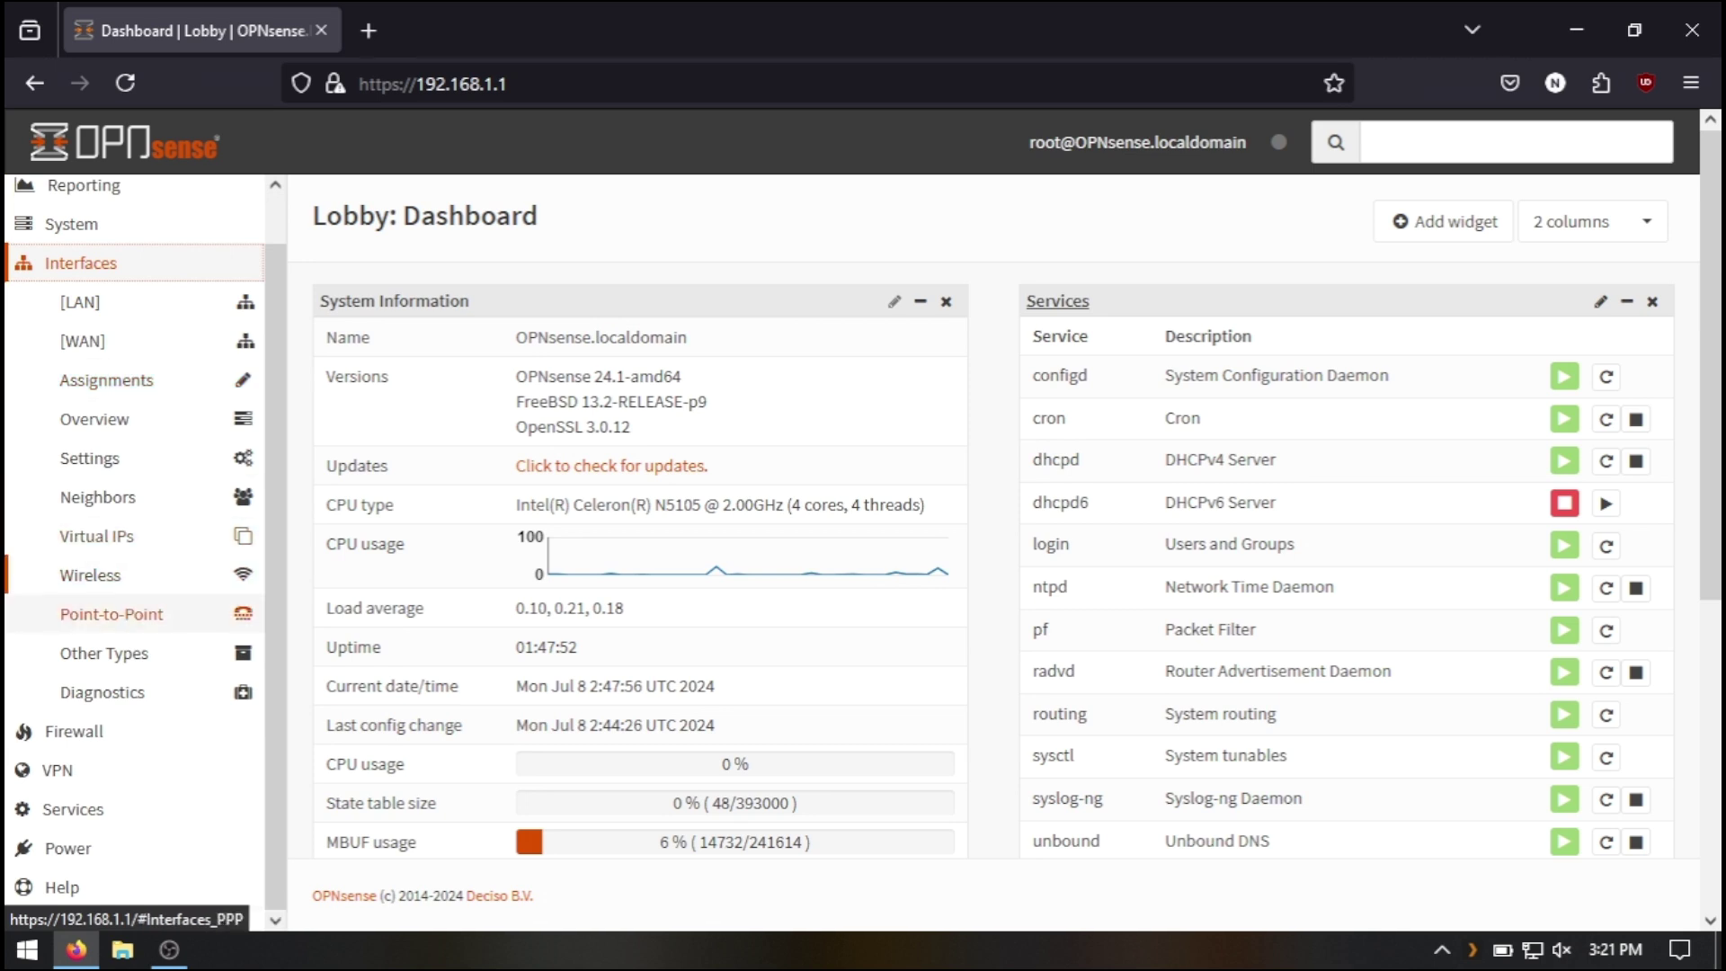
left_click(73, 731)
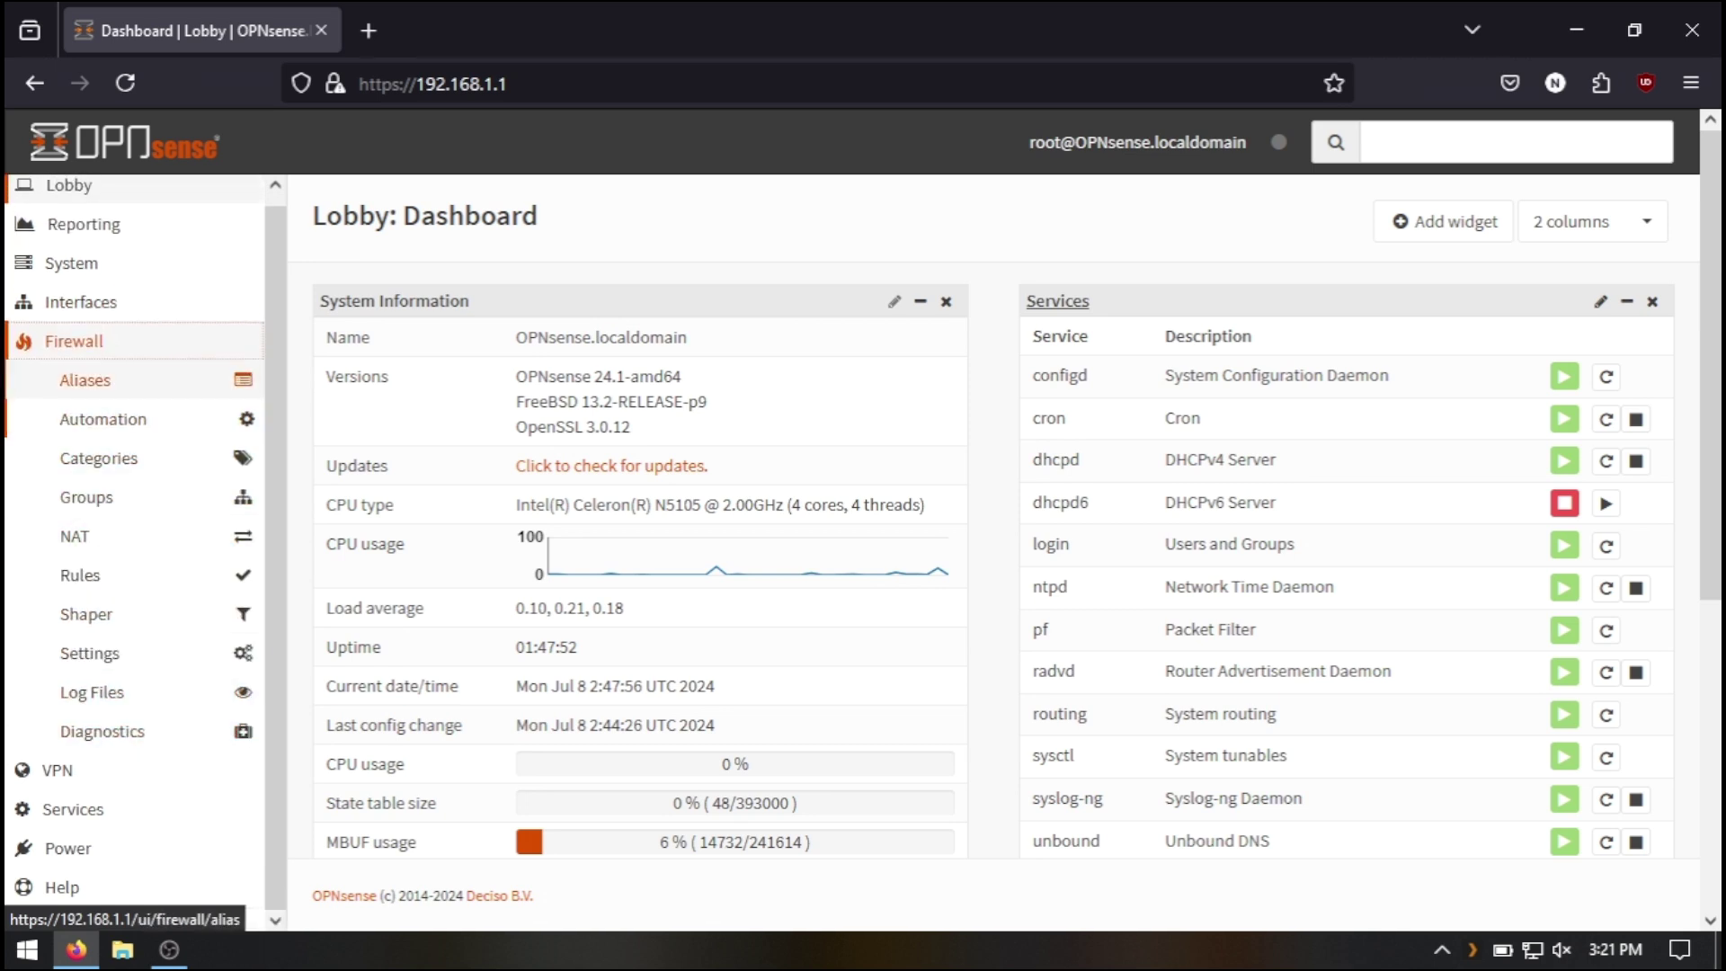
left_click(57, 769)
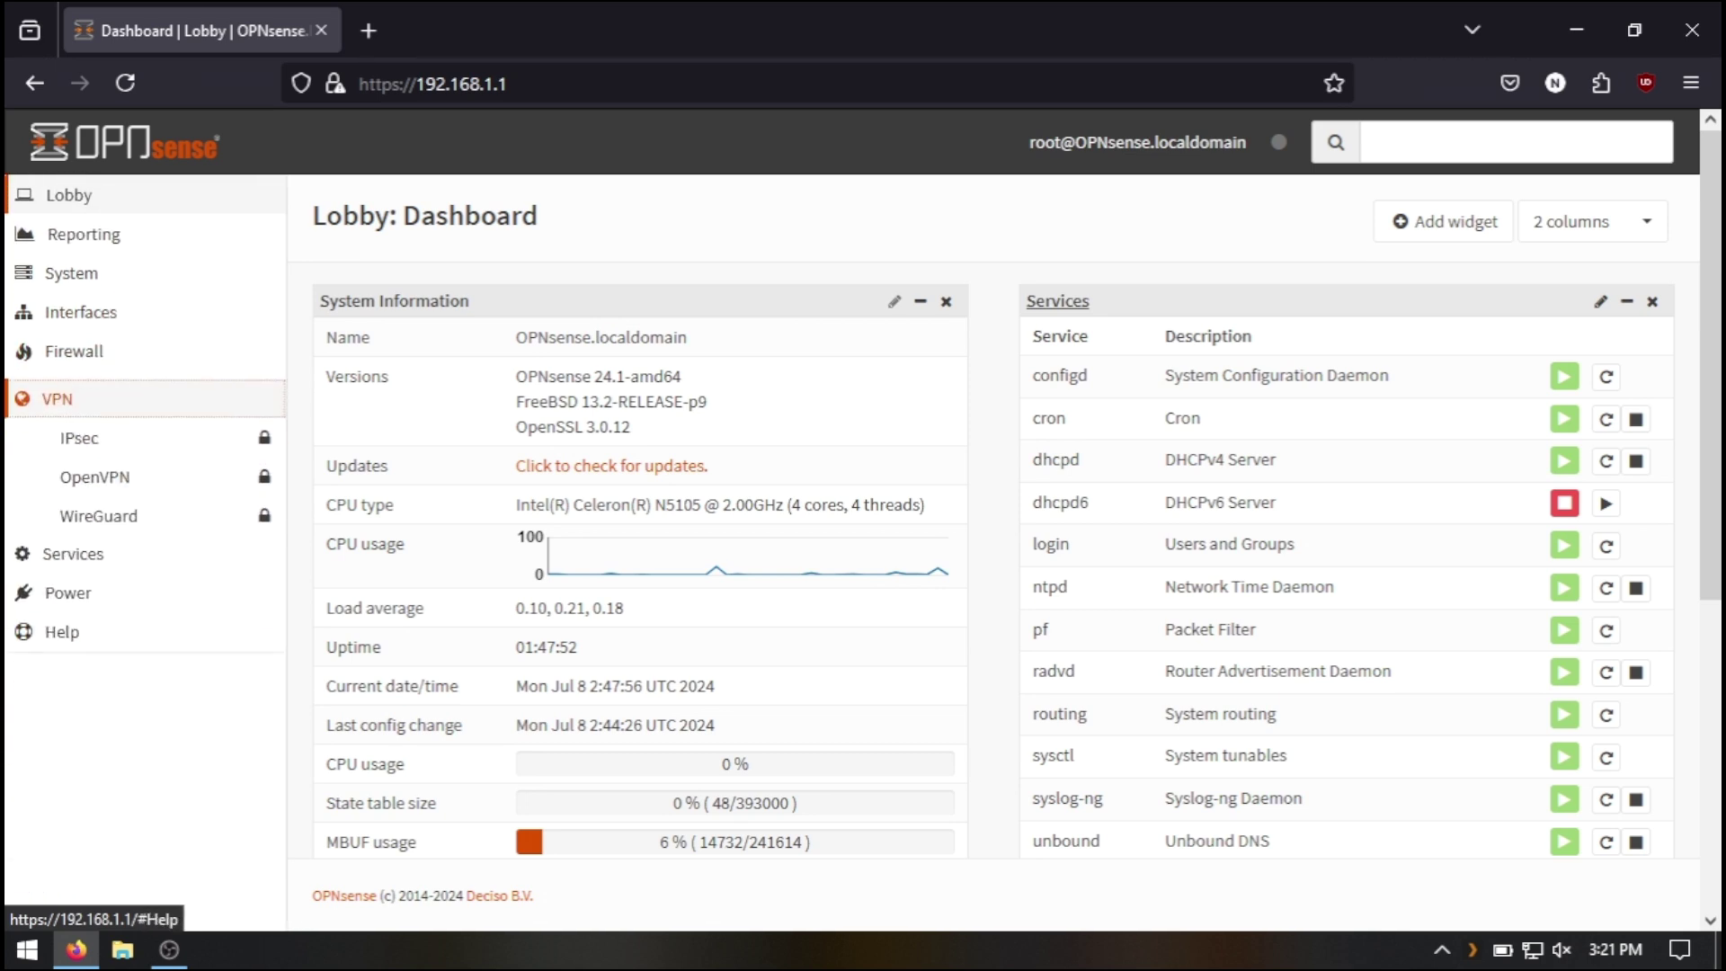